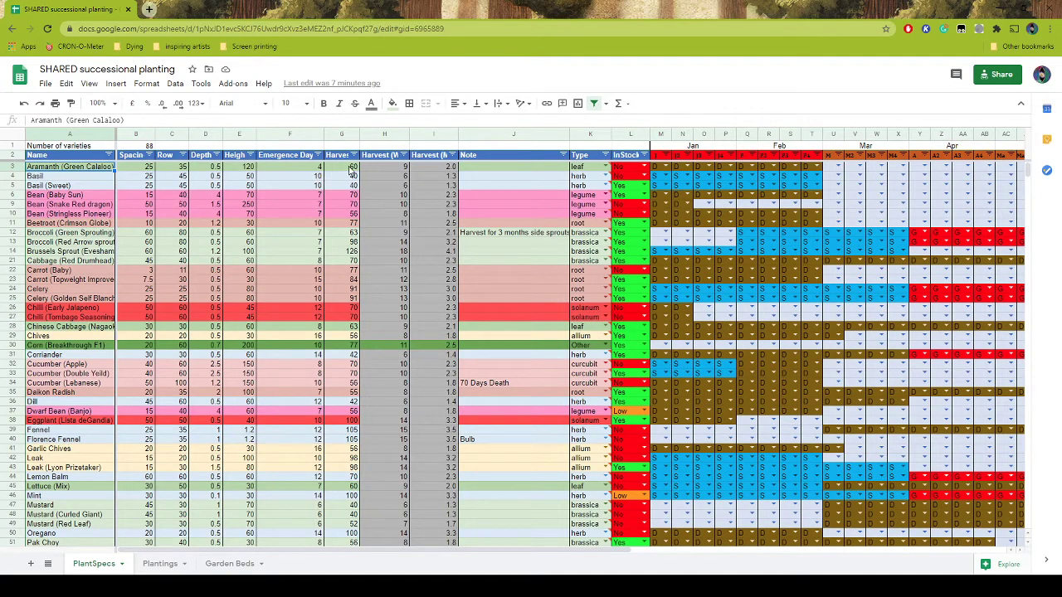
Examine the available choices for the Type and InStock columns in the first plant's row
{"action": "mouse_move", "coordinate": [604, 168]}
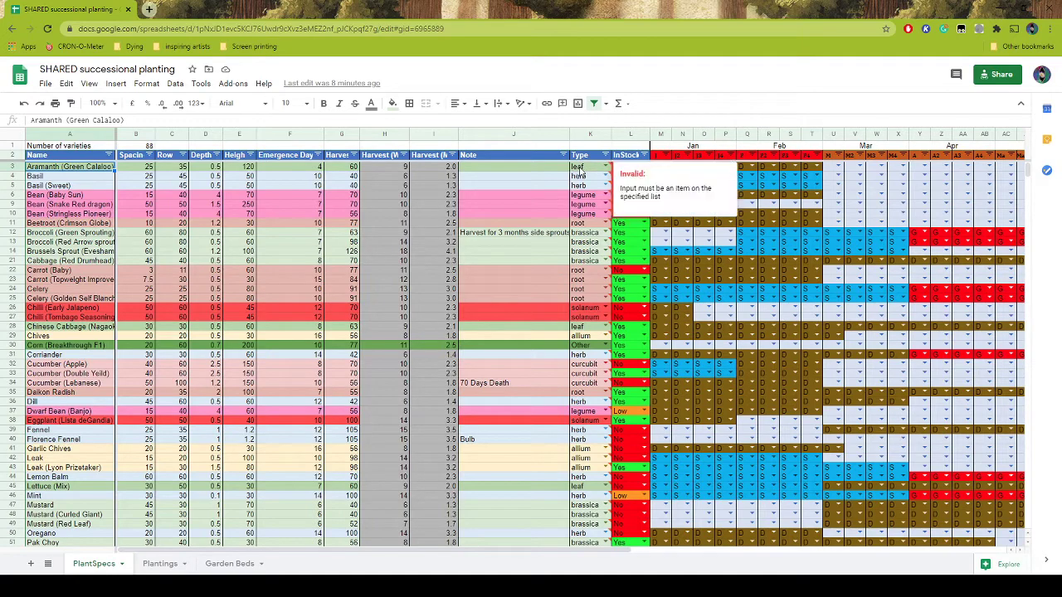
{"action": "left_click", "coordinate": [604, 169]}
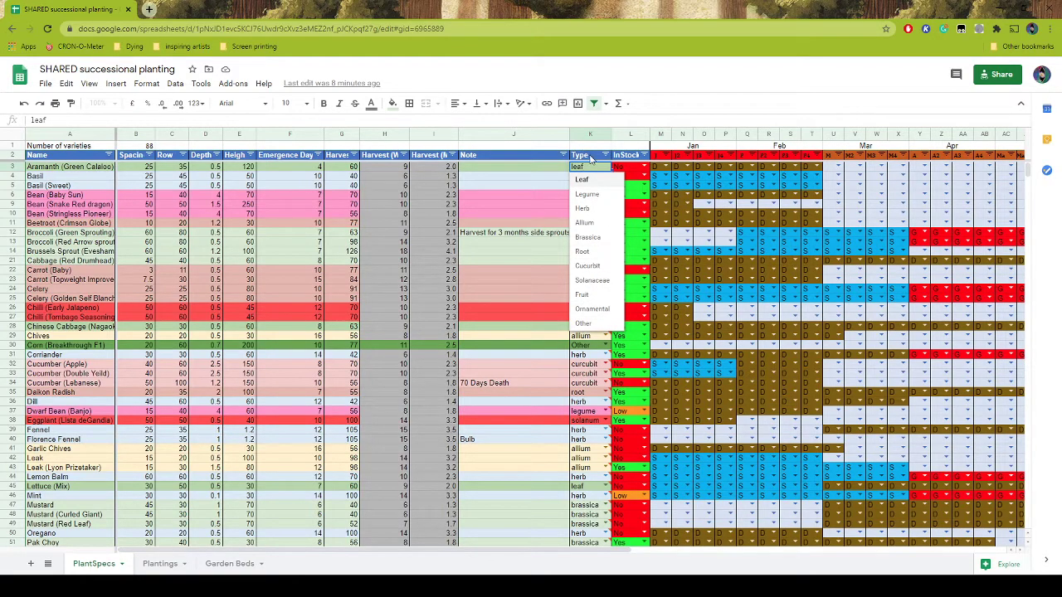
{"action": "key", "text": "Escape"}
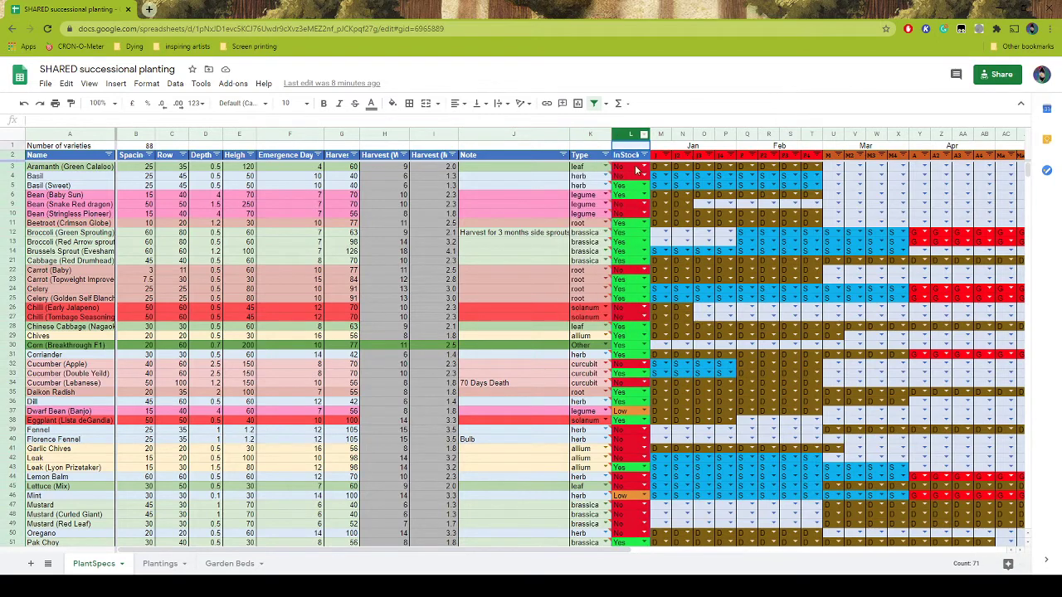
{"action": "left_click", "coordinate": [644, 167]}
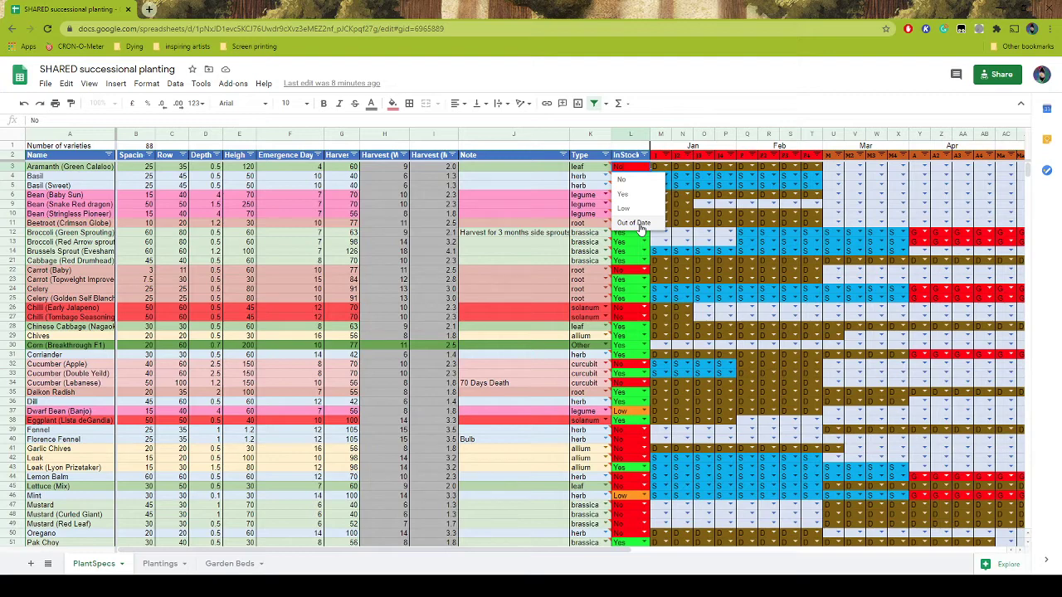
{"action": "left_click", "coordinate": [627, 135]}
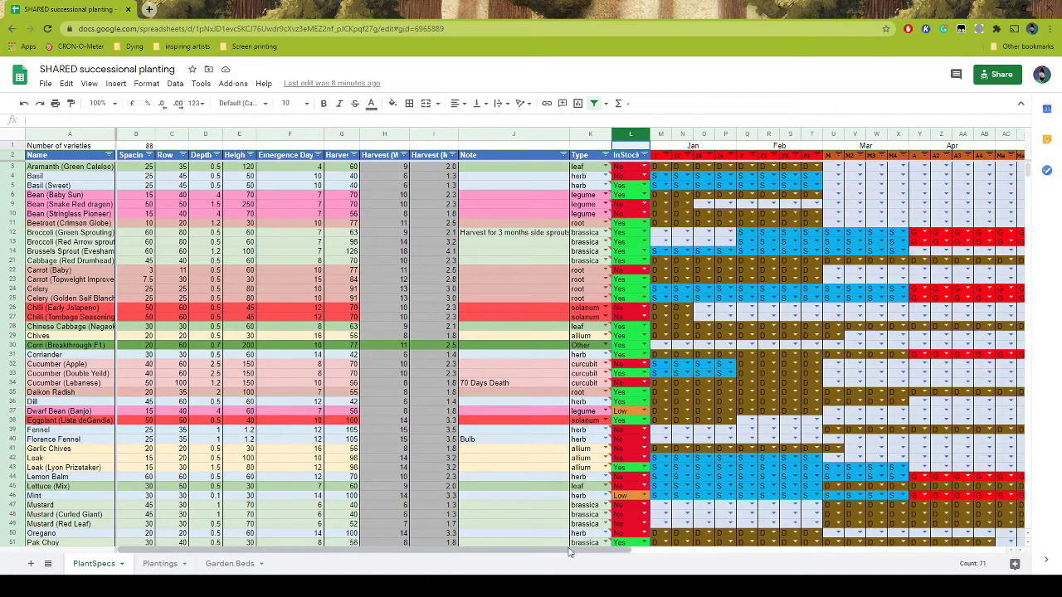
Include blank cells in the value filter of the September S2 column
{"action": "left_click_drag", "start_coordinate": [626, 548], "coordinate": [870, 552]}
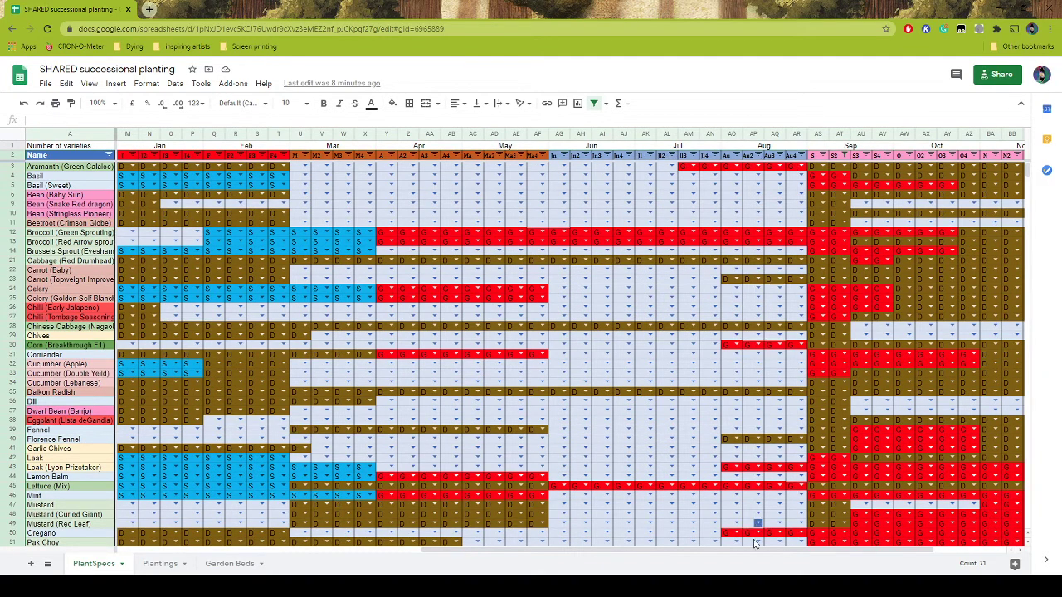
{"action": "left_click_drag", "start_coordinate": [715, 551], "coordinate": [805, 549]}
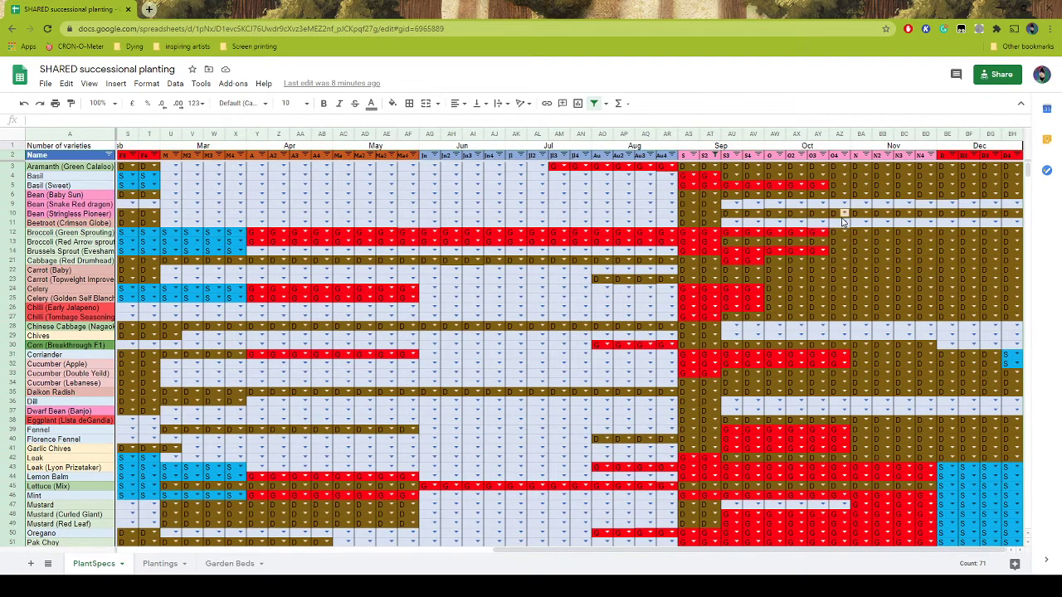
{"action": "left_click", "coordinate": [715, 156]}
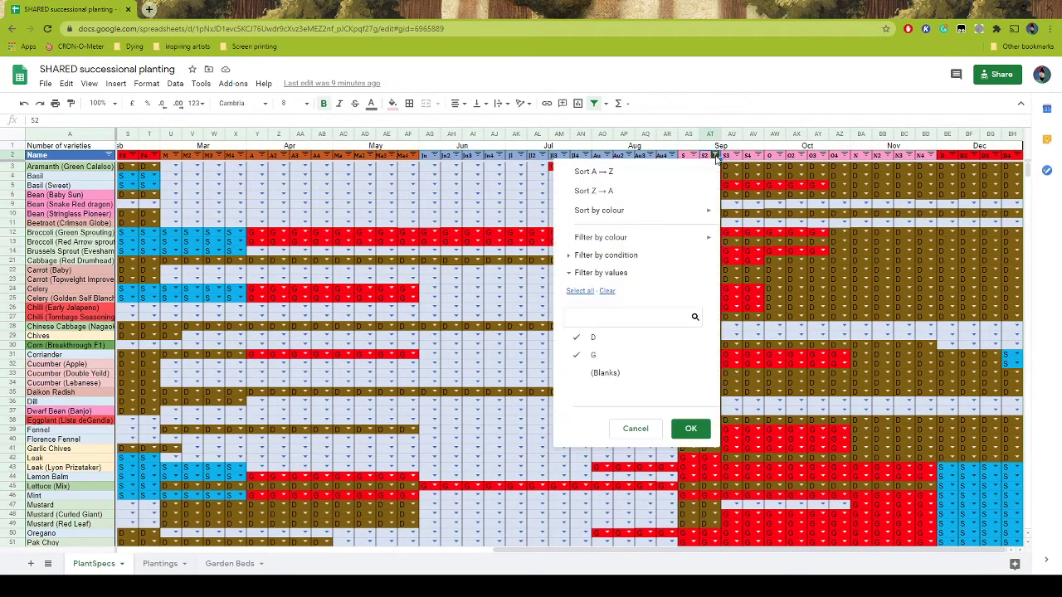
{"action": "left_click", "coordinate": [579, 373]}
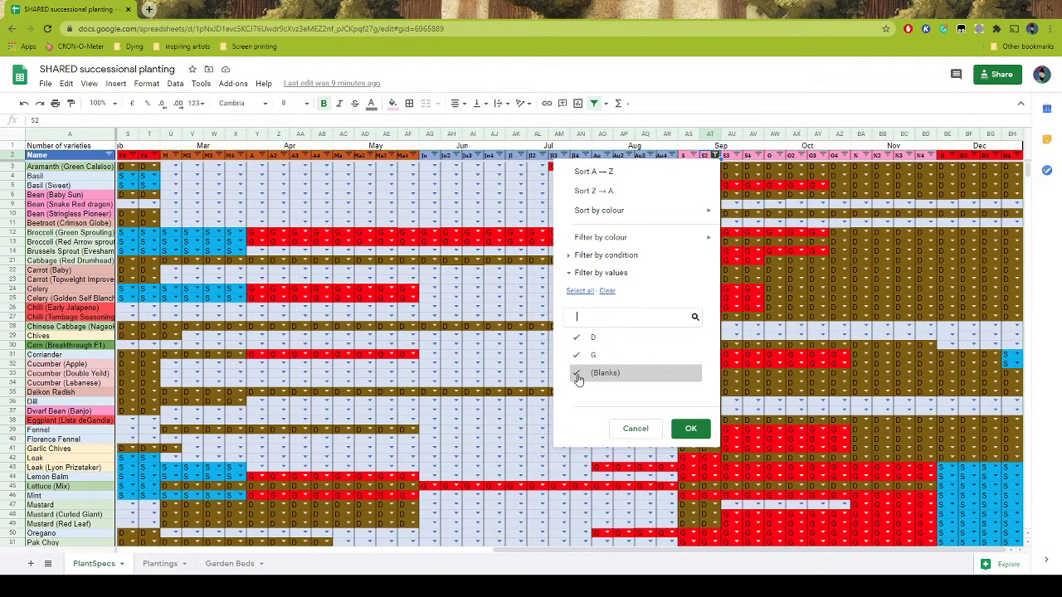
{"action": "left_click", "coordinate": [694, 430]}
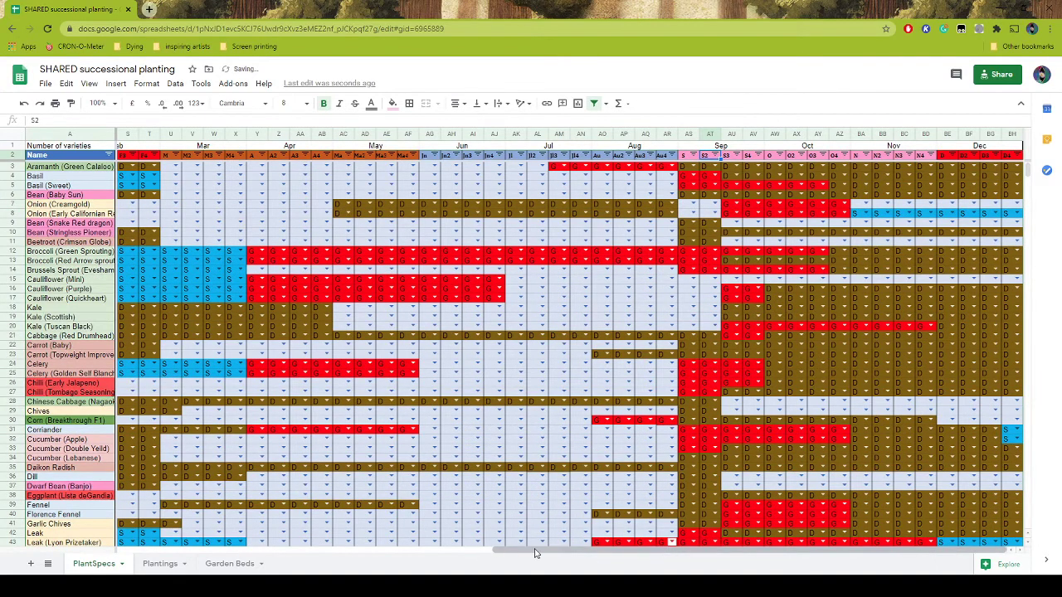
Exclude blank cells from the September S2 column filter, keeping only the D and G values
{"action": "mouse_move", "coordinate": [535, 554]}
{"action": "left_mouse_down"}
{"action": "mouse_move", "coordinate": [722, 549]}
{"action": "mouse_move", "coordinate": [209, 549]}
{"action": "mouse_move", "coordinate": [531, 540]}
{"action": "left_mouse_up"}
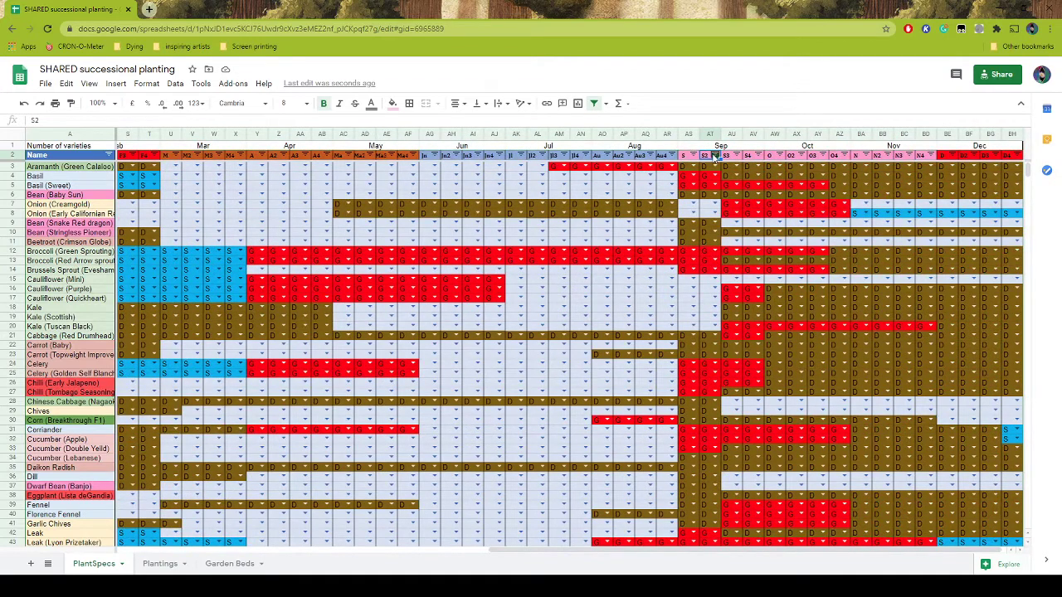
{"action": "left_click", "coordinate": [715, 156]}
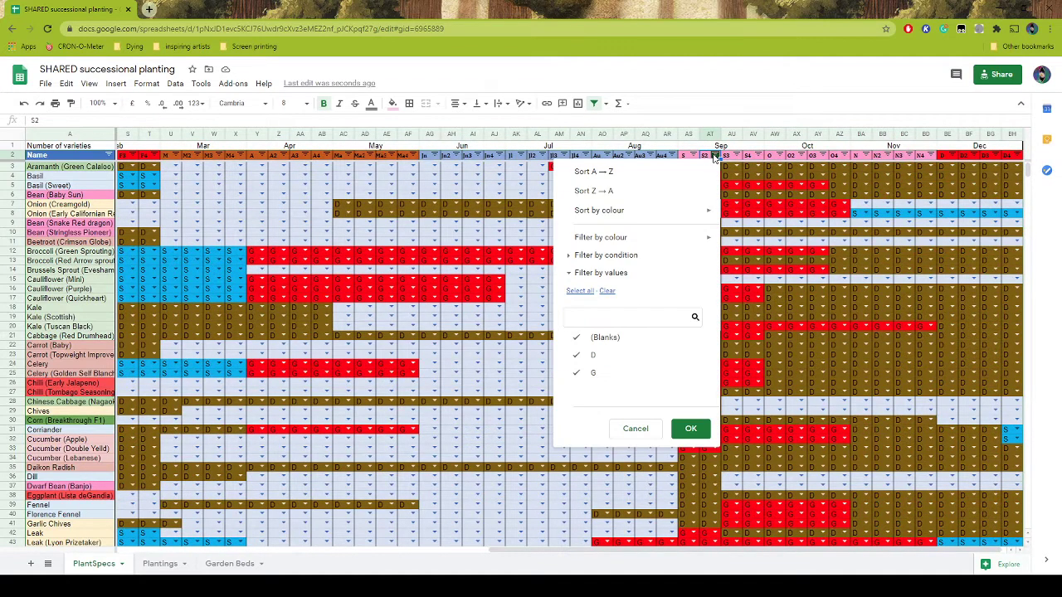
{"action": "left_click", "coordinate": [580, 338]}
{"action": "left_click", "coordinate": [689, 430]}
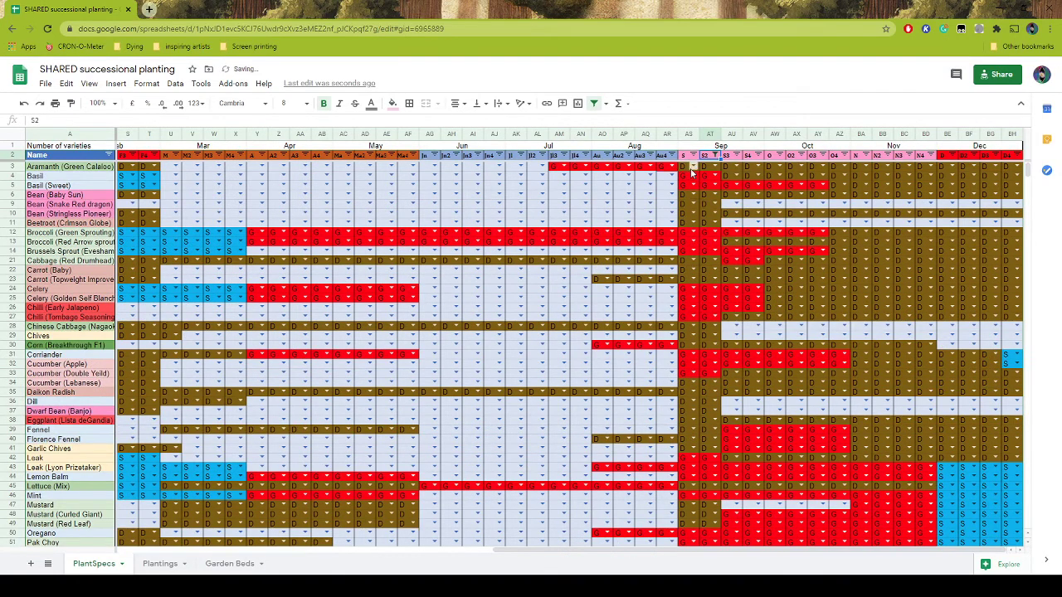
Examine the filtered planting calendar through to the last variety, including the sowing key
{"action": "scroll", "coordinate": [695, 445], "scroll_direction": "down", "scroll_amount": 5}
{"action": "scroll", "coordinate": [695, 446], "scroll_direction": "down", "scroll_amount": 2}
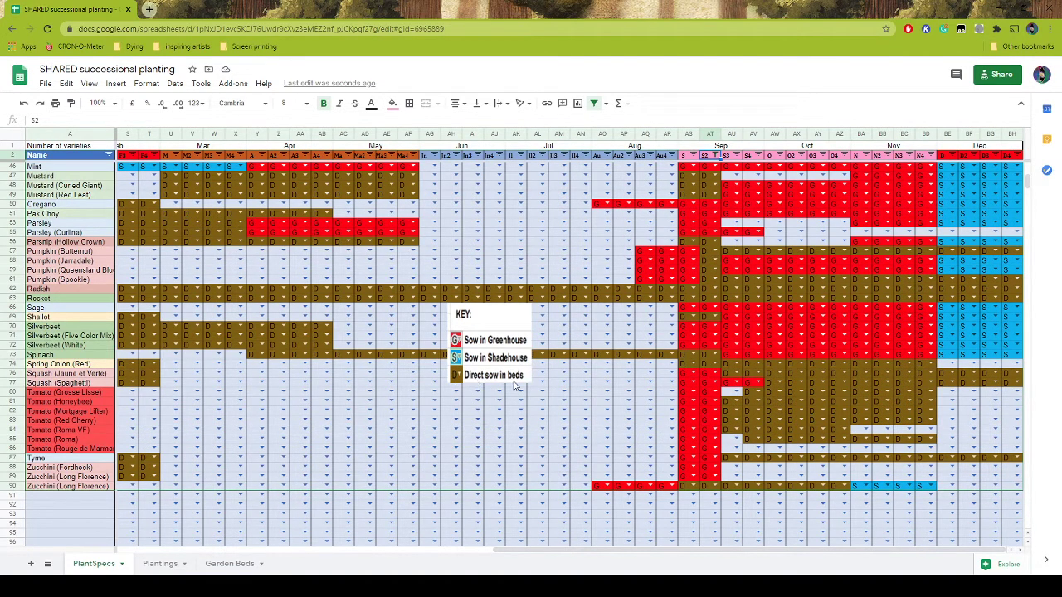
{"action": "scroll", "coordinate": [778, 407], "scroll_direction": "up", "scroll_amount": 5}
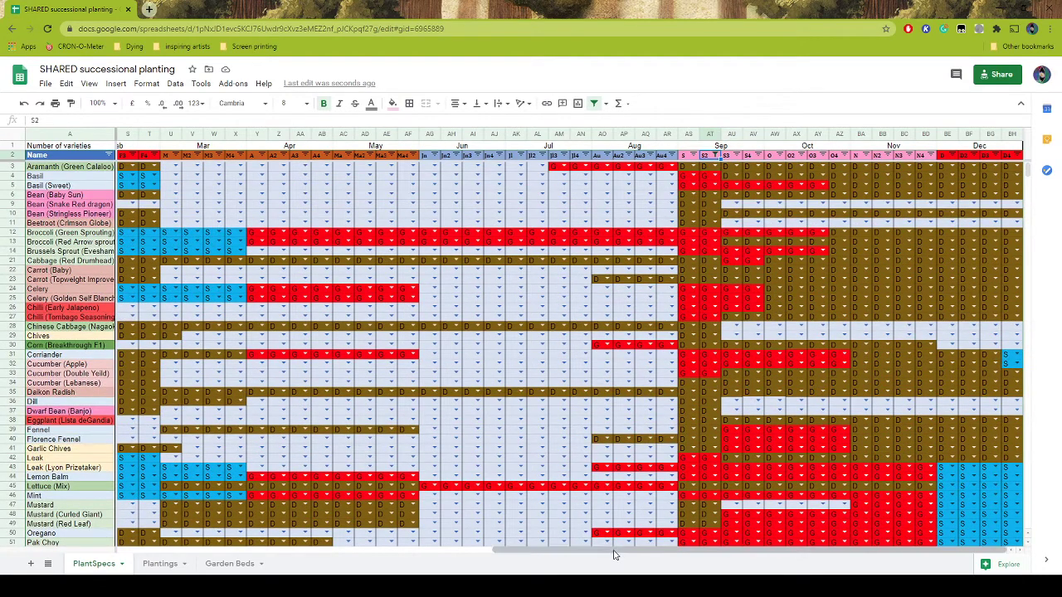
Highlight the Corn (Breakthrough F1) row and examine its sowing periods across the months
{"action": "left_click_drag", "start_coordinate": [720, 550], "coordinate": [197, 560]}
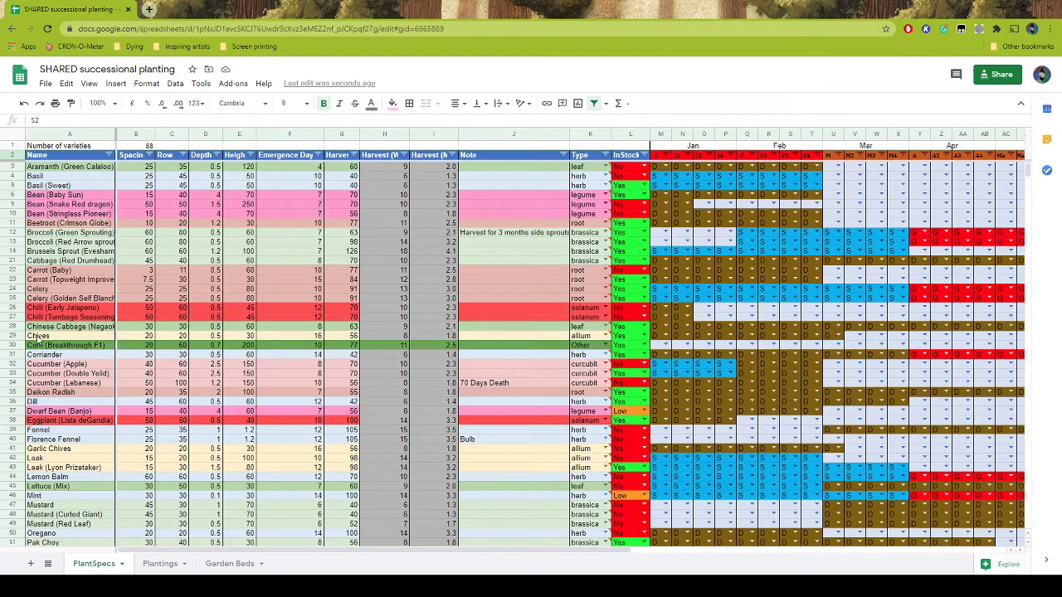
{"action": "left_click", "coordinate": [7, 345]}
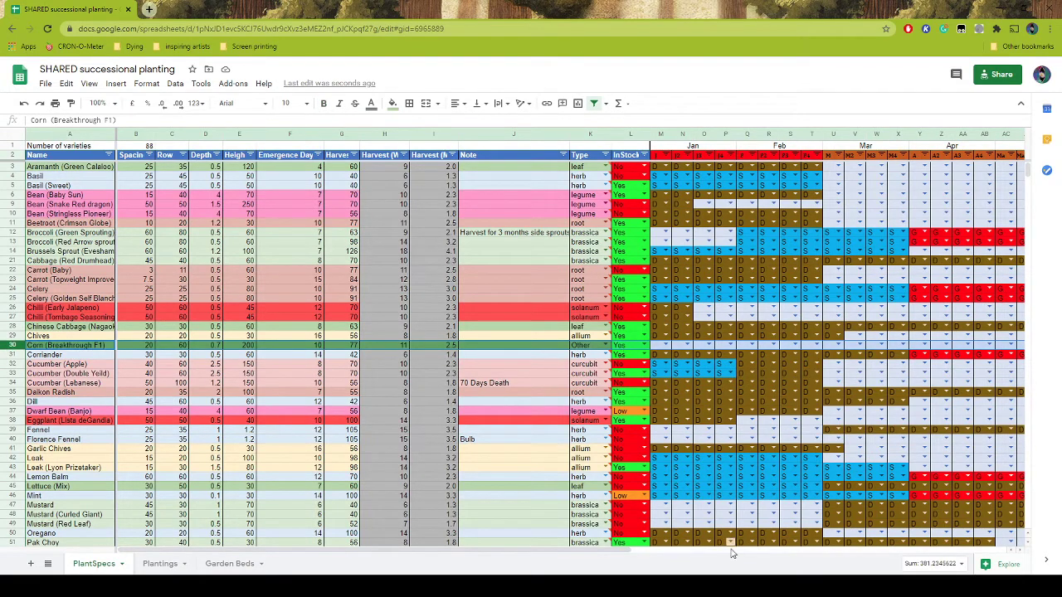
{"action": "left_click_drag", "start_coordinate": [482, 554], "coordinate": [839, 561]}
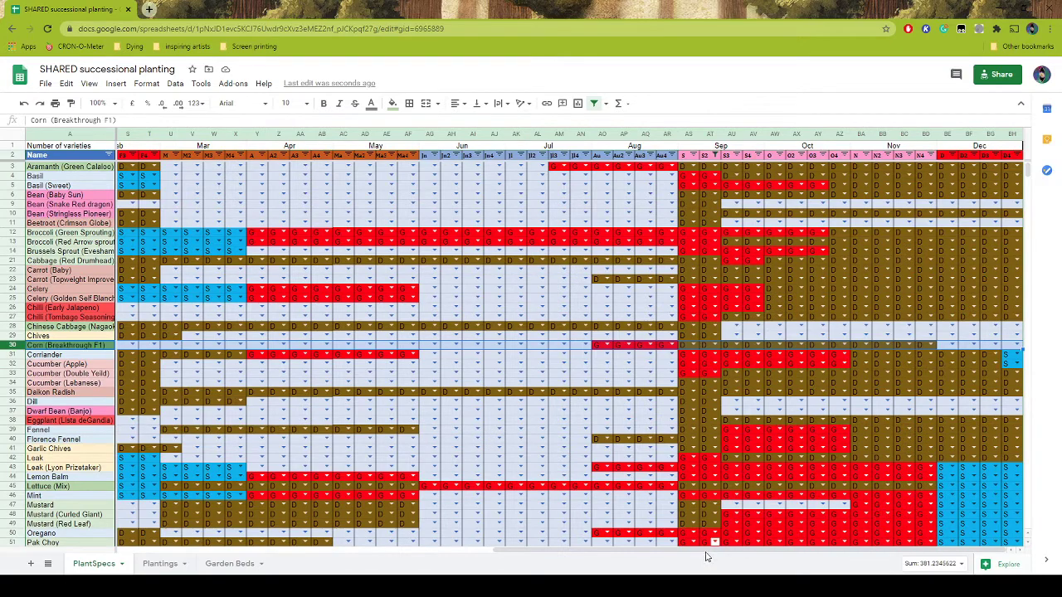
{"action": "left_click_drag", "start_coordinate": [707, 554], "coordinate": [345, 549]}
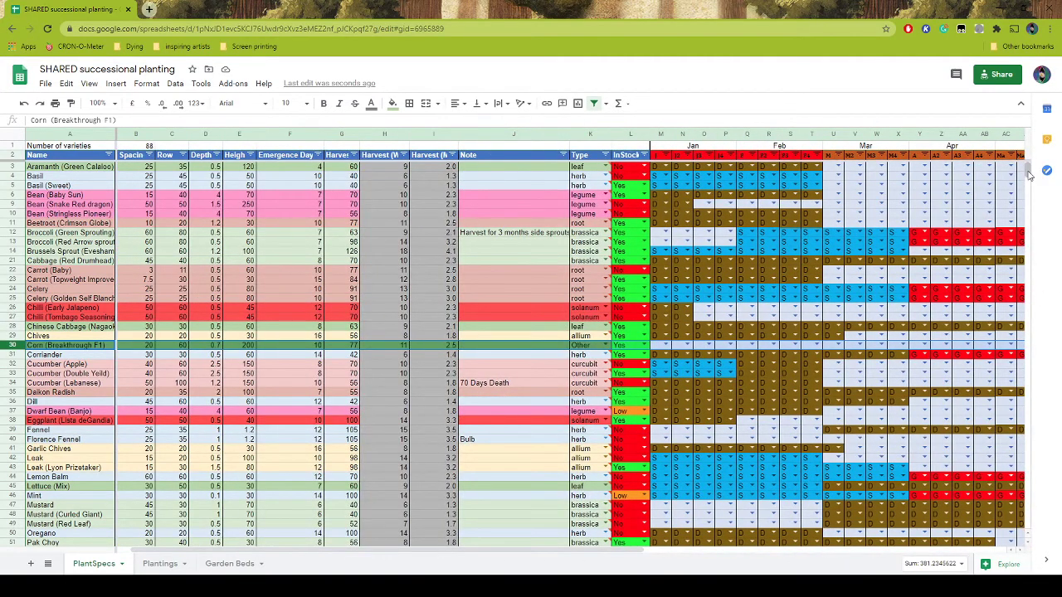
Add Sunflower as a new plant name in the first empty row below the plant list
{"action": "left_click_drag", "start_coordinate": [1027, 168], "coordinate": [1027, 189]}
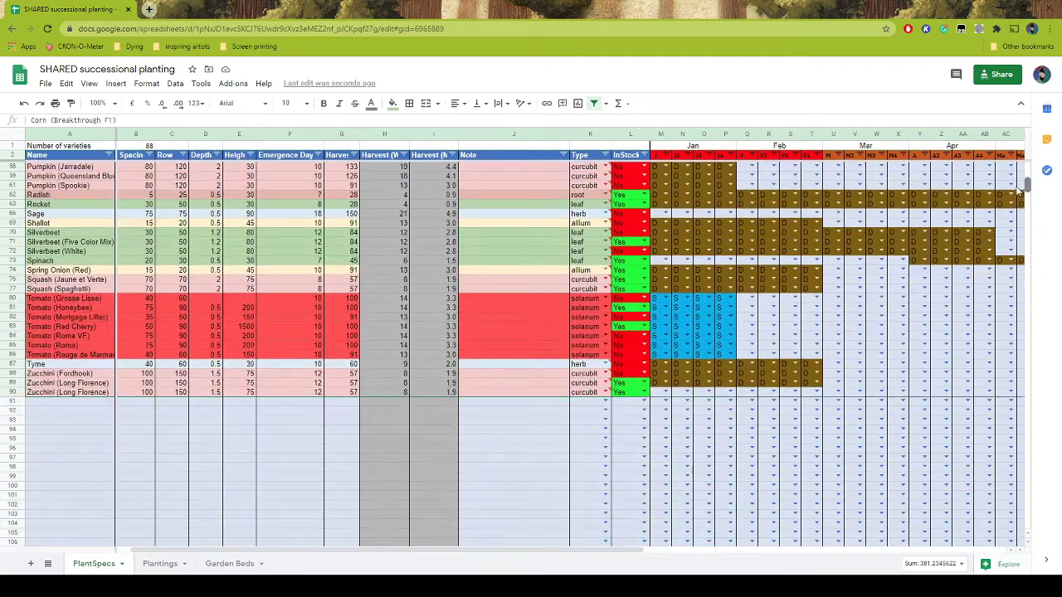
{"action": "left_click", "coordinate": [37, 405]}
{"action": "type", "text": "Si"}
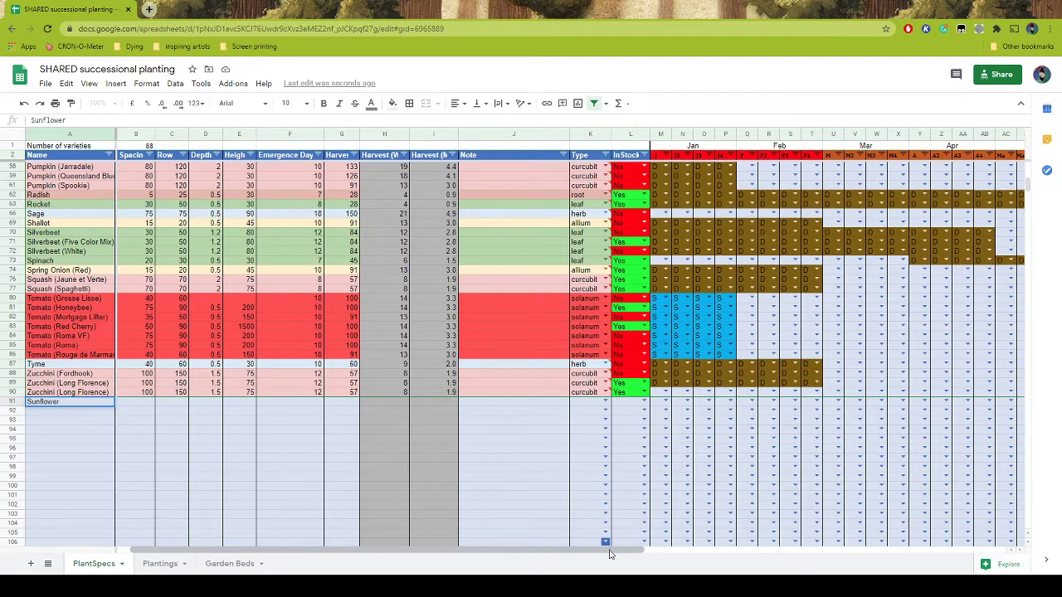
Show every variety again by allowing blanks in the September S2 column filter
{"action": "left_click_drag", "start_coordinate": [609, 550], "coordinate": [935, 552]}
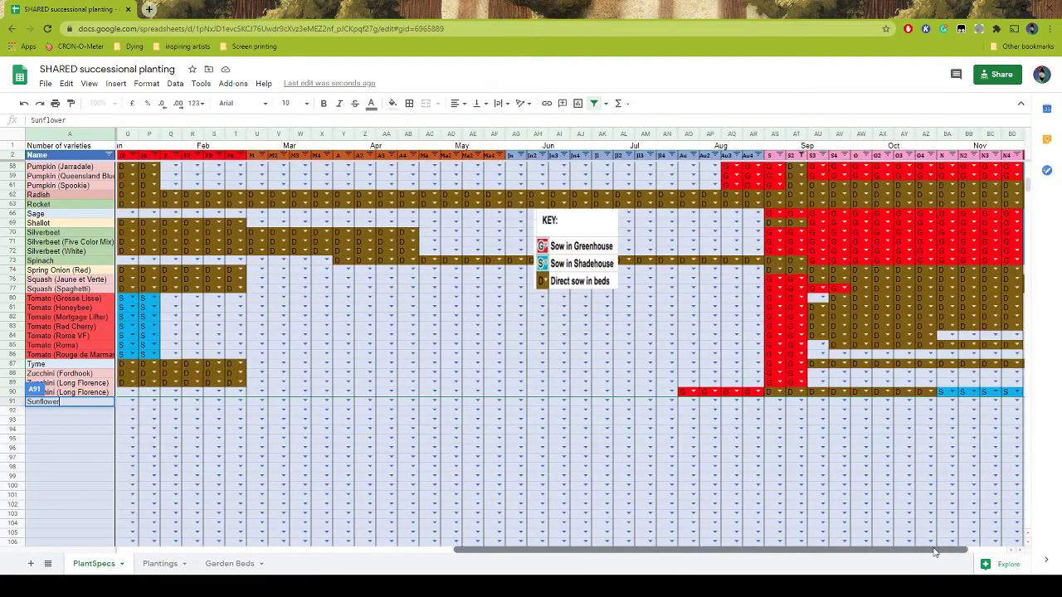
{"action": "left_click", "coordinate": [802, 156]}
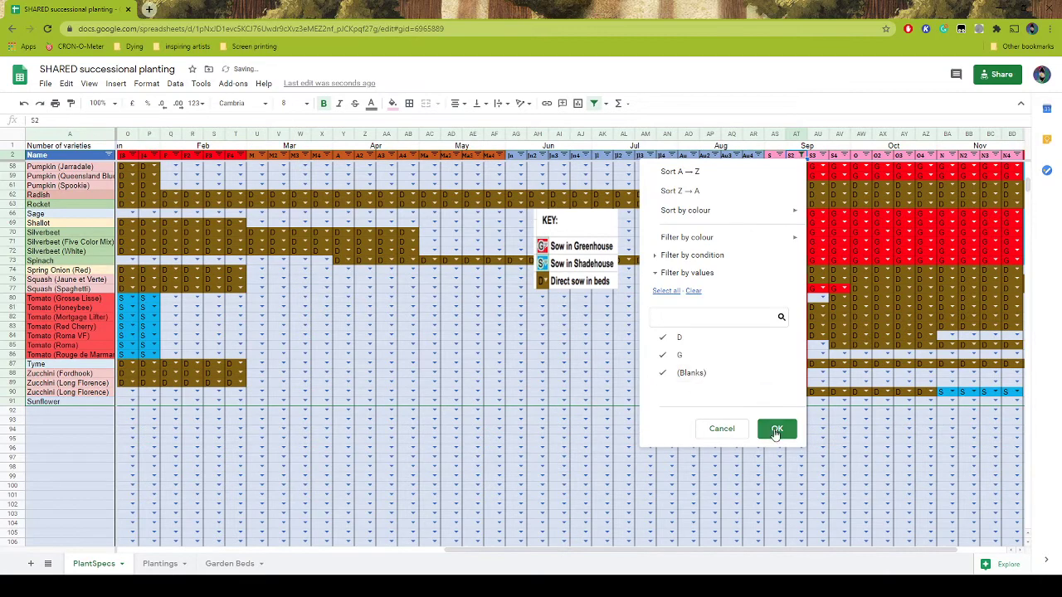
{"action": "left_click", "coordinate": [775, 431]}
{"action": "left_click", "coordinate": [777, 430]}
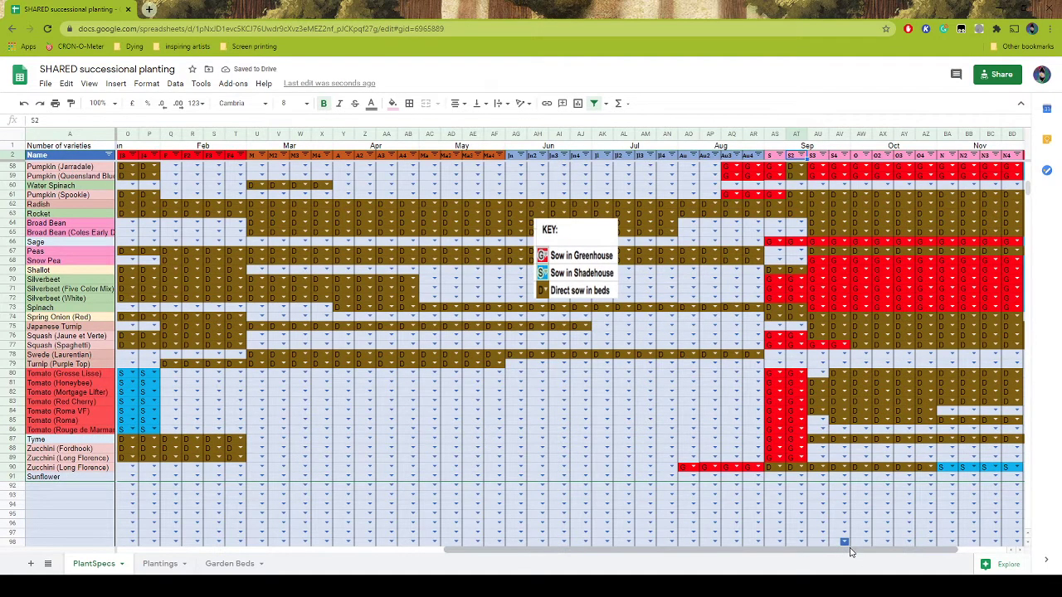
Fill in the Sunflower row with spacing 45, row 60, depth 2.5 and height 3
{"action": "left_click_drag", "start_coordinate": [850, 553], "coordinate": [448, 555]}
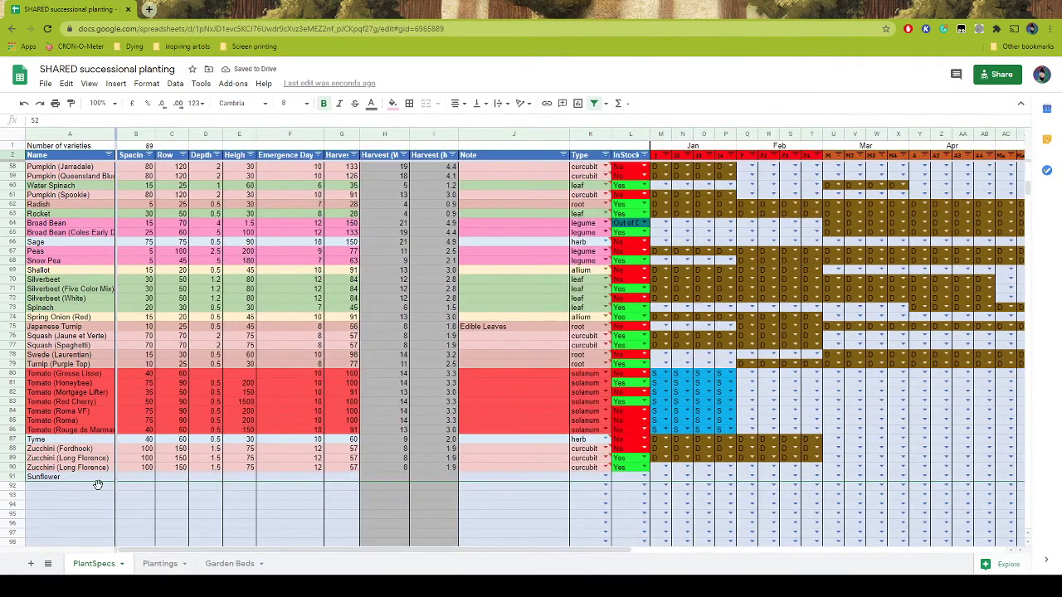
{"action": "left_click", "coordinate": [147, 480]}
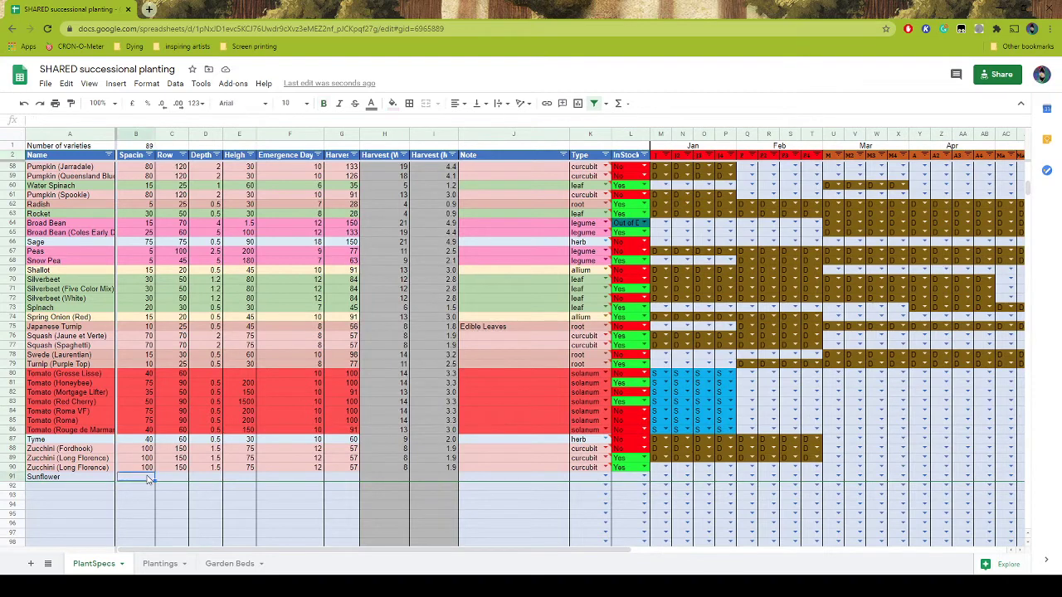
{"action": "type", "text": "45"}
{"action": "left_click", "coordinate": [176, 480]}
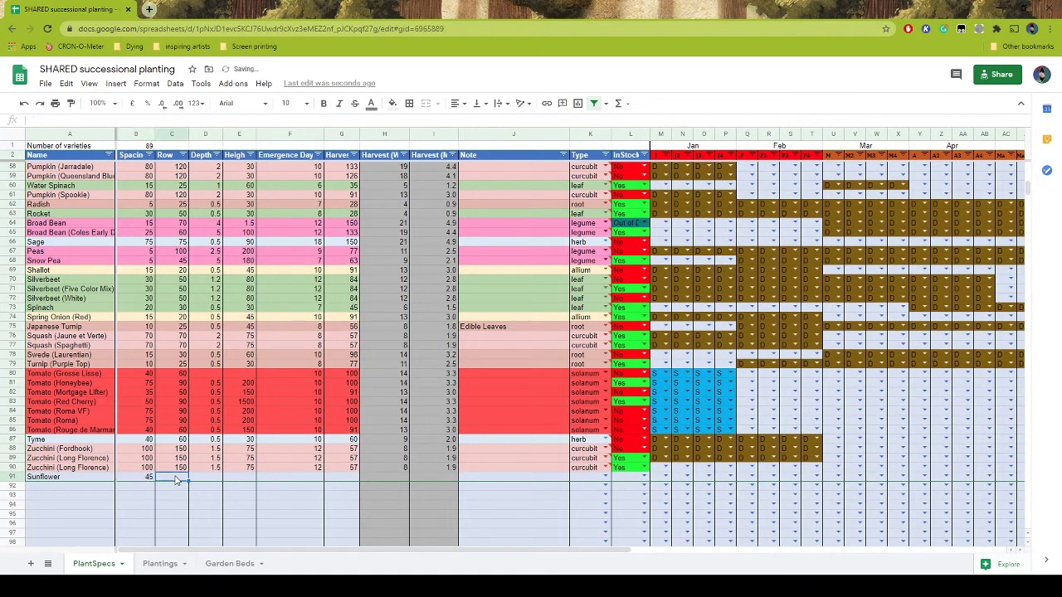
{"action": "type", "text": "60"}
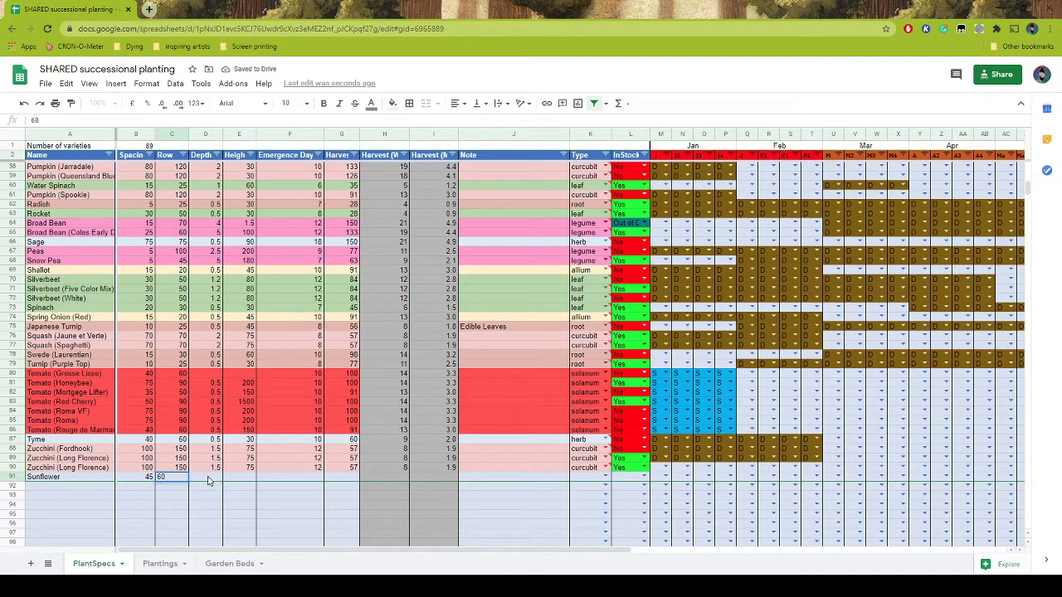
{"action": "left_click", "coordinate": [209, 480]}
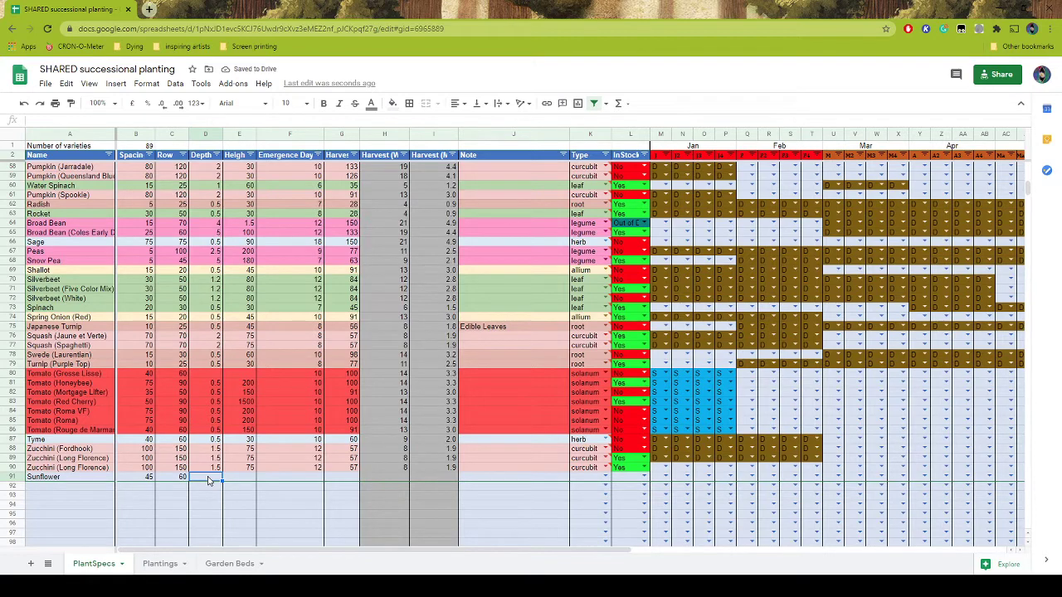
{"action": "type", "text": "2.5"}
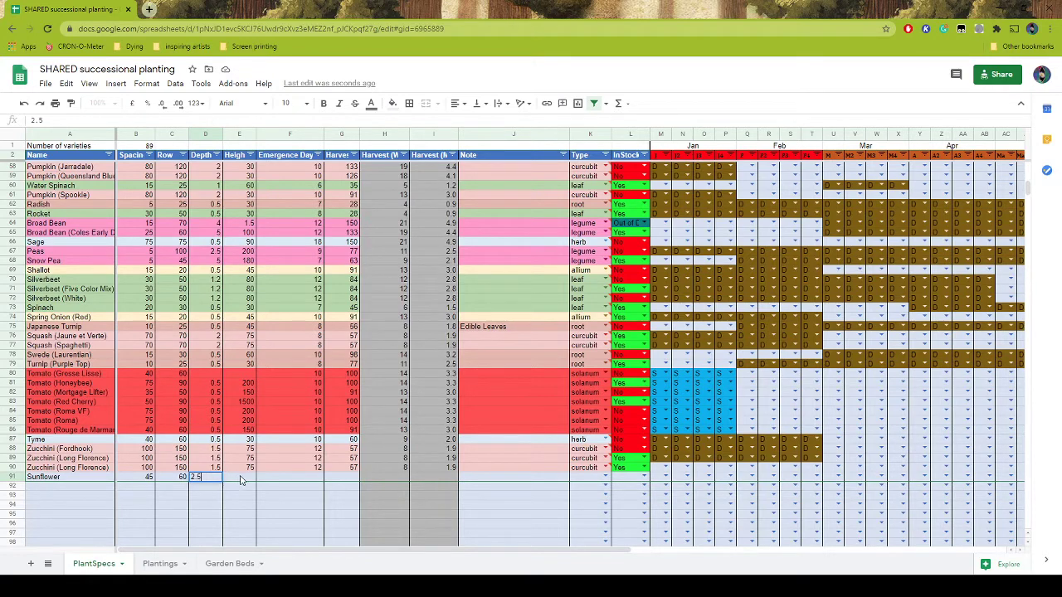
{"action": "left_click", "coordinate": [240, 479]}
{"action": "type", "text": "3"}
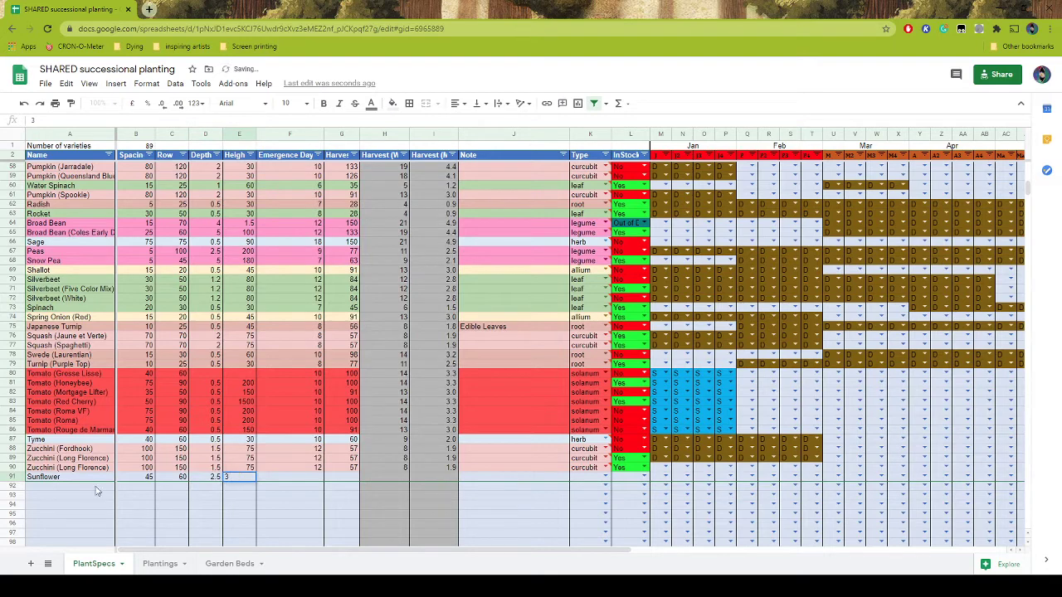
Extend the new plant's name to "Sunflower (Giant Russian)"
{"action": "left_click", "coordinate": [80, 478]}
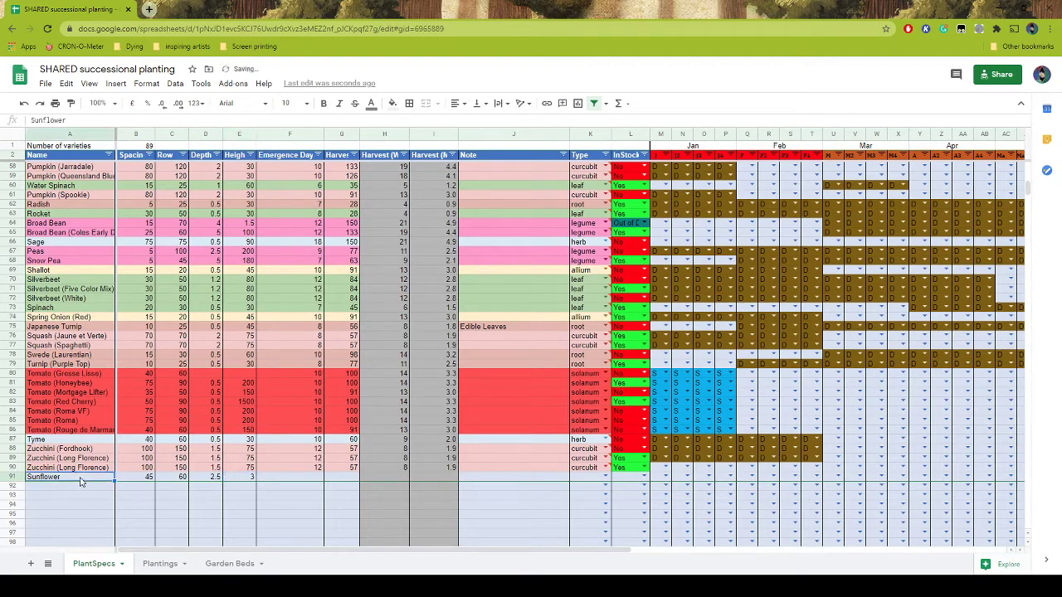
{"action": "left_click", "coordinate": [84, 120]}
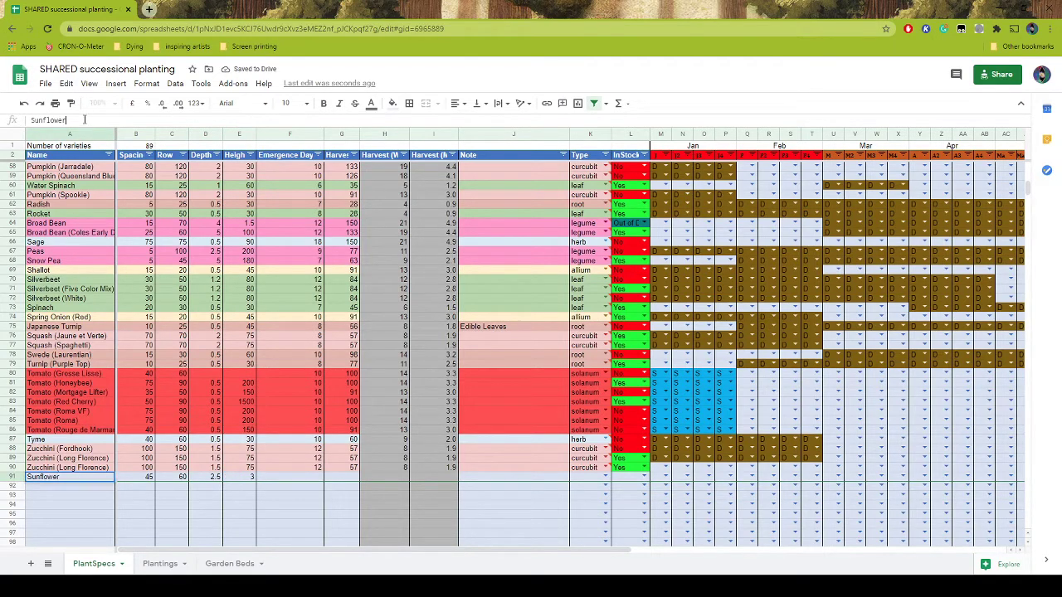
{"action": "type", "text": "(Giant Russian"}
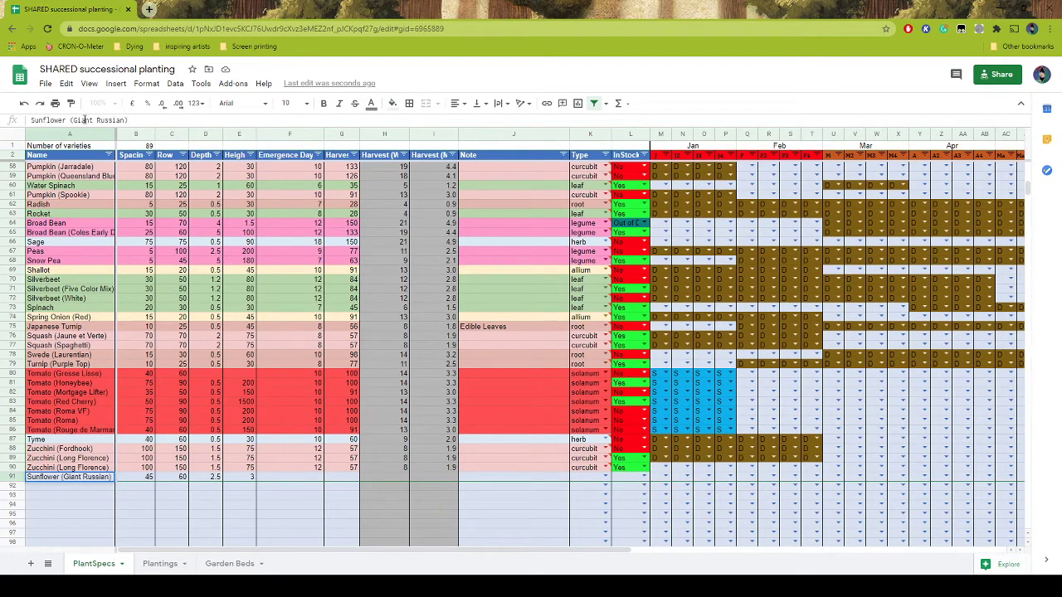
{"action": "left_click", "coordinate": [316, 481]}
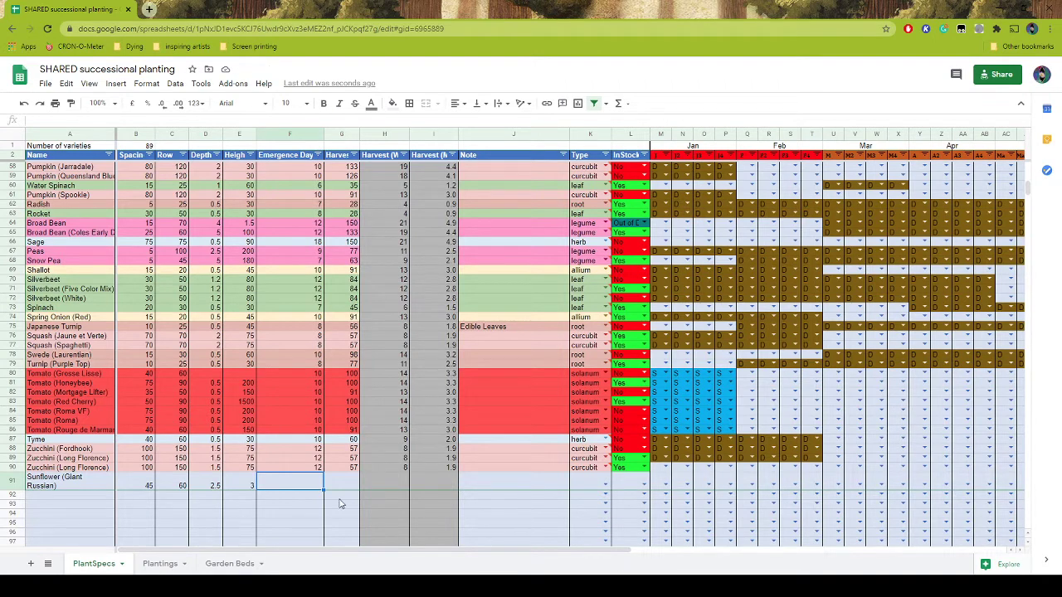
Enter 7 as the emergence days for the Sunflower (Giant Russian) row
{"action": "type", "text": "7"}
{"action": "key", "text": "Tab"}
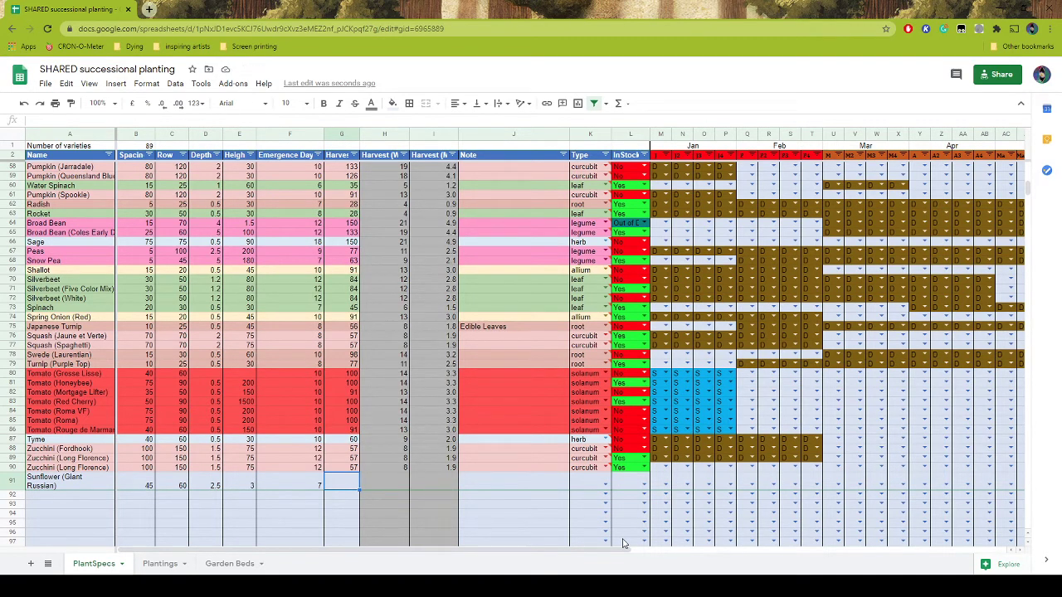
Search Google in a new browser tab for "harvest days sunflower"
{"action": "left_click", "coordinate": [150, 10]}
{"action": "left_click", "coordinate": [424, 227]}
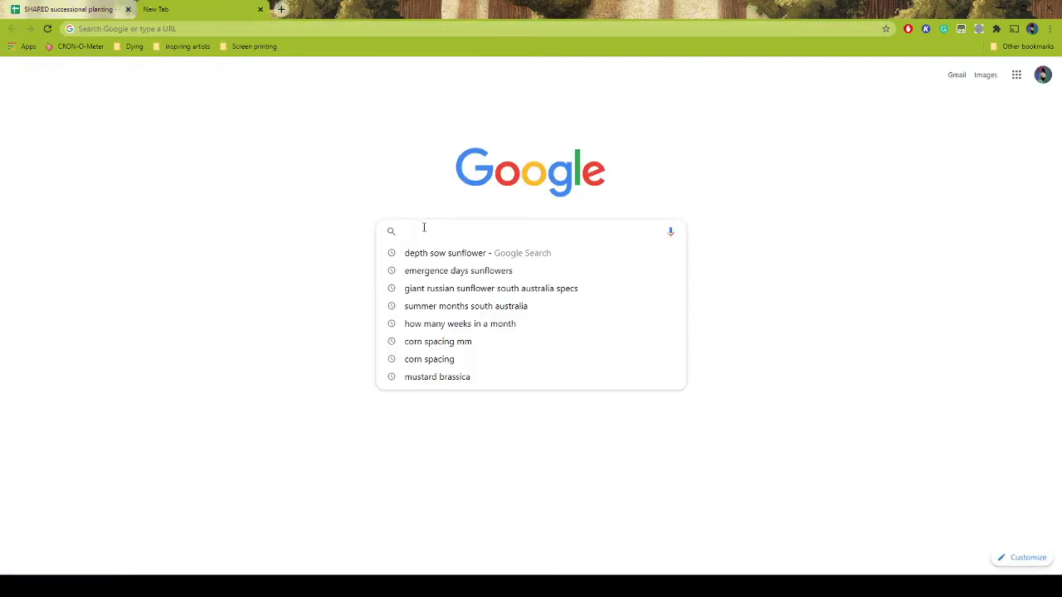
{"action": "type", "text": "date"}
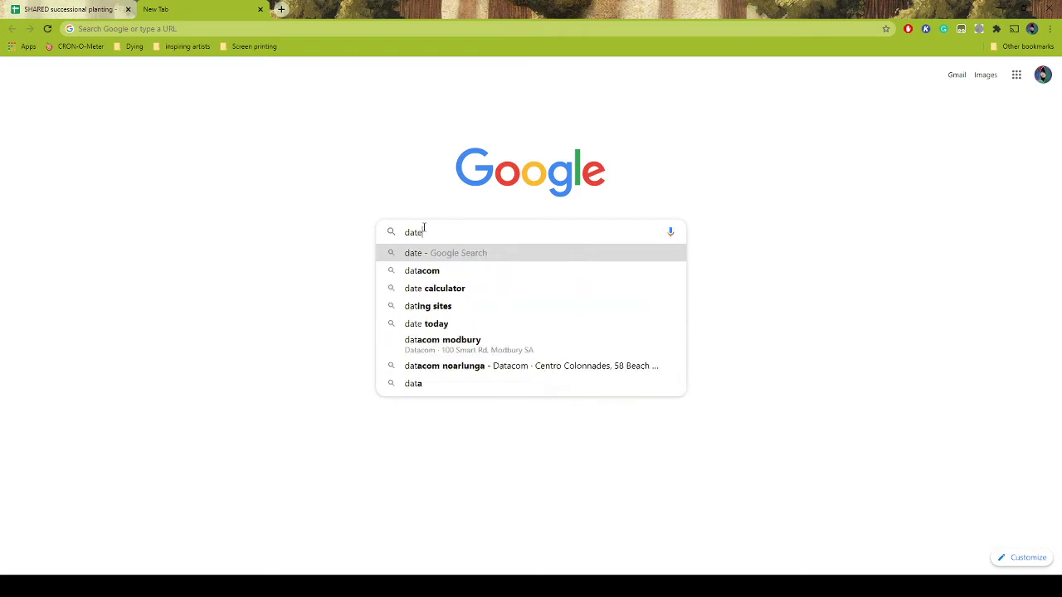
{"action": "key", "text": "BackSpace"}
{"action": "key", "text": "BackSpace"}
{"action": "key", "text": "BackSpace"}
{"action": "key", "text": "BackSpace"}
{"action": "type", "text": "h"}
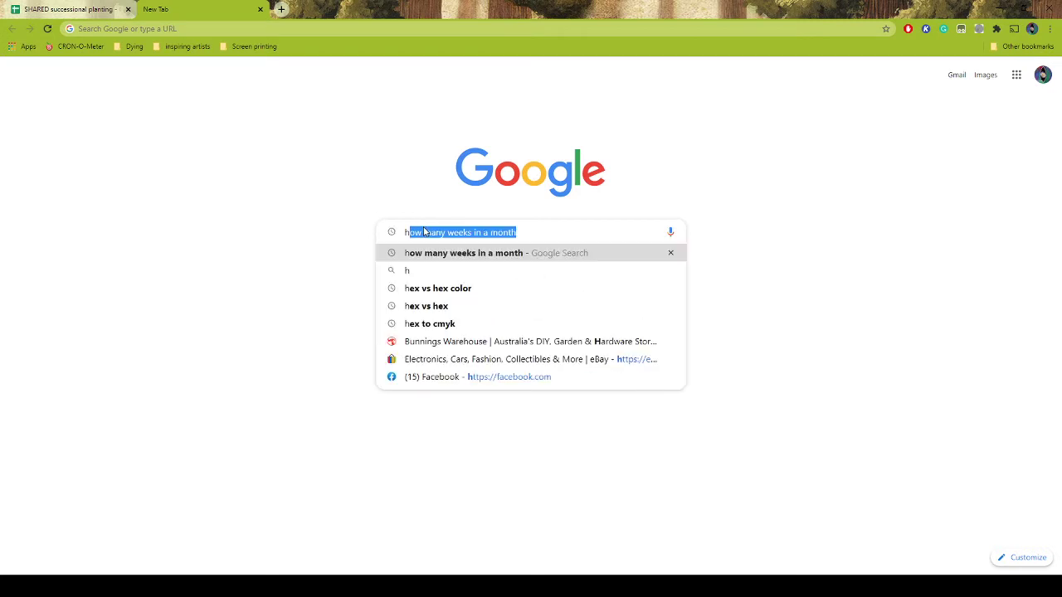
{"action": "type", "text": "arvest day"}
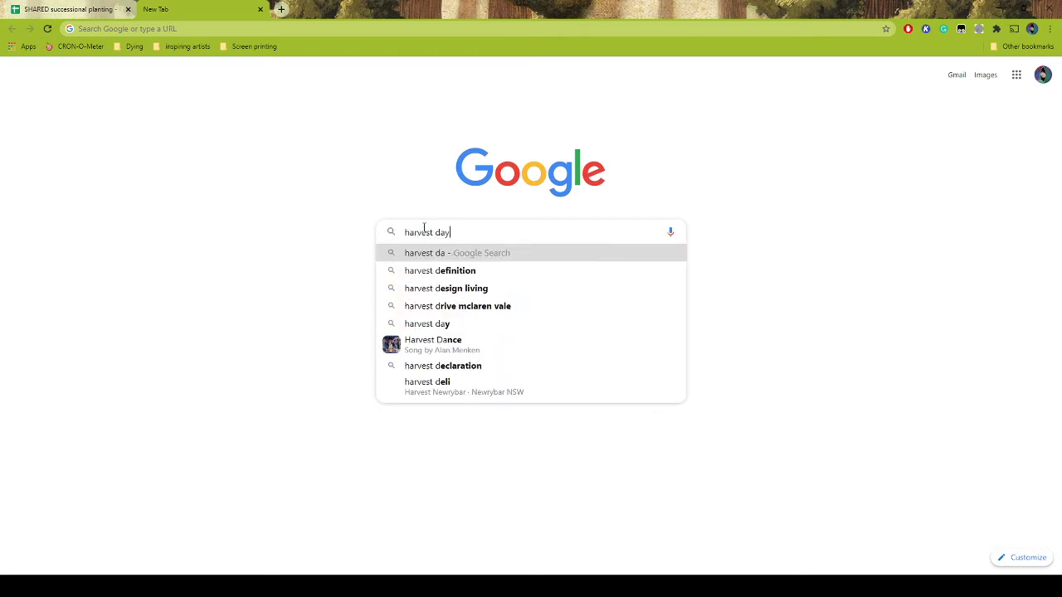
{"action": "type", "text": "s sunflower"}
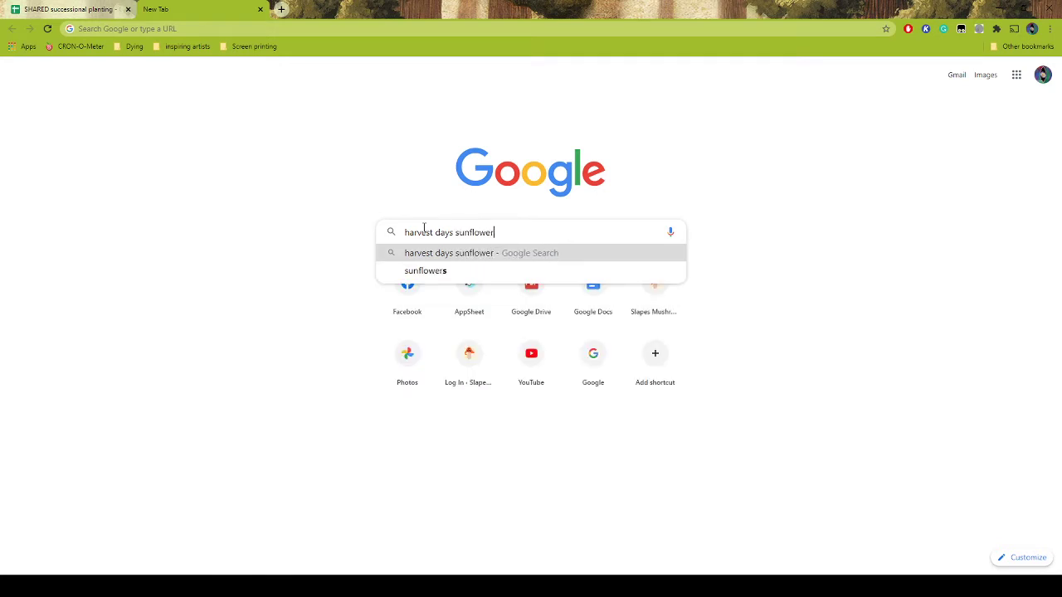
{"action": "key", "text": "Return"}
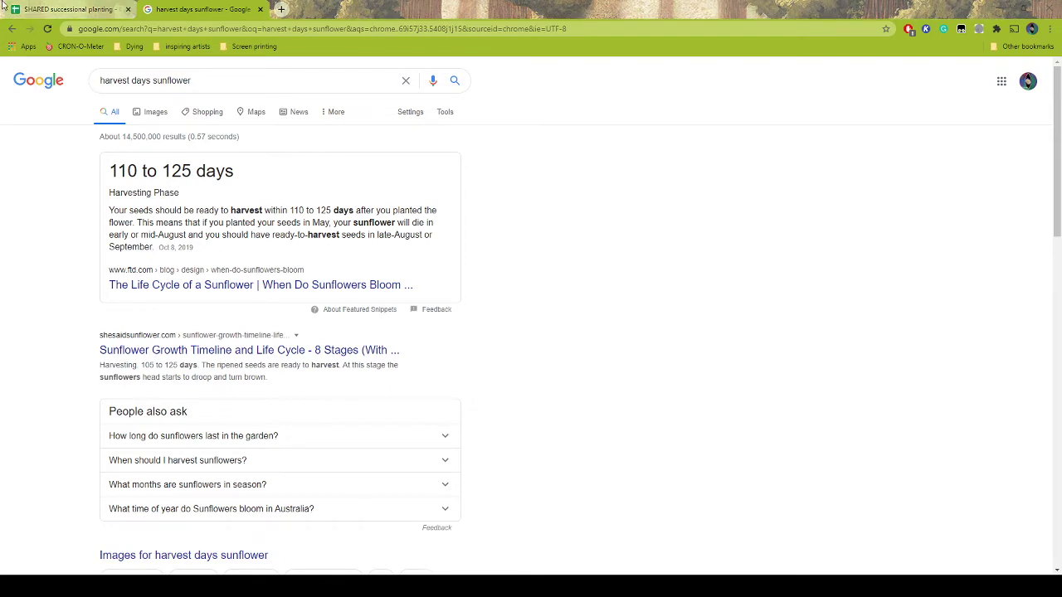
Return to the planting spreadsheet and enter 125 as the sunflower's harvest days
{"action": "left_click", "coordinate": [93, 11]}
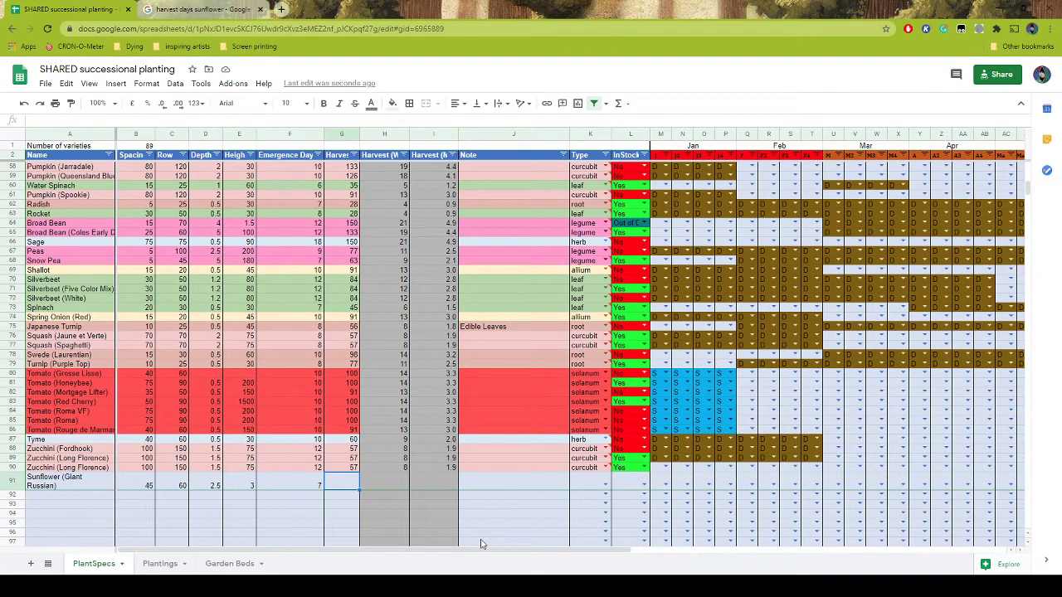
{"action": "type", "text": "125"}
{"action": "key", "text": "Return"}
Fill the harvest weeks and months formulas from row 90 down into the sunflower row and set its type to Other
{"action": "left_click", "coordinate": [373, 467]}
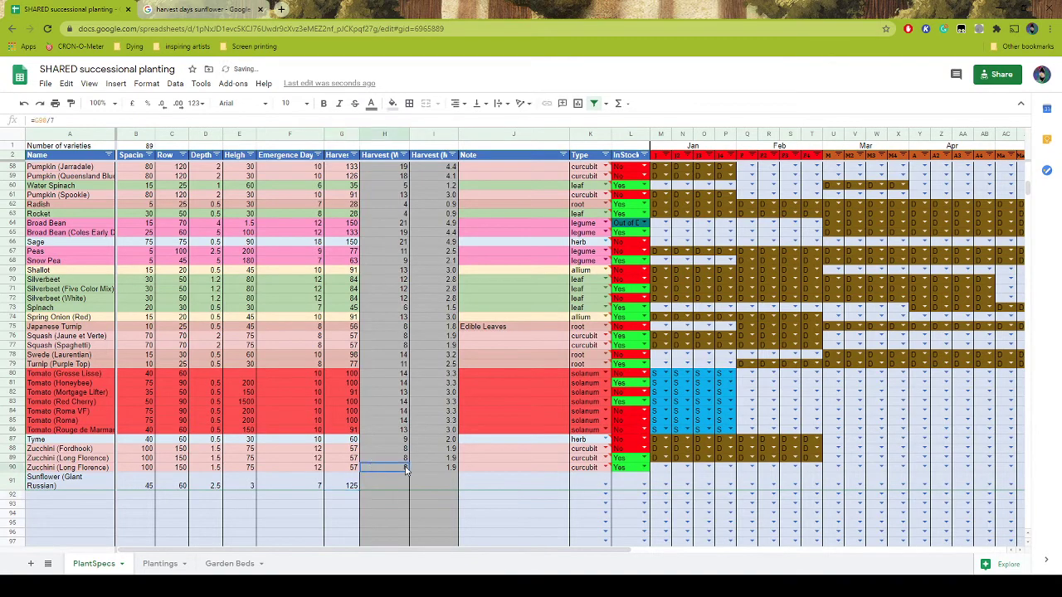
{"action": "left_click_drag", "start_coordinate": [405, 470], "coordinate": [453, 469]}
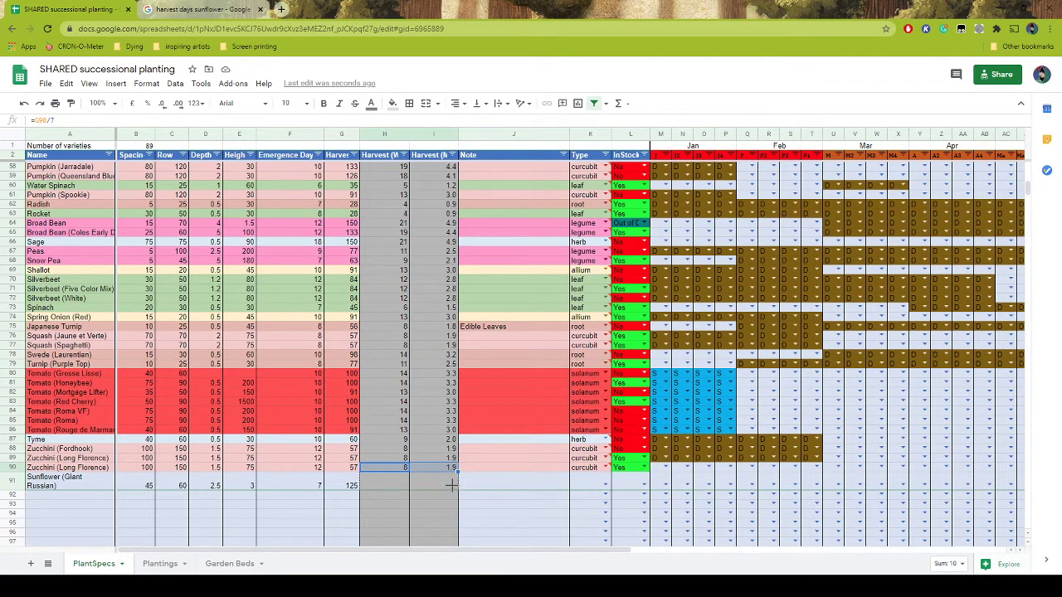
{"action": "left_click_drag", "start_coordinate": [452, 486], "coordinate": [452, 487]}
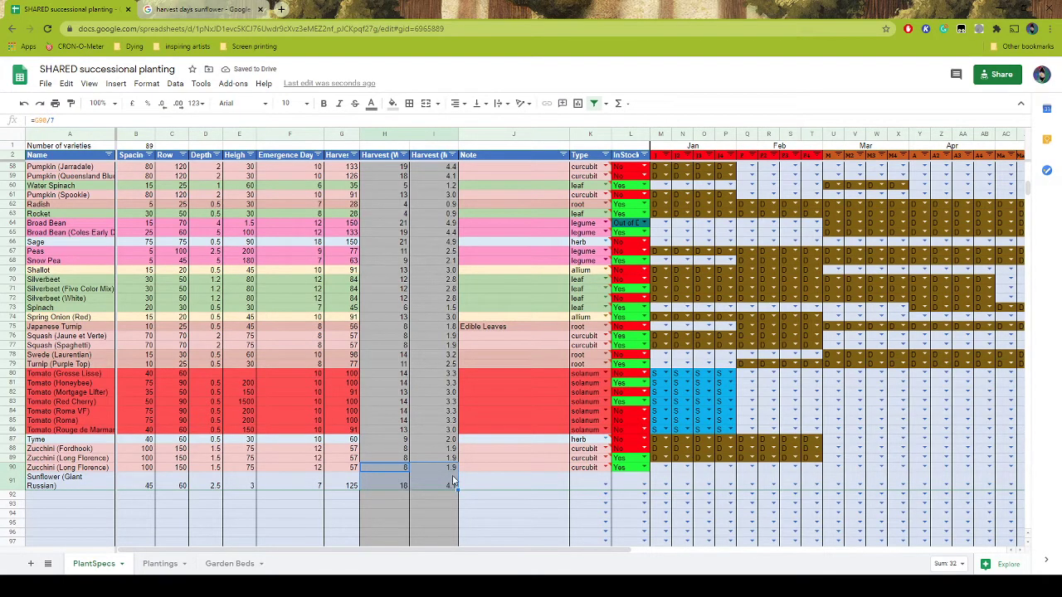
{"action": "left_click", "coordinate": [605, 488]}
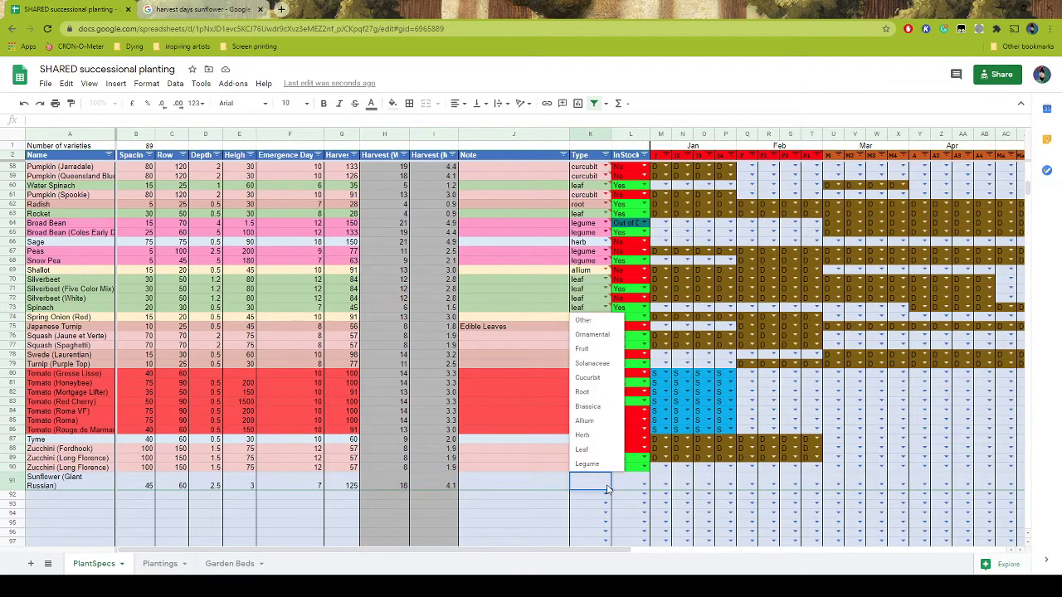
{"action": "left_click", "coordinate": [584, 322]}
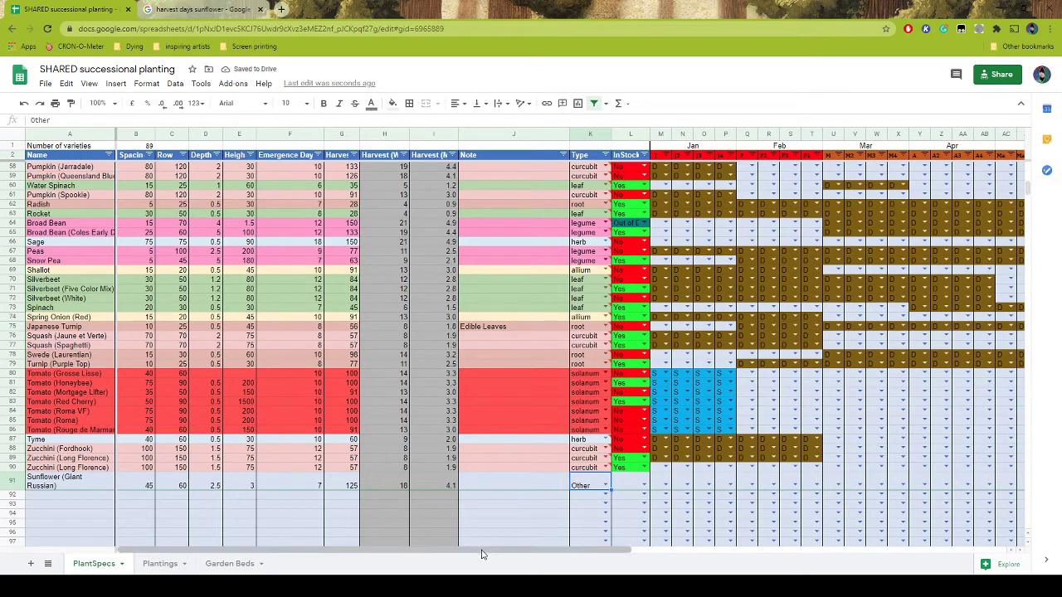
Mark the sunflower as direct sow (D) from the first week of September through N2 in November
{"action": "left_click_drag", "start_coordinate": [486, 553], "coordinate": [912, 557]}
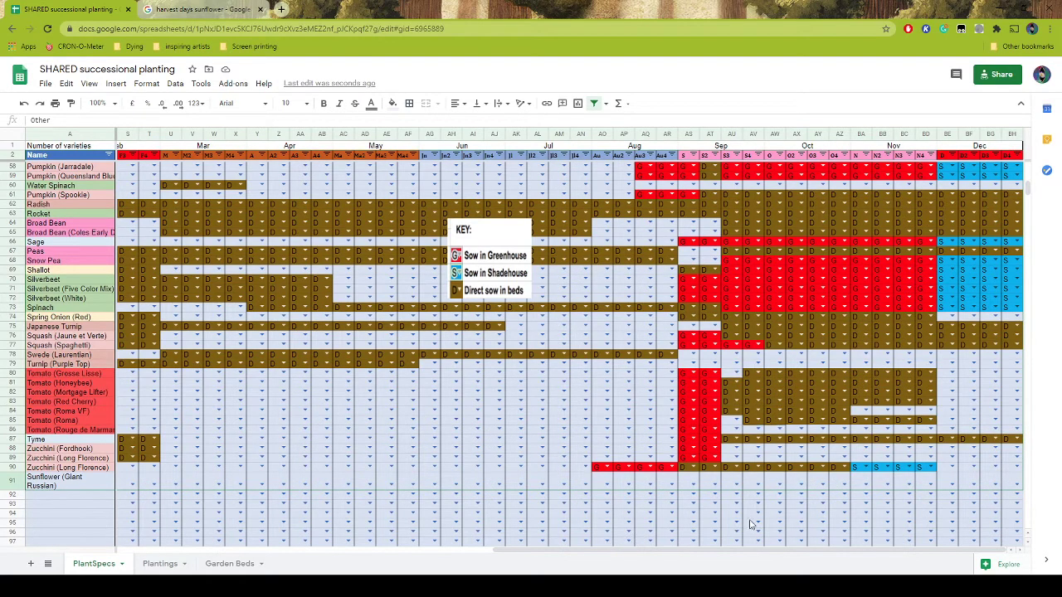
{"action": "left_click", "coordinate": [693, 485]}
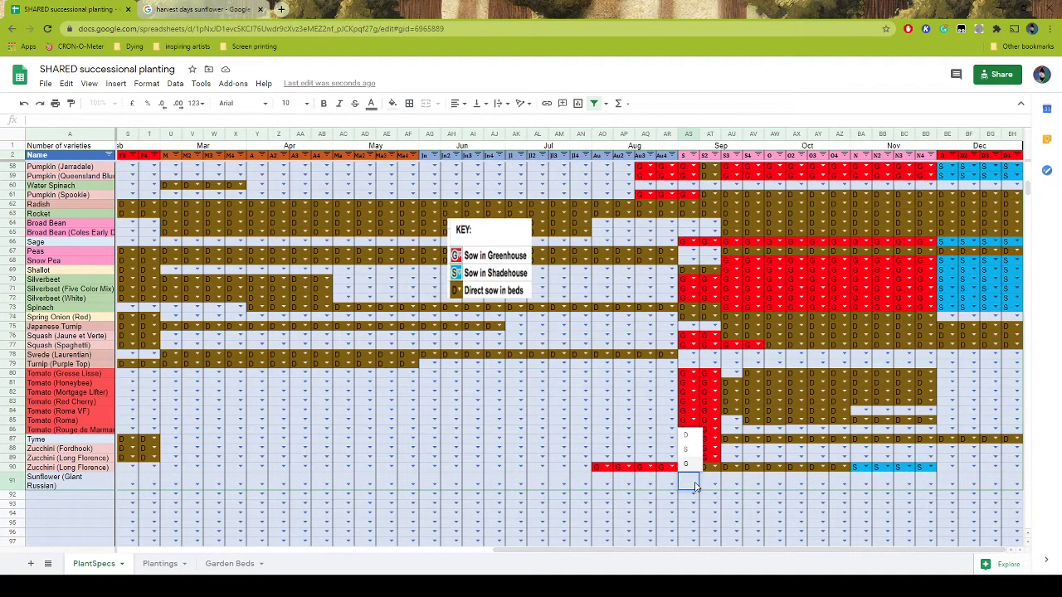
{"action": "left_click", "coordinate": [686, 436]}
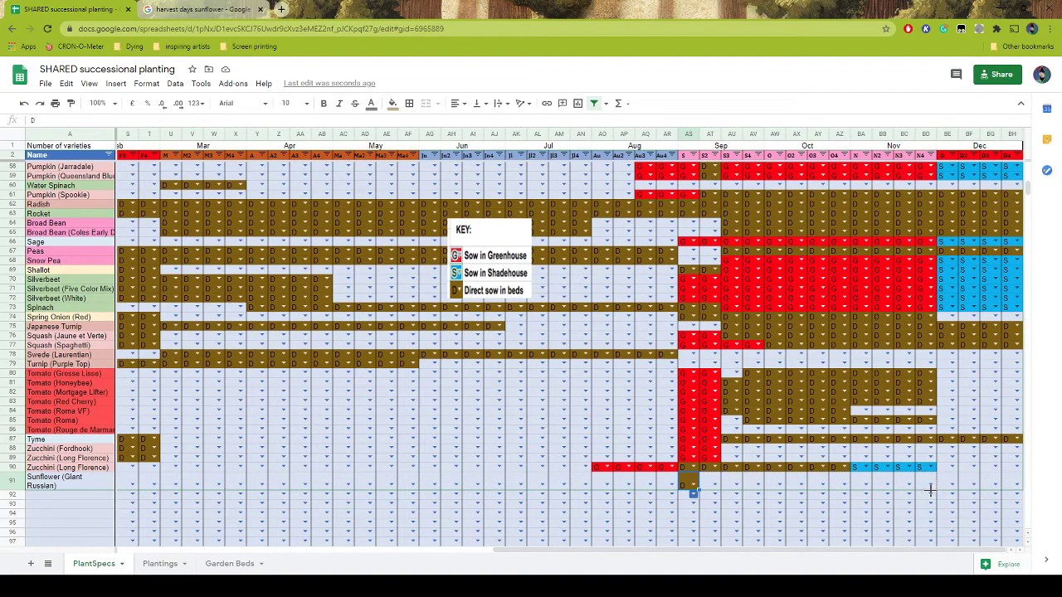
{"action": "left_click_drag", "start_coordinate": [892, 490], "coordinate": [892, 489]}
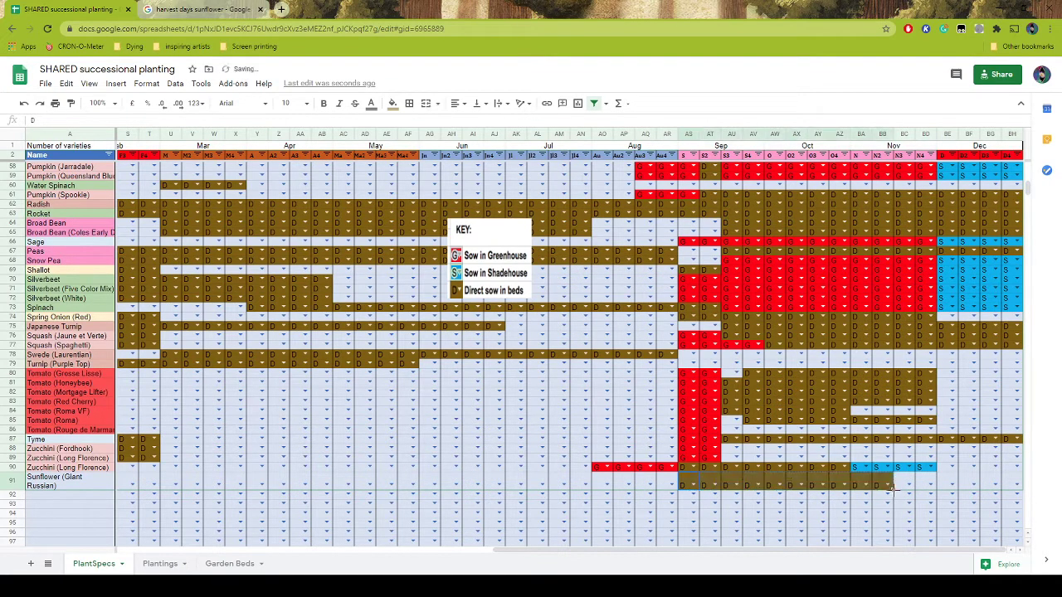
Mark the sunflower as greenhouse sowing (G) for all four weeks of August
{"action": "left_click", "coordinate": [607, 489]}
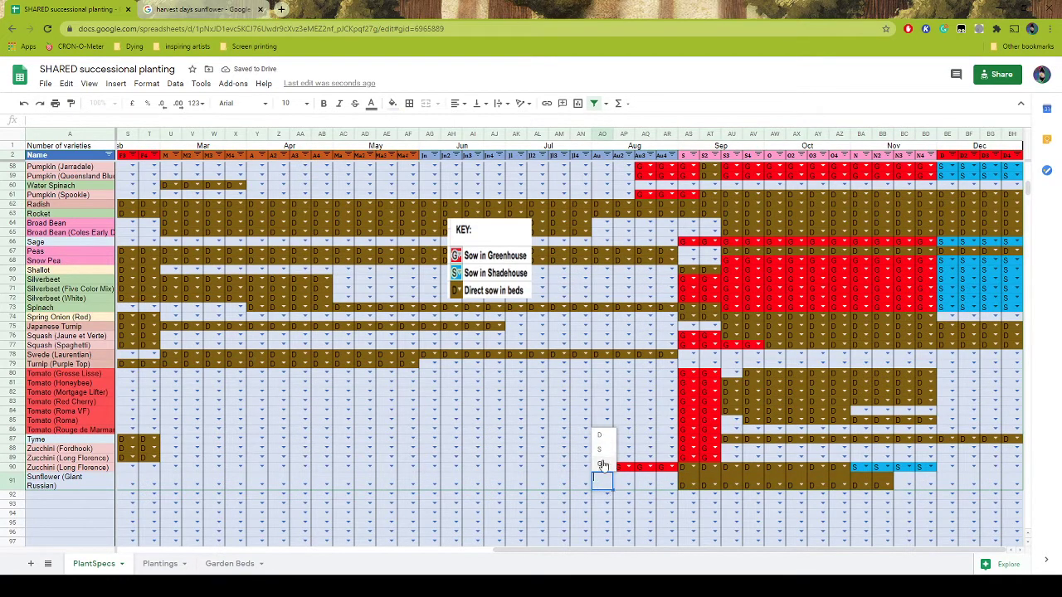
{"action": "left_click", "coordinate": [603, 464]}
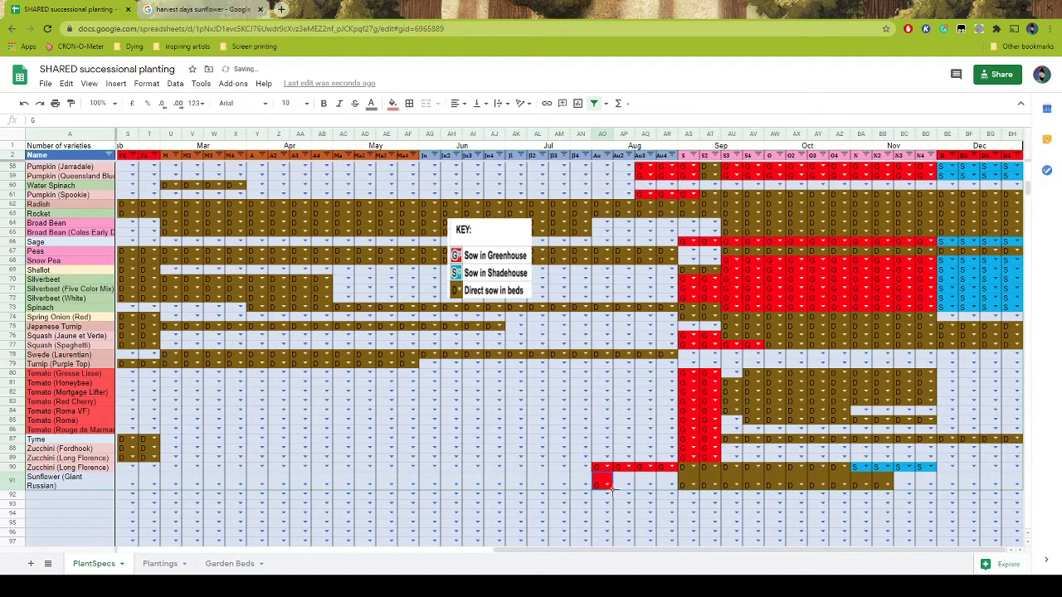
{"action": "left_click_drag", "start_coordinate": [668, 487], "coordinate": [674, 488]}
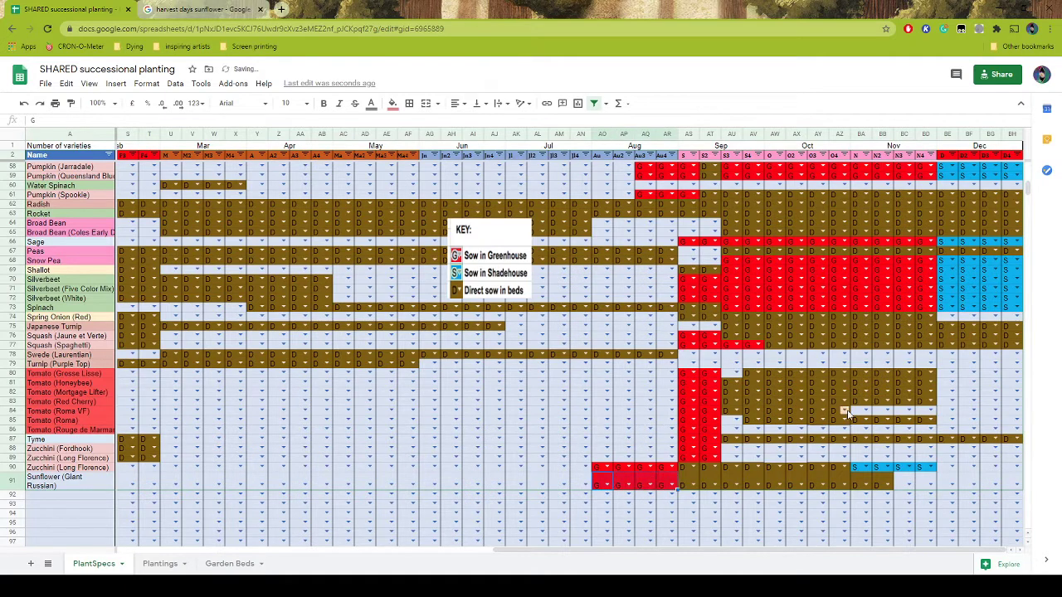
{"action": "left_click", "coordinate": [844, 504]}
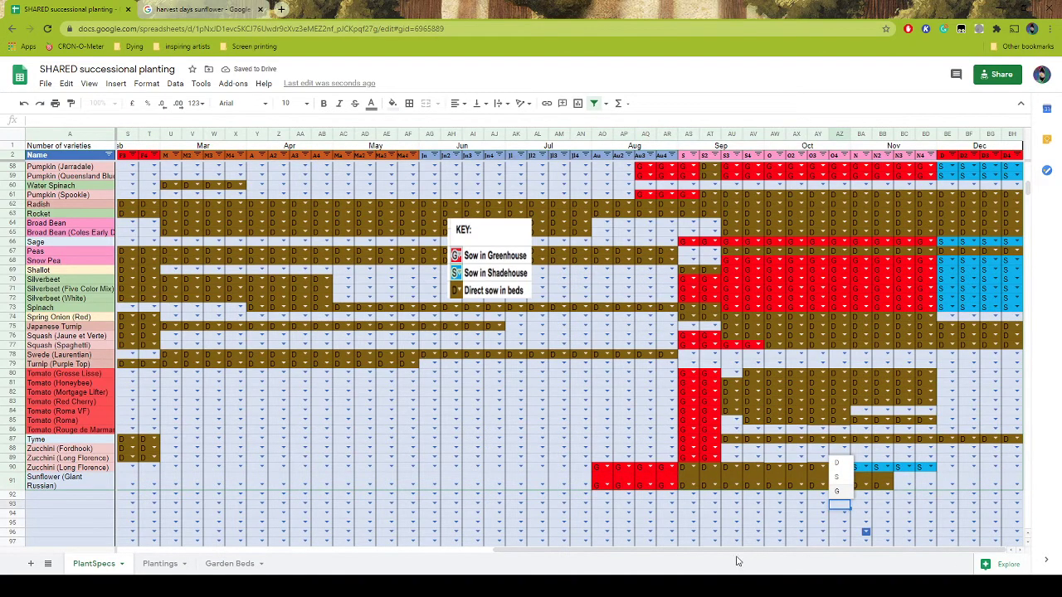
Fill the sunflower row from name to type with dark green and set its stock status to Yes
{"action": "left_click_drag", "start_coordinate": [770, 551], "coordinate": [261, 553]}
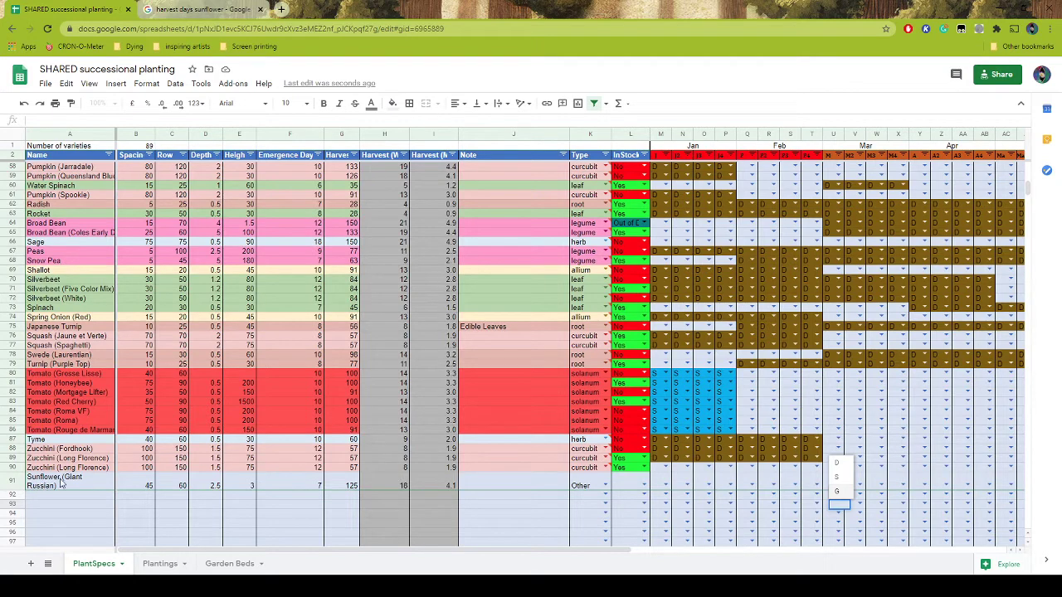
{"action": "left_click_drag", "start_coordinate": [61, 482], "coordinate": [581, 488]}
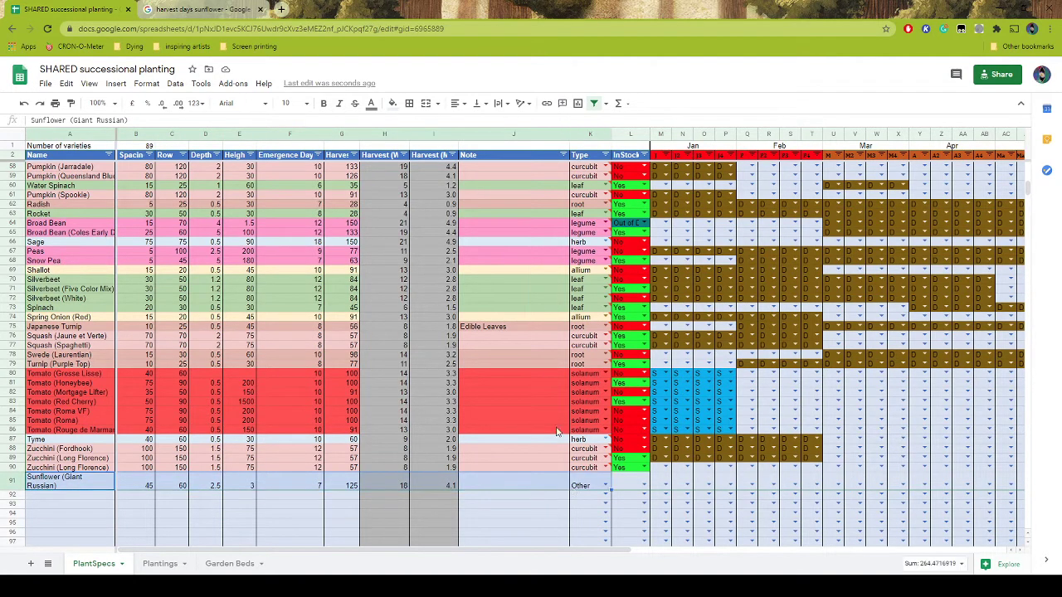
{"action": "left_click", "coordinate": [393, 103]}
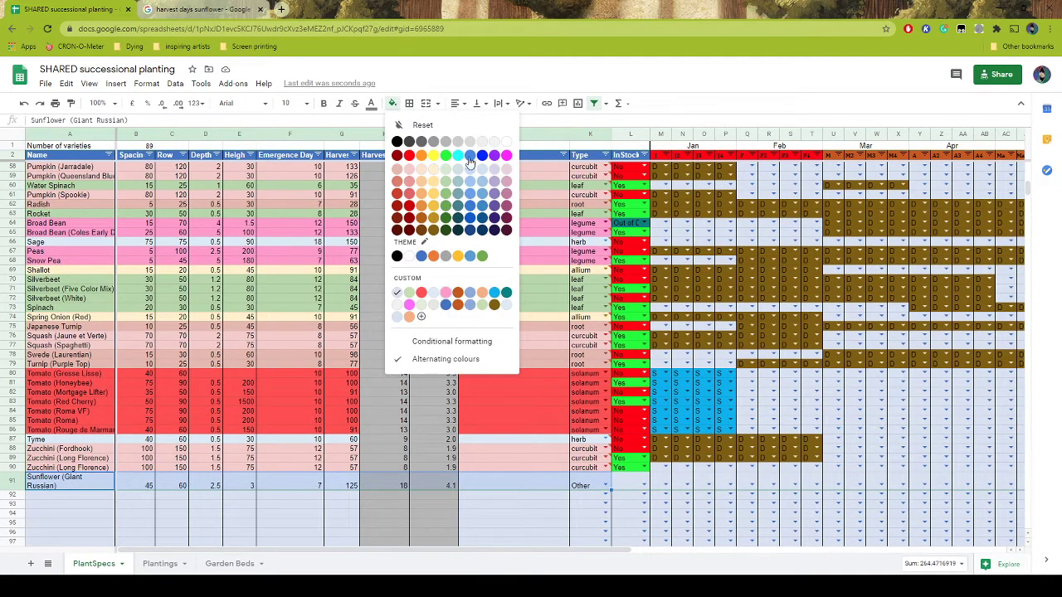
{"action": "left_click", "coordinate": [446, 207]}
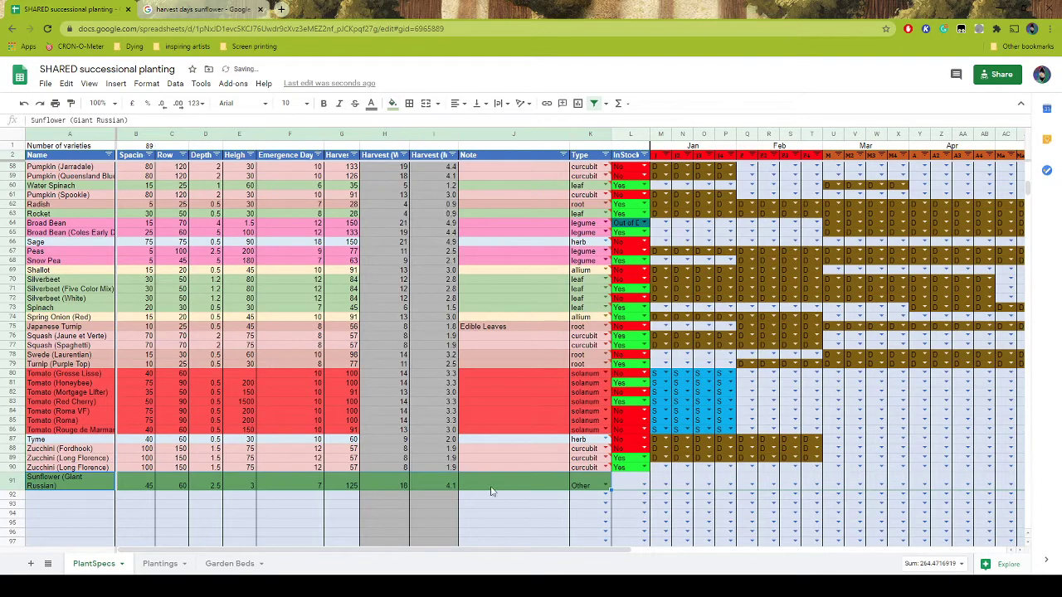
{"action": "left_click", "coordinate": [495, 515]}
{"action": "left_click", "coordinate": [643, 486]}
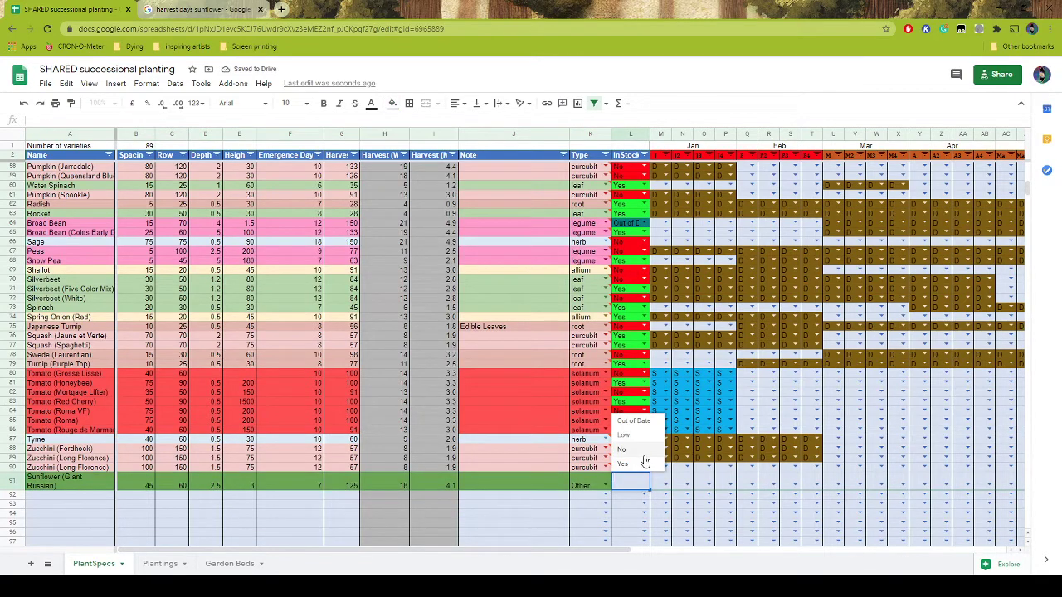
{"action": "left_click", "coordinate": [645, 463]}
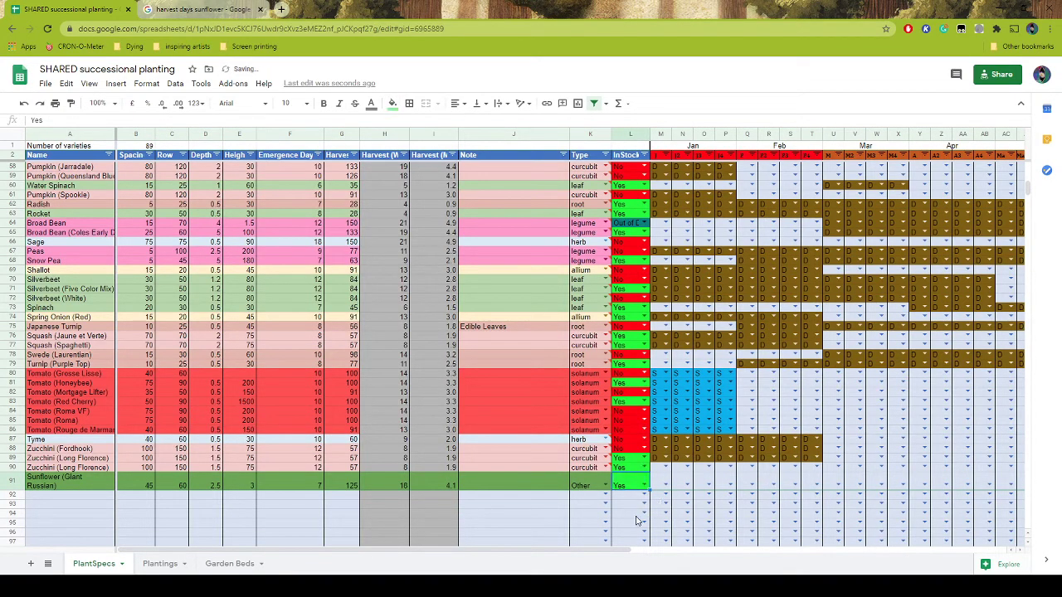
View the Garden Beds sheet briefly and open the Plantings sheet
{"action": "scroll", "coordinate": [635, 519], "scroll_direction": "up", "scroll_amount": 15}
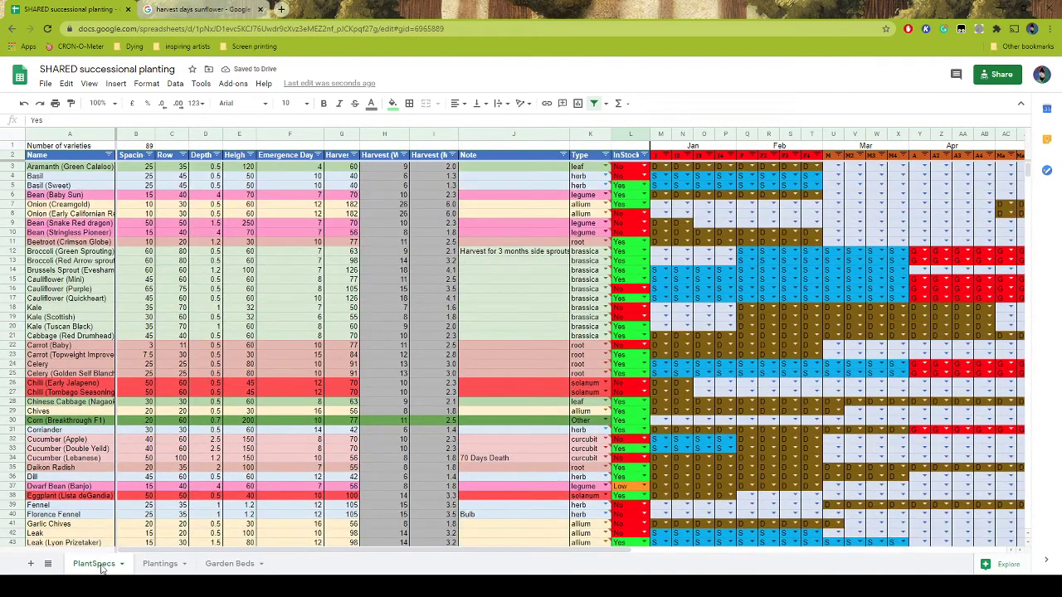
{"action": "left_click", "coordinate": [229, 565]}
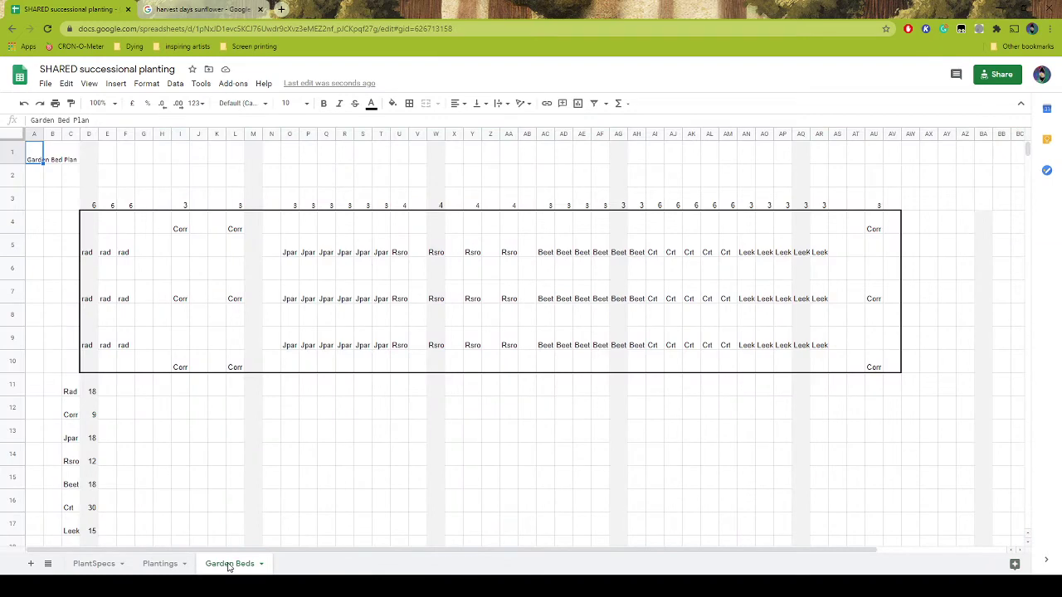
{"action": "left_click", "coordinate": [154, 567]}
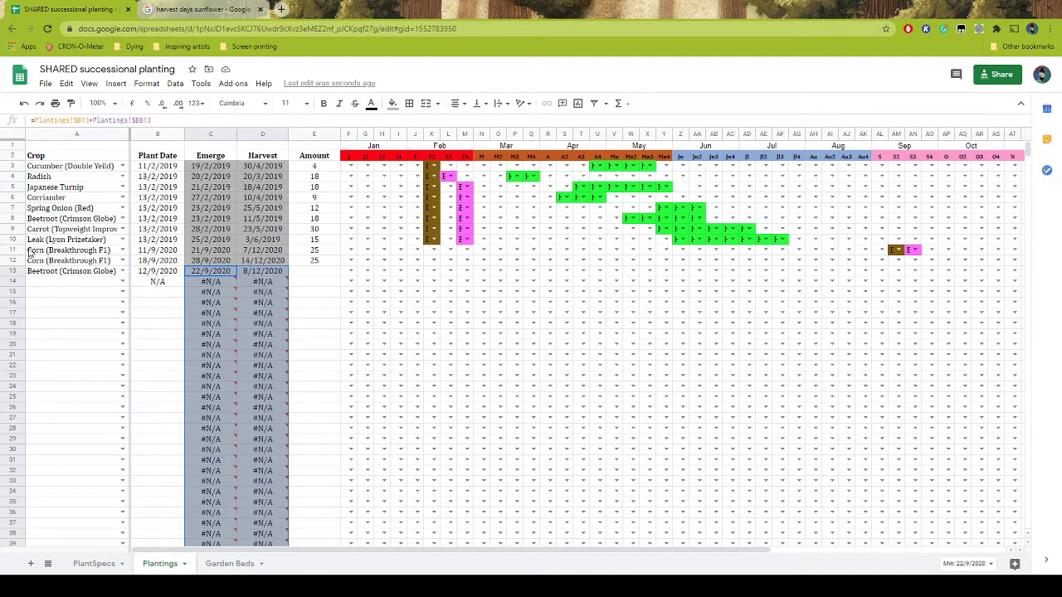
Clear the two Corn (Breakthrough F1) rows and the Beetroot row below them, from the crop column through the end of December
{"action": "left_click_drag", "start_coordinate": [27, 251], "coordinate": [785, 276]}
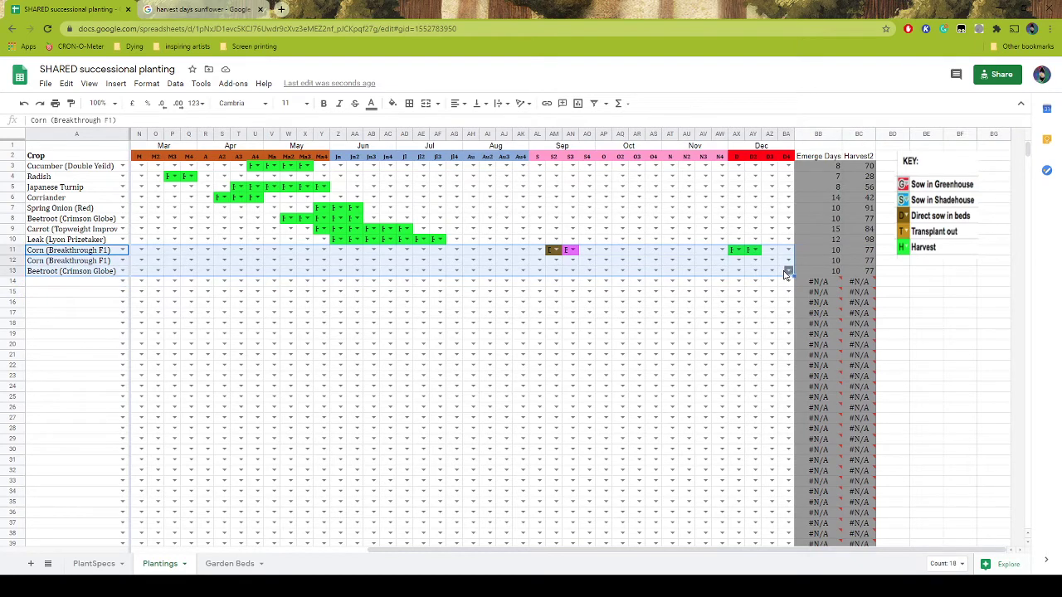
{"action": "left_click_drag", "start_coordinate": [785, 275], "coordinate": [787, 275]}
{"action": "key", "text": "Delete"}
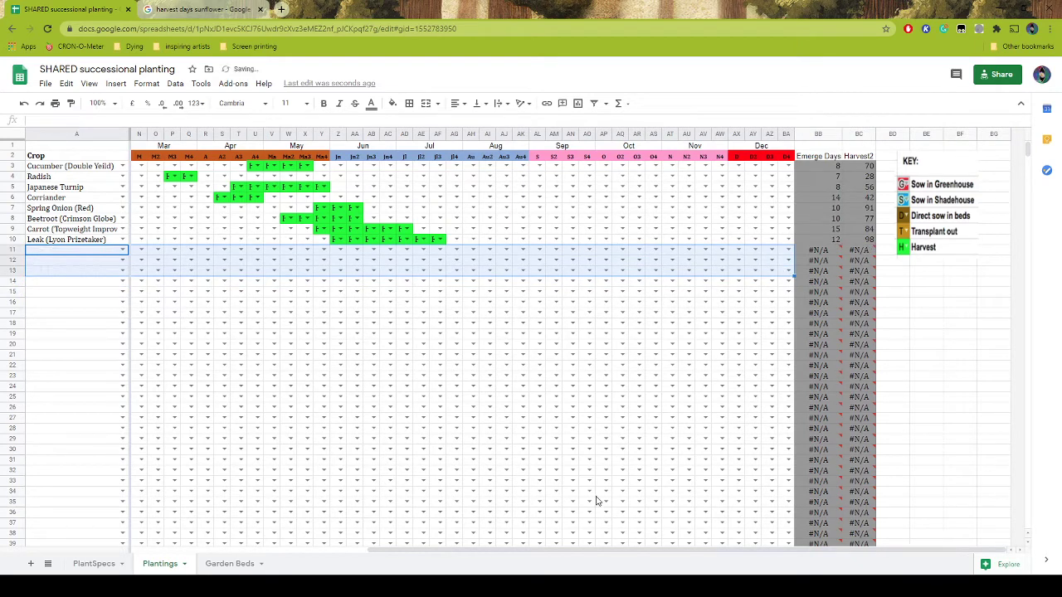
Fill the Plant Date, Emerge and Harvest cells of row 14 up into the cleared rows 11 to 13
{"action": "left_click_drag", "start_coordinate": [541, 551], "coordinate": [303, 551]}
{"action": "left_click", "coordinate": [219, 240]}
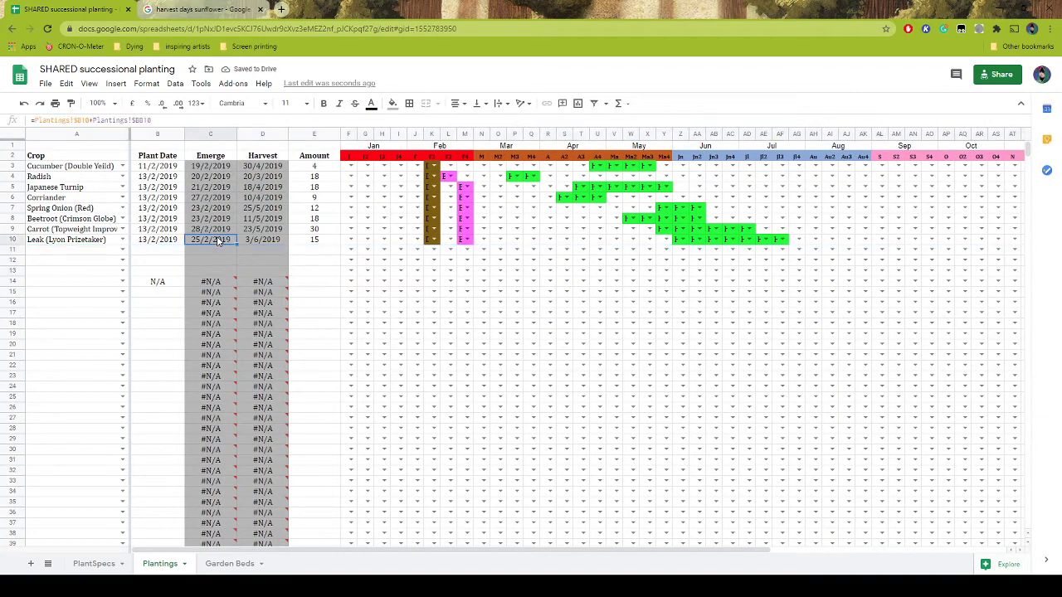
{"action": "left_click", "coordinate": [146, 252]}
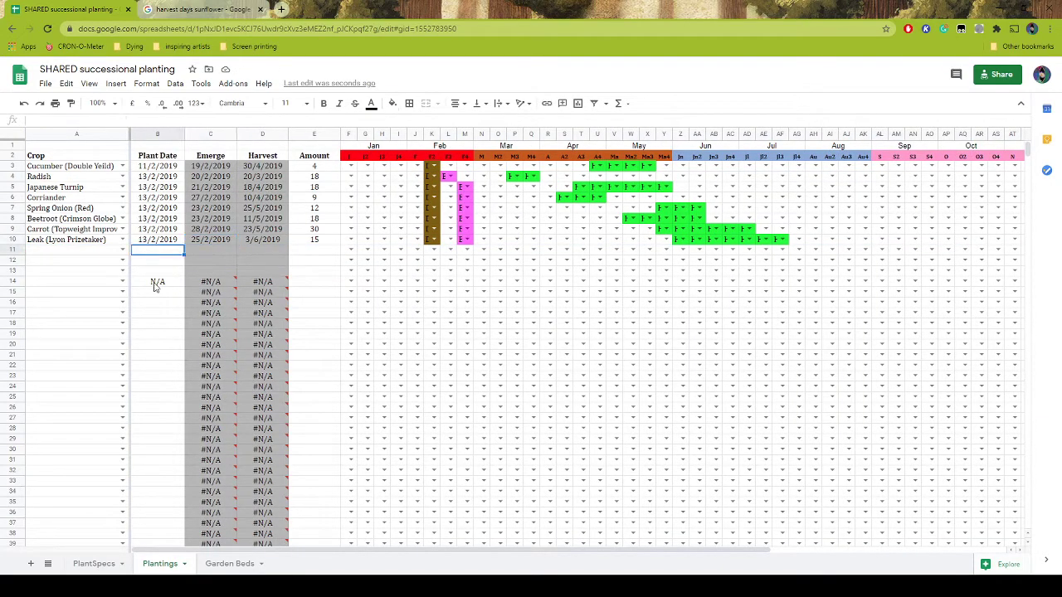
{"action": "left_click_drag", "start_coordinate": [154, 284], "coordinate": [288, 249]}
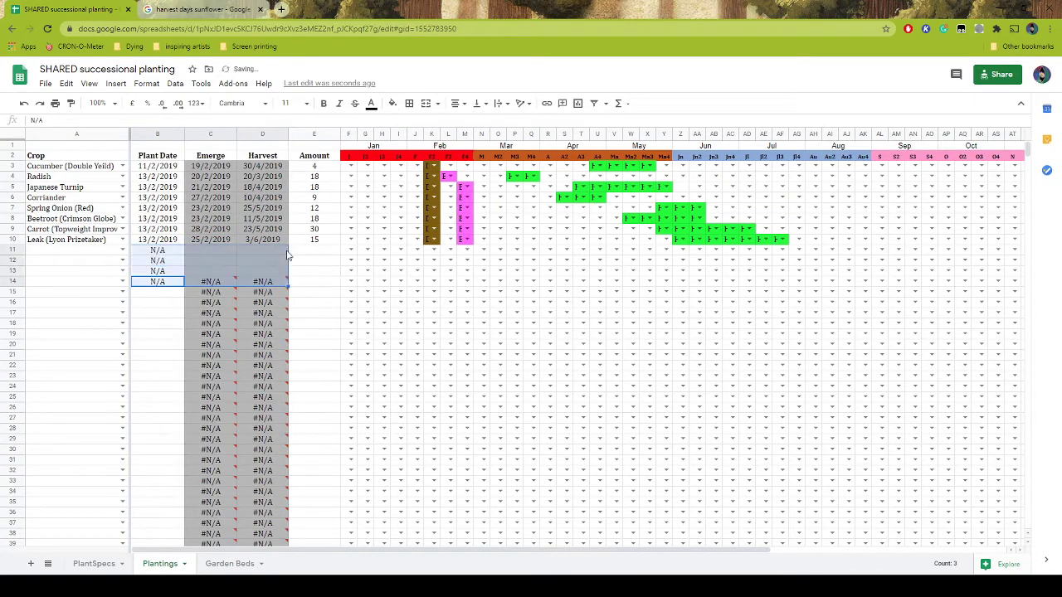
Sort the varieties on the PlantSpecs sheet by name from A to Z
{"action": "left_click", "coordinate": [122, 250]}
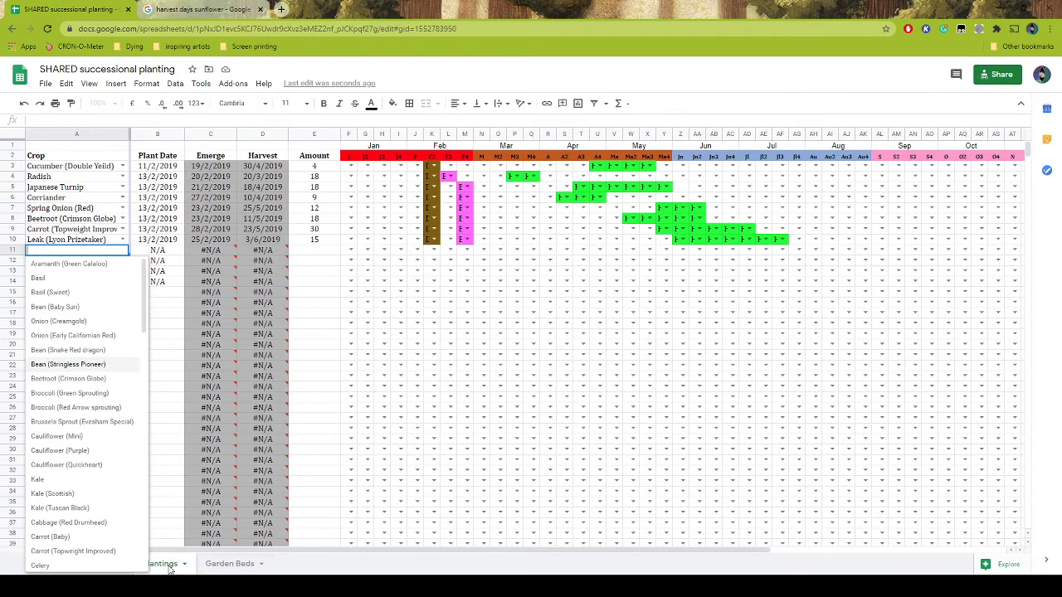
{"action": "left_click", "coordinate": [341, 567]}
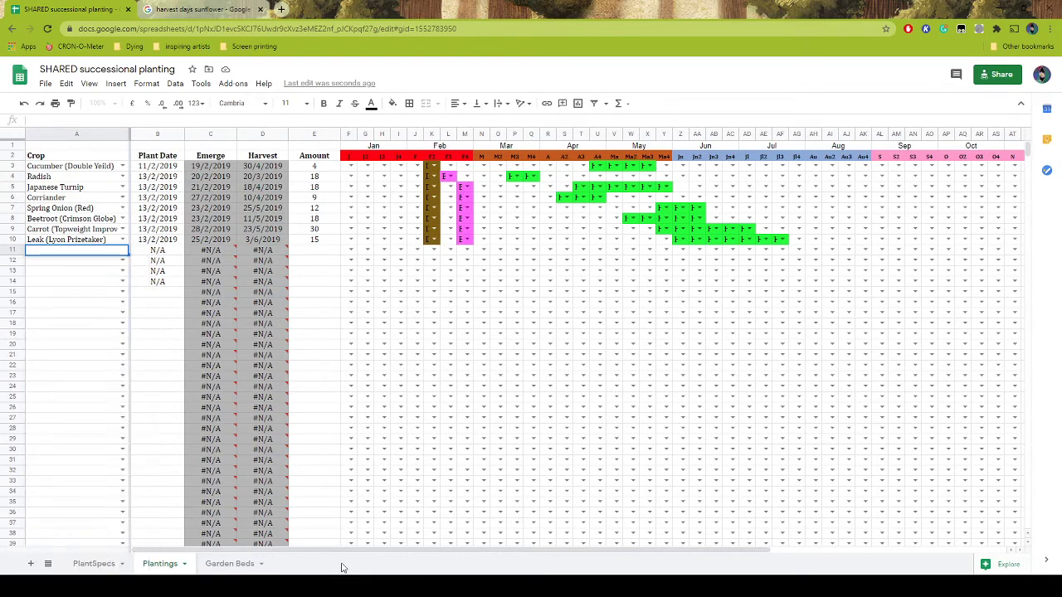
{"action": "left_click", "coordinate": [89, 567]}
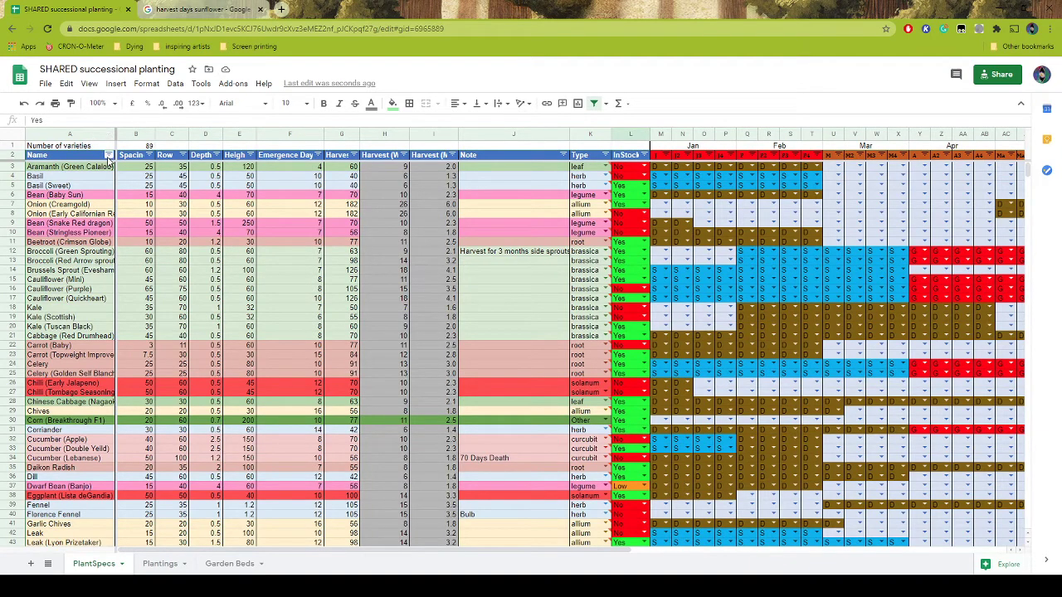
{"action": "left_click", "coordinate": [108, 156]}
{"action": "left_click", "coordinate": [129, 171]}
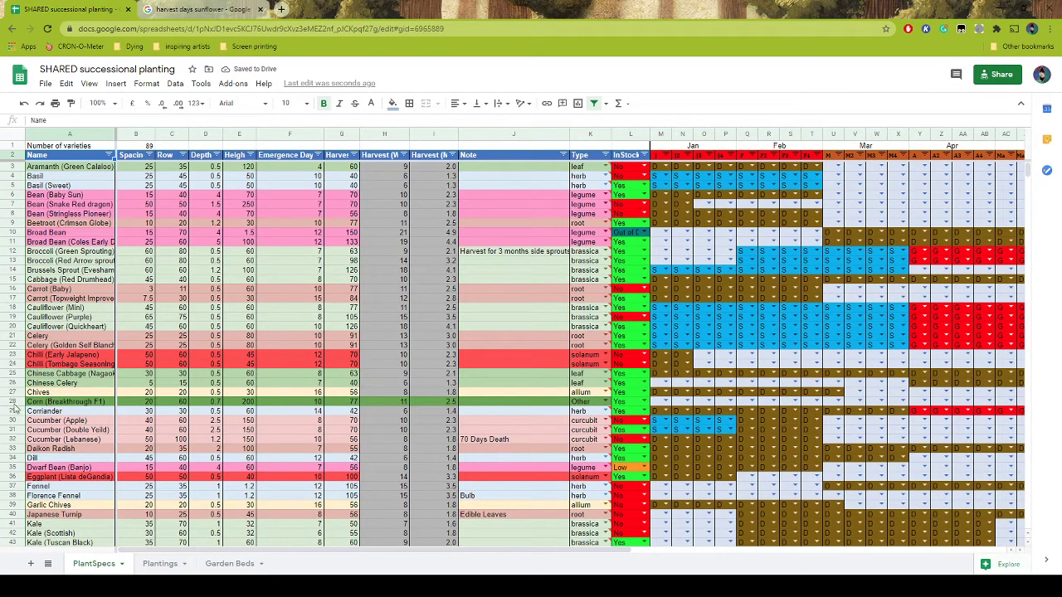
Filter the September S2 column to hide the varieties with blank entries
{"action": "left_click_drag", "start_coordinate": [476, 550], "coordinate": [760, 542]}
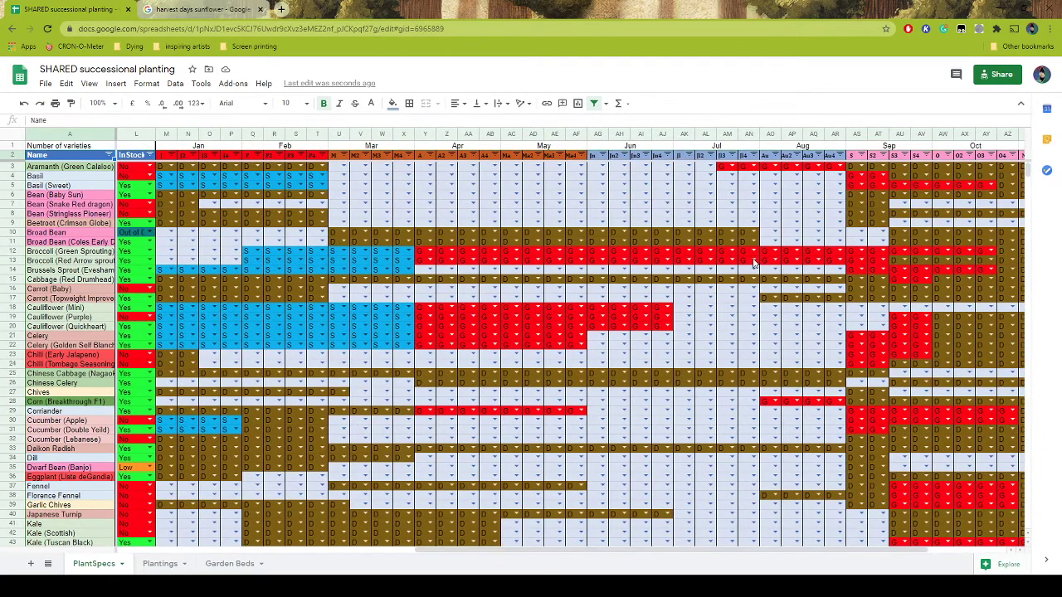
{"action": "left_click", "coordinate": [883, 155]}
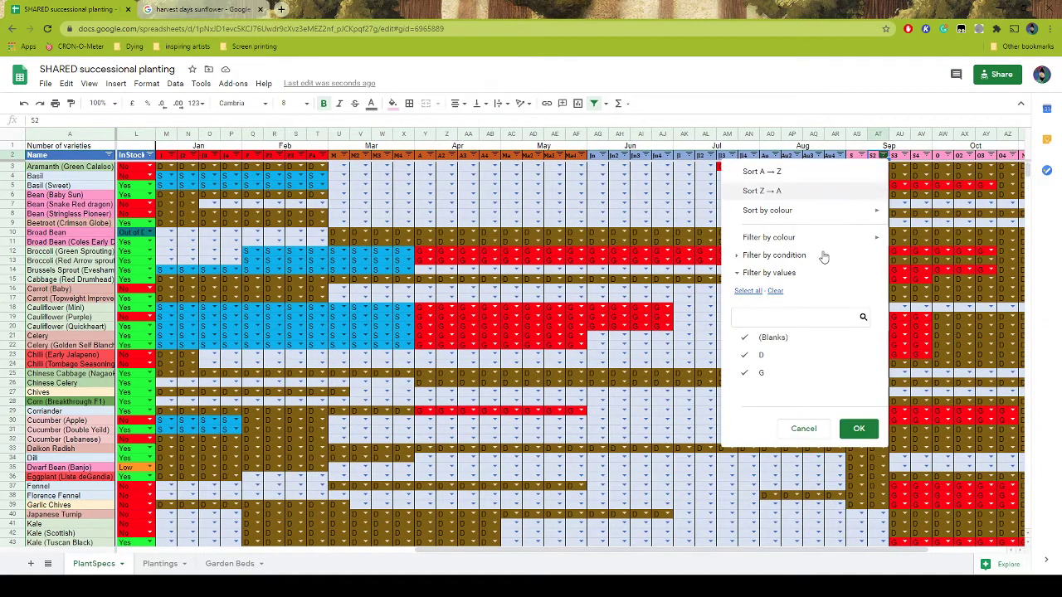
{"action": "left_click", "coordinate": [746, 338]}
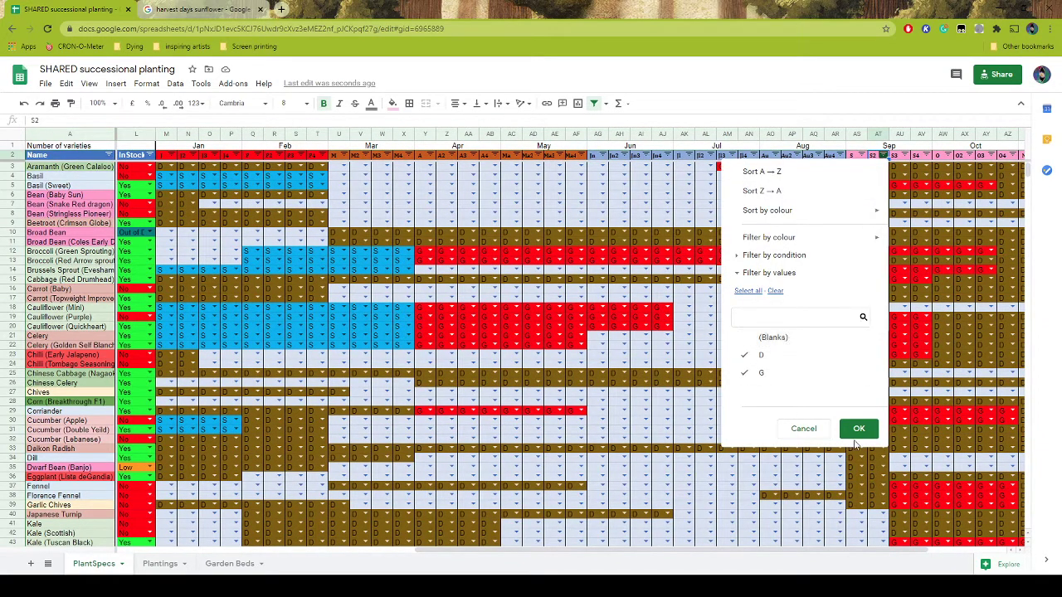
{"action": "left_click", "coordinate": [858, 429]}
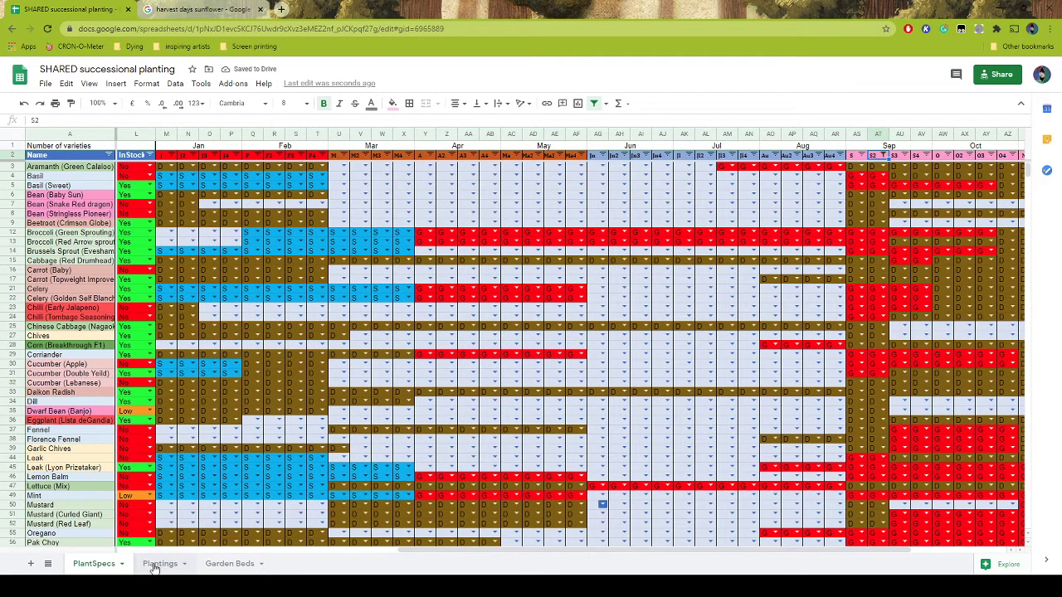
On the Plantings sheet, choose Corn (Breakthrough F1) as the crop in row 11
{"action": "left_click", "coordinate": [160, 563]}
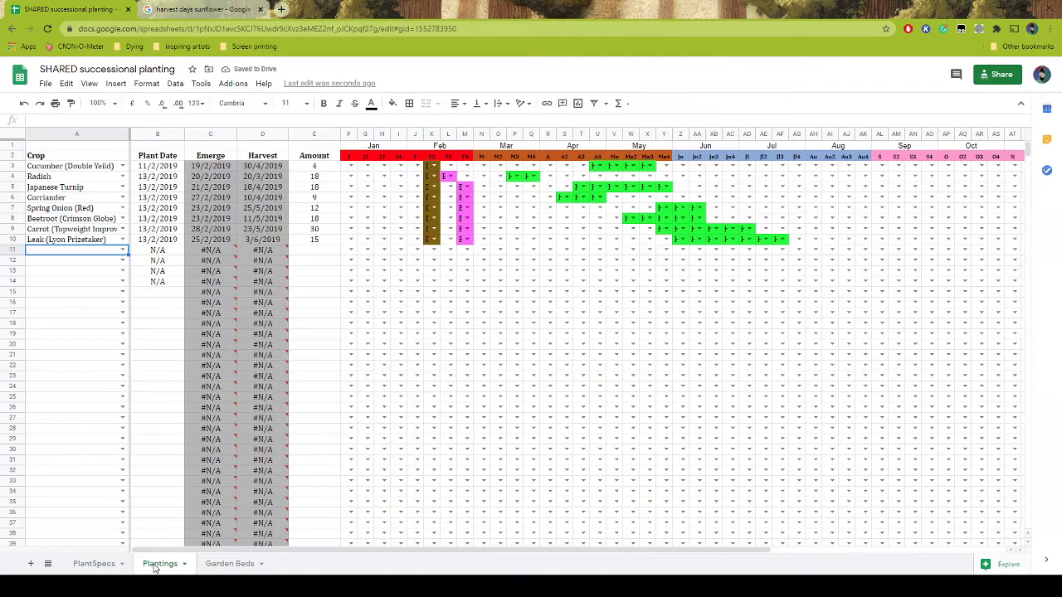
{"action": "left_click", "coordinate": [123, 249]}
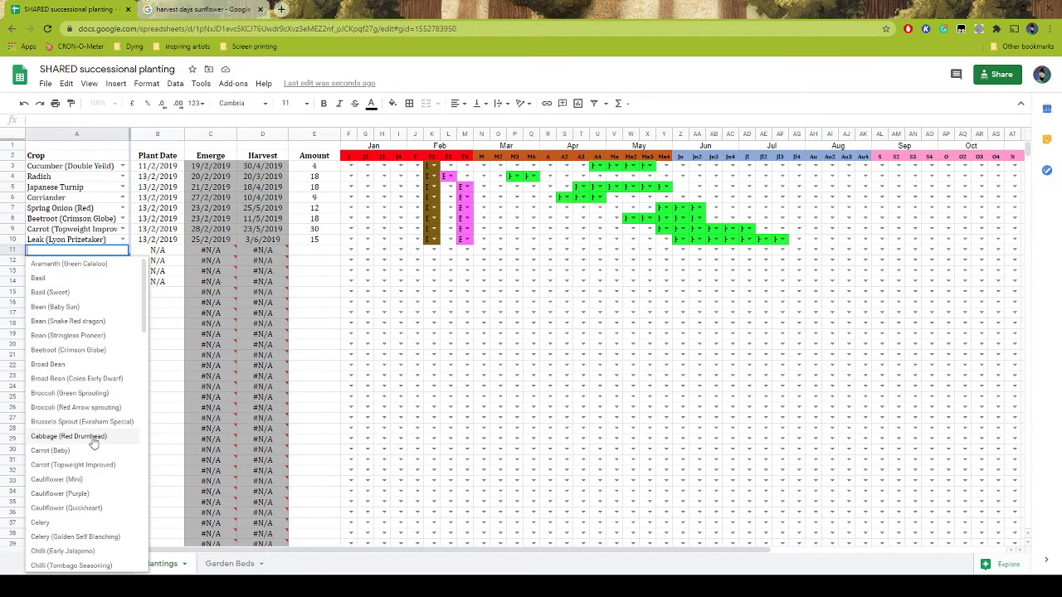
{"action": "scroll", "coordinate": [81, 454], "scroll_direction": "down", "scroll_amount": 1}
{"action": "scroll", "coordinate": [81, 455], "scroll_direction": "down", "scroll_amount": 2}
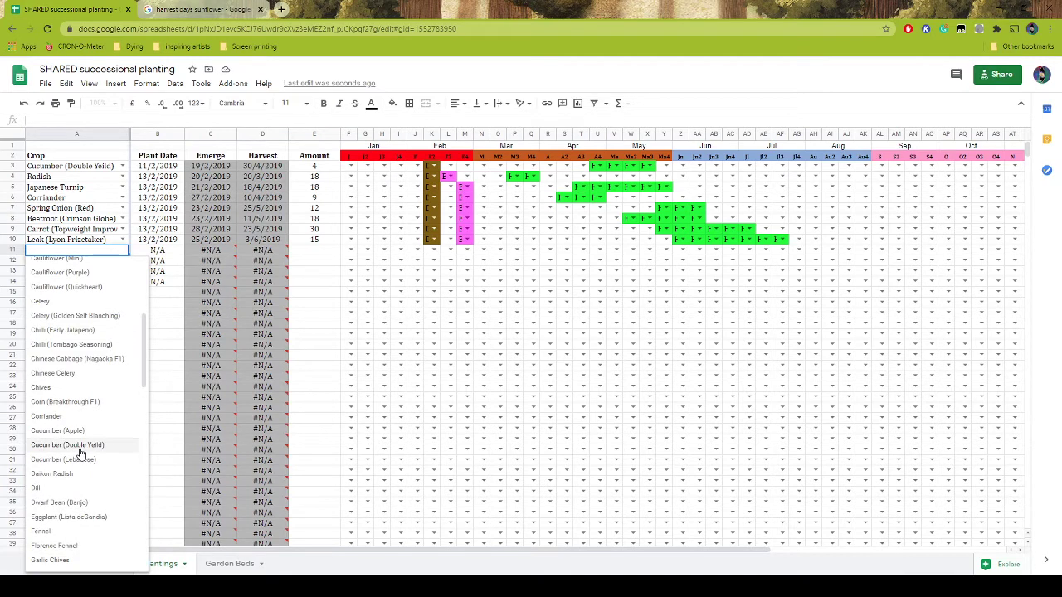
{"action": "left_click", "coordinate": [66, 403]}
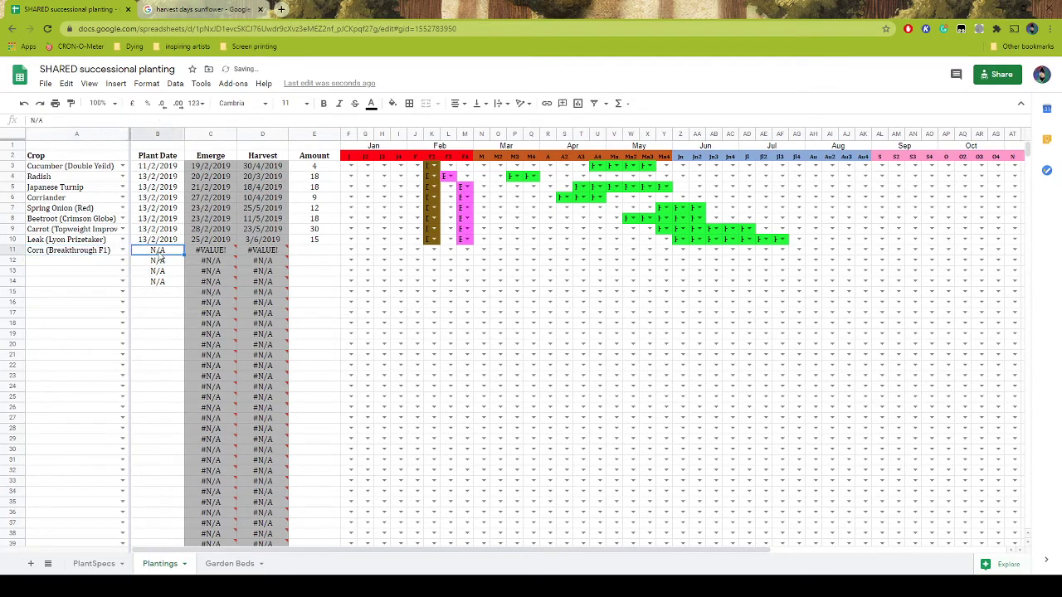
Set the corn row's plant date to 11/9/2020 and its amount to 25
{"action": "left_click", "coordinate": [157, 250]}
{"action": "type", "text": "11/9/2020"}
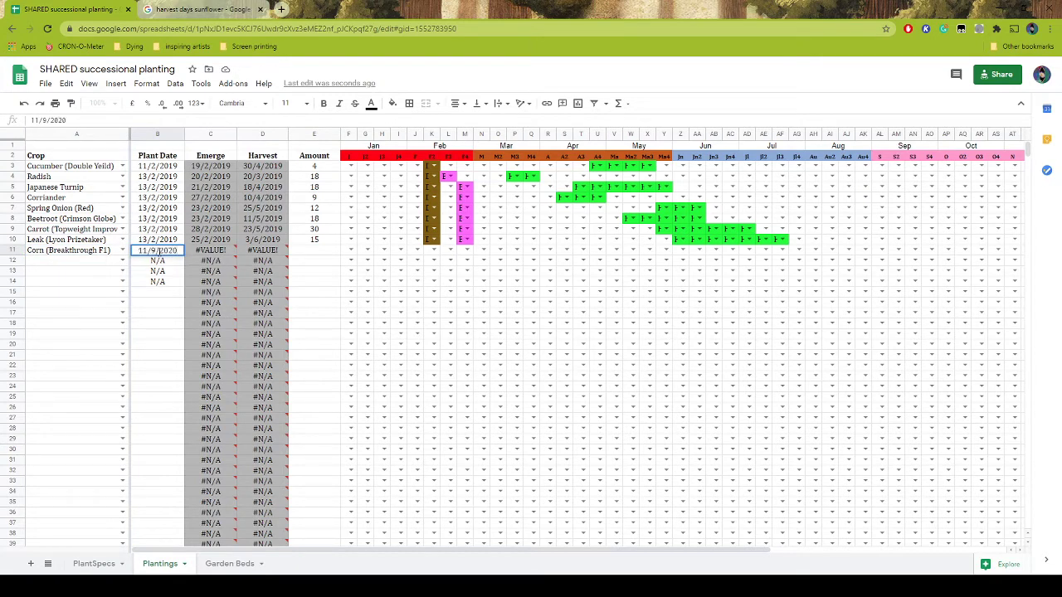
{"action": "mouse_move", "coordinate": [231, 262]}
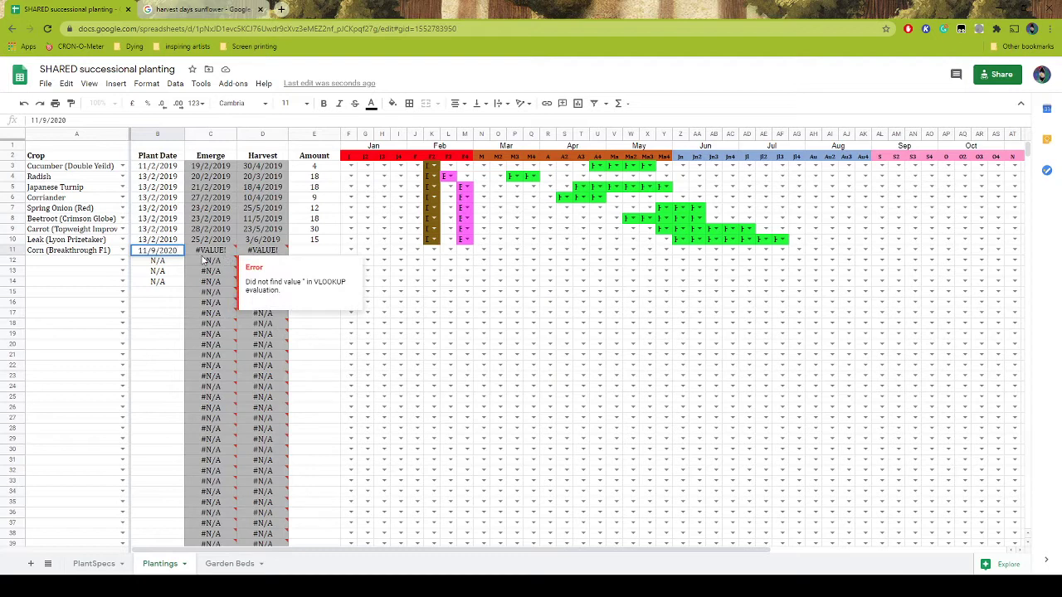
{"action": "mouse_move", "coordinate": [200, 253]}
{"action": "key", "text": "Return"}
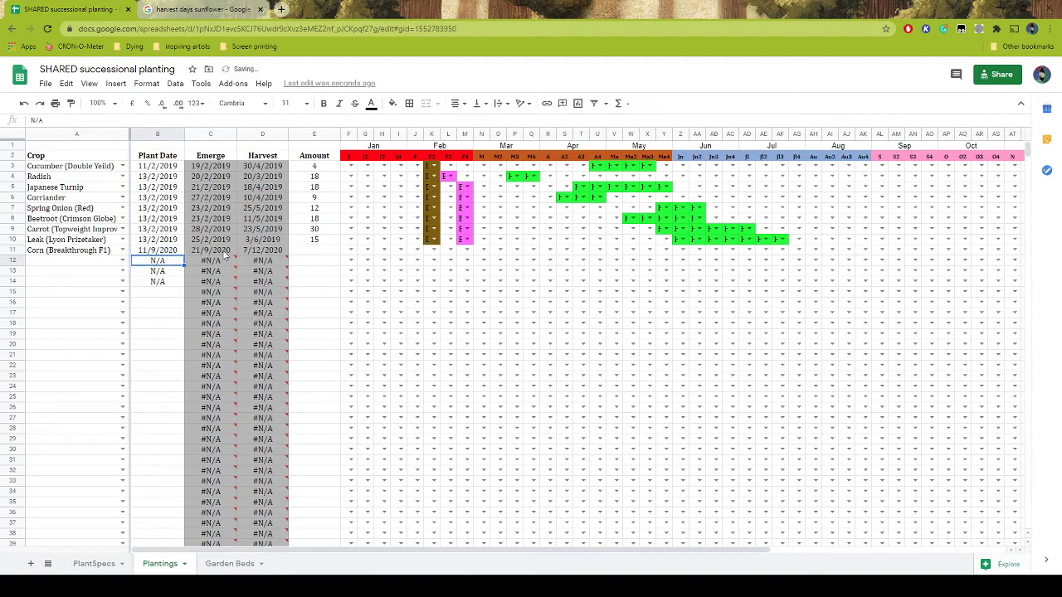
{"action": "left_click", "coordinate": [325, 251]}
{"action": "type", "text": "25"}
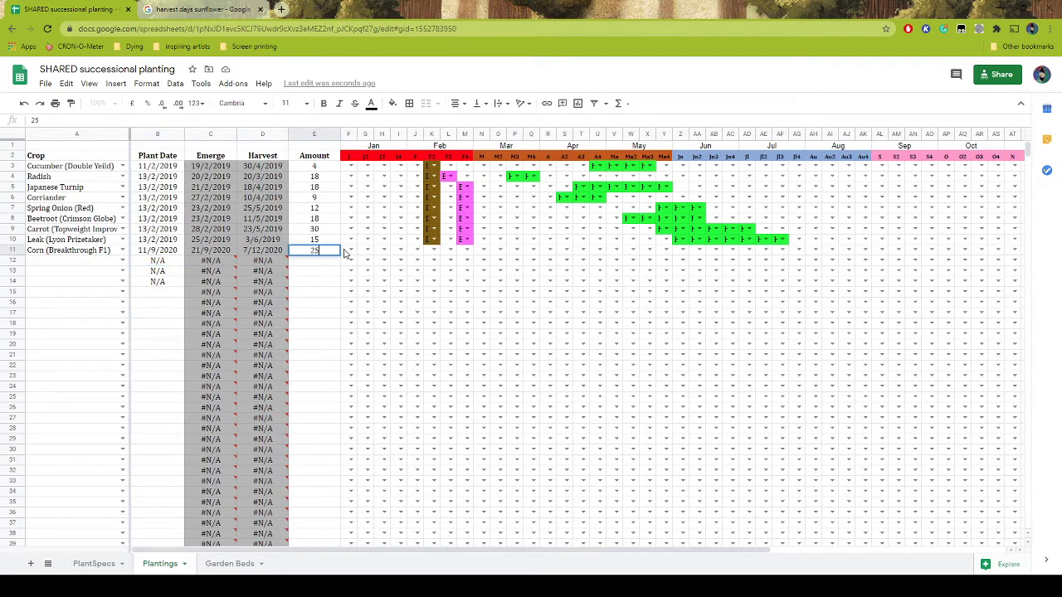
Mark the corn row with D in the September S2 week and E in the S4 week
{"action": "left_click", "coordinate": [897, 135]}
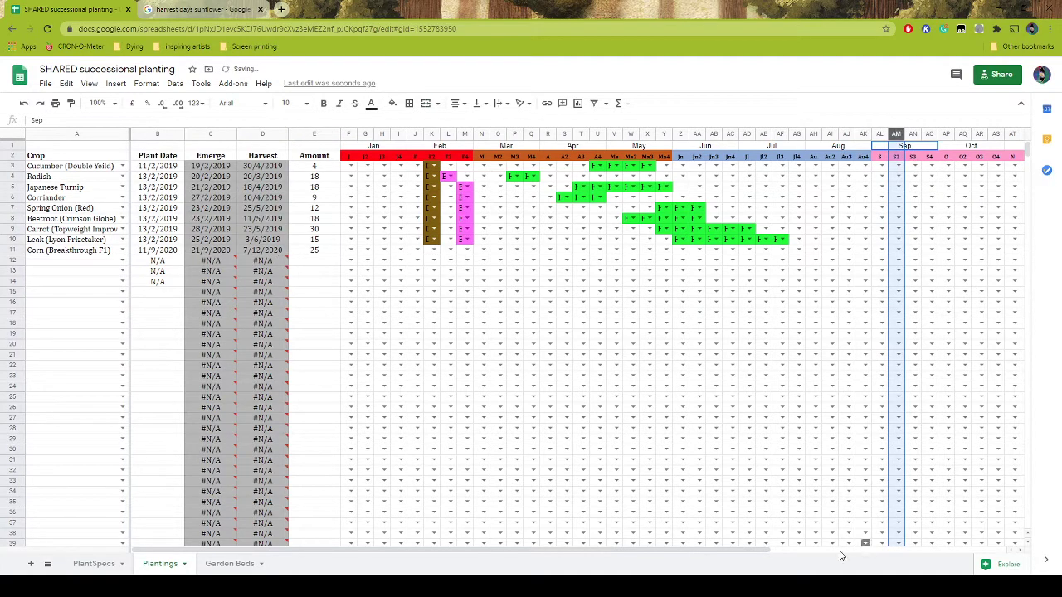
{"action": "mouse_move", "coordinate": [1028, 159]}
{"action": "left_mouse_down"}
{"action": "mouse_move", "coordinate": [1027, 170]}
{"action": "mouse_move", "coordinate": [1027, 157]}
{"action": "left_mouse_up"}
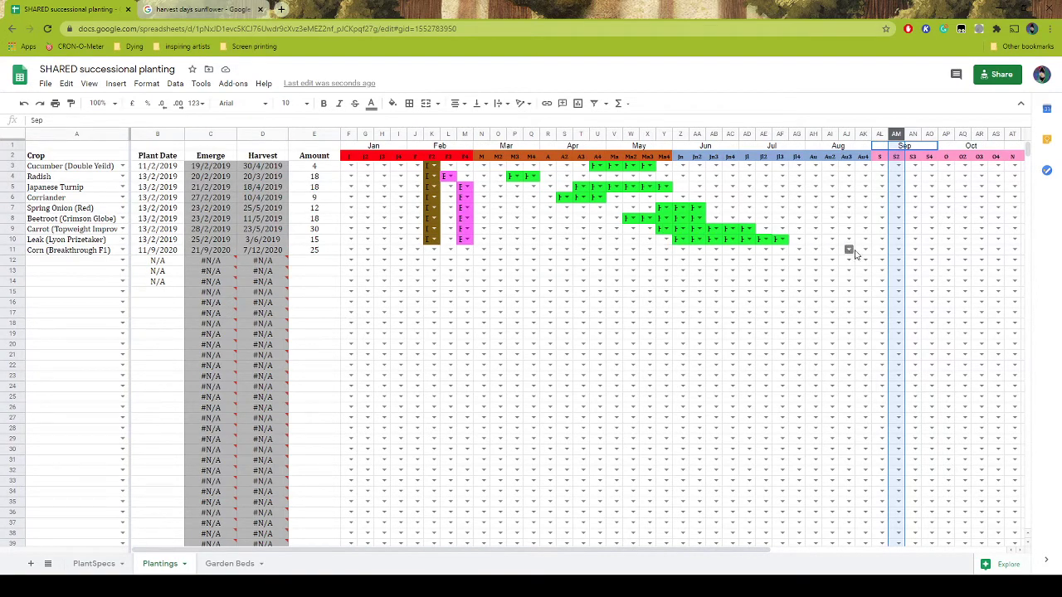
{"action": "left_click", "coordinate": [898, 251]}
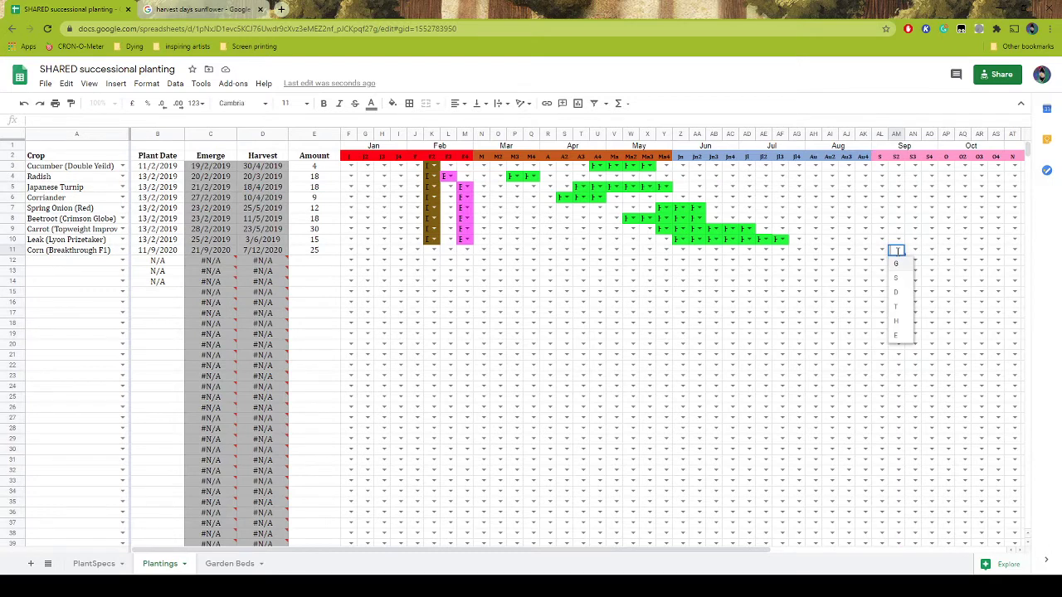
{"action": "left_click", "coordinate": [900, 293]}
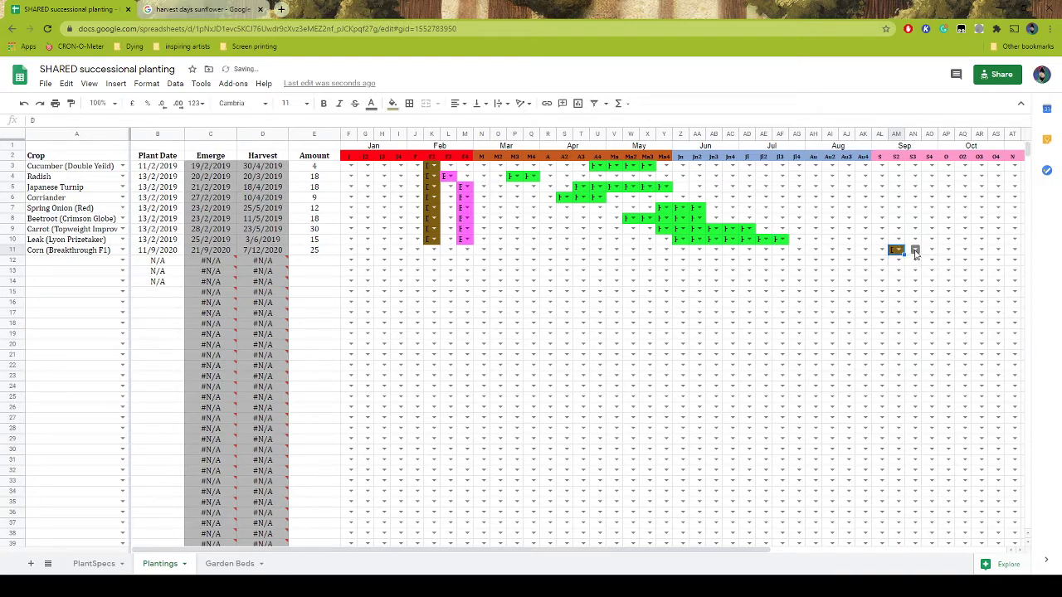
{"action": "left_click", "coordinate": [914, 250]}
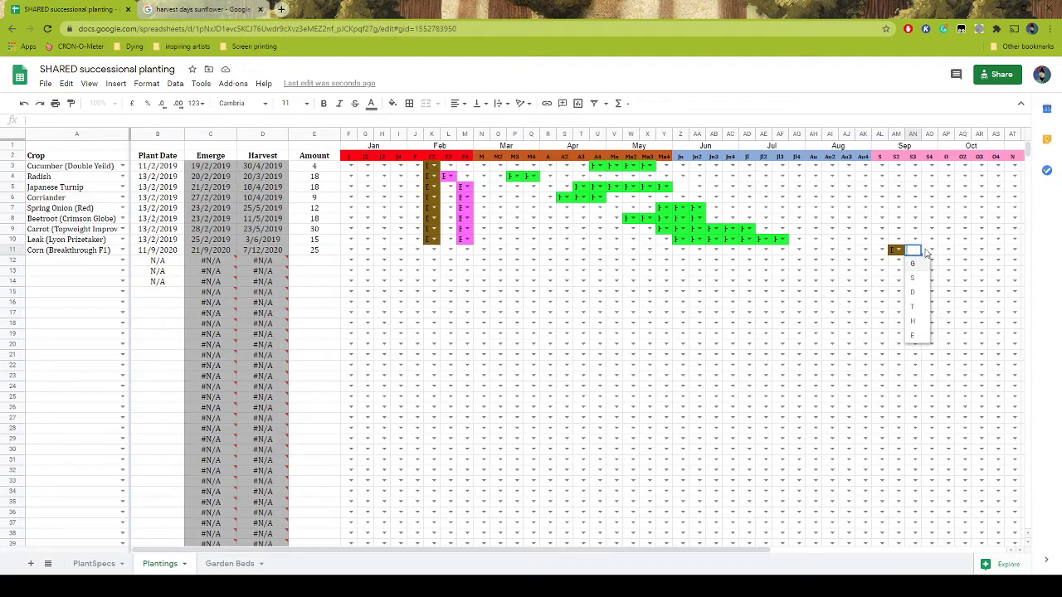
{"action": "left_click", "coordinate": [930, 250]}
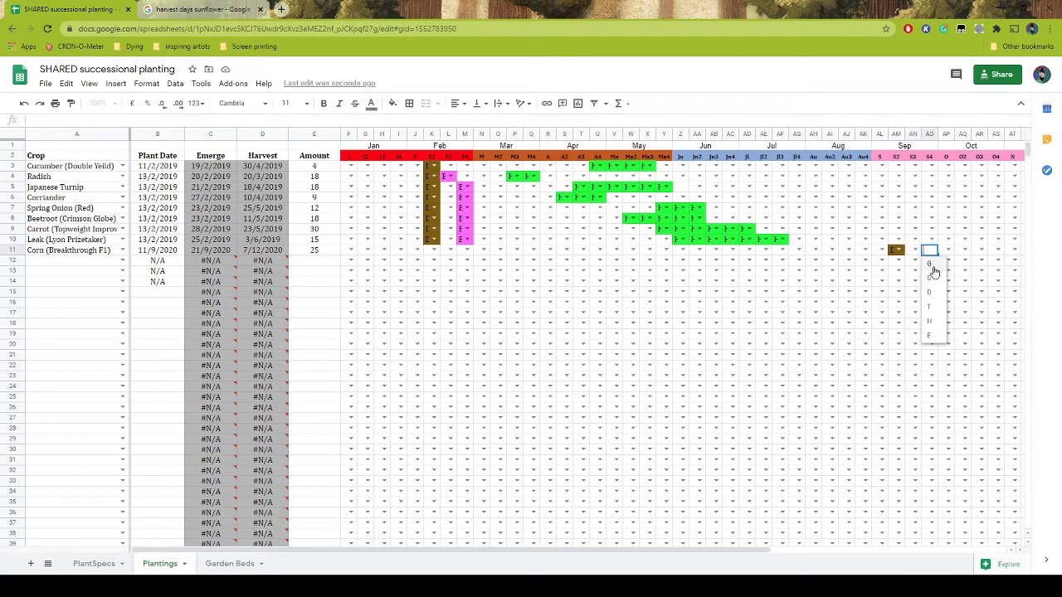
{"action": "left_click", "coordinate": [929, 335]}
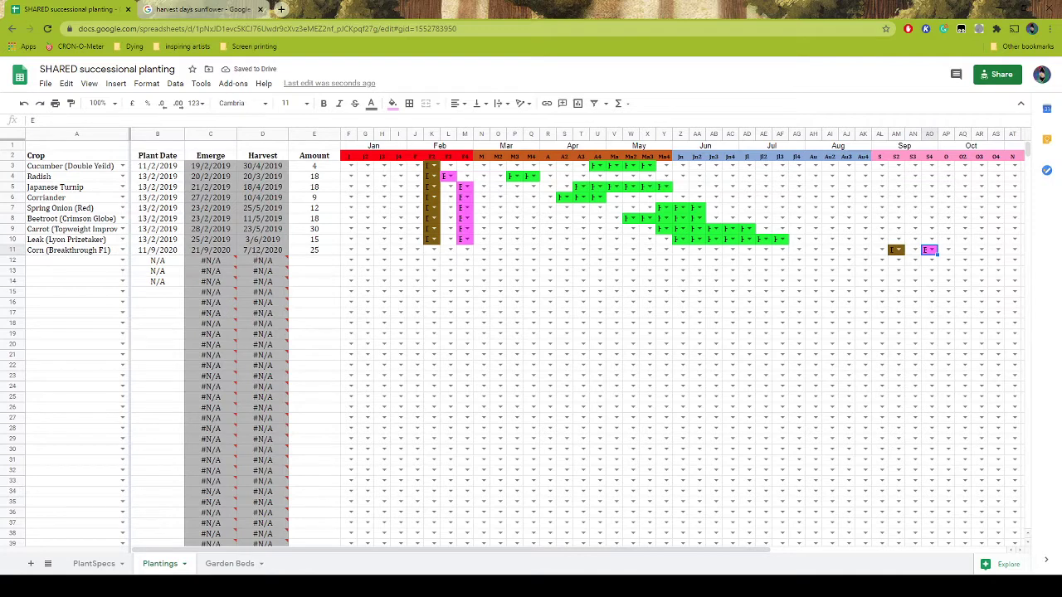
Mark the first two December weeks of the corn row with H for harvest
{"action": "left_click_drag", "start_coordinate": [702, 550], "coordinate": [948, 545]}
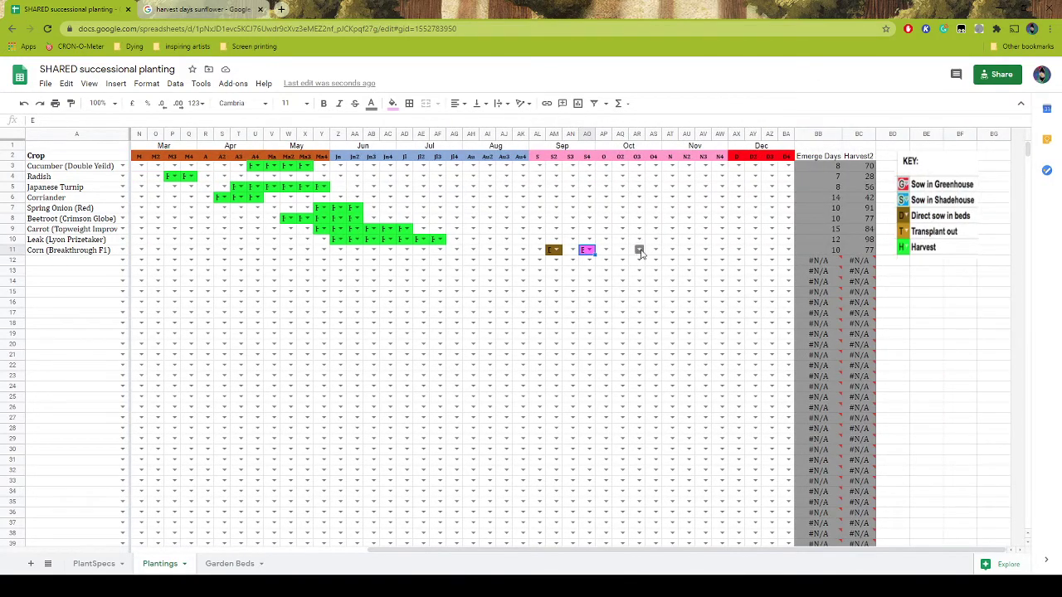
{"action": "left_click", "coordinate": [738, 249]}
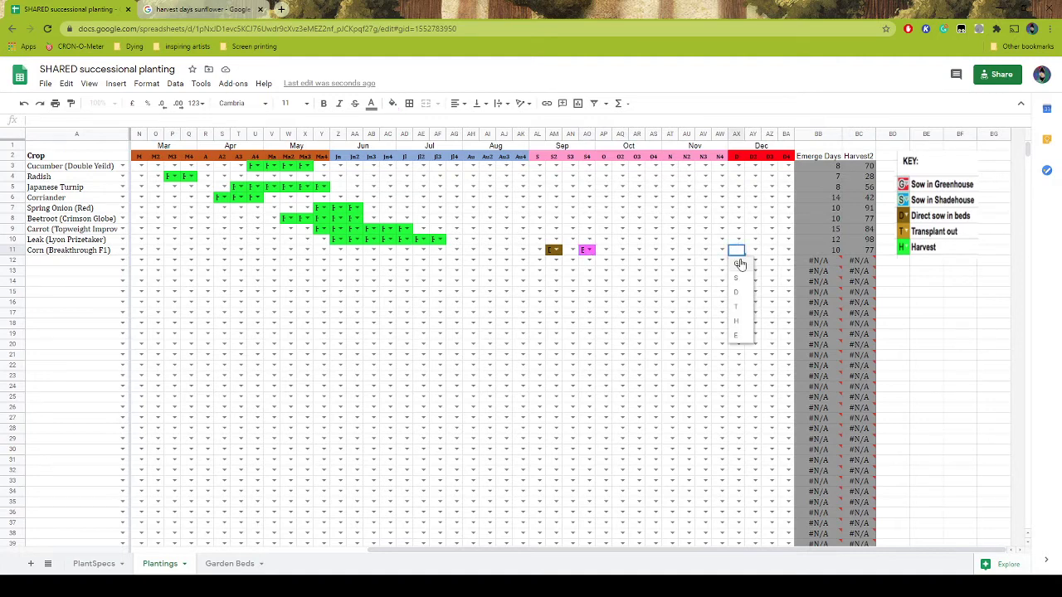
{"action": "left_click", "coordinate": [752, 291]}
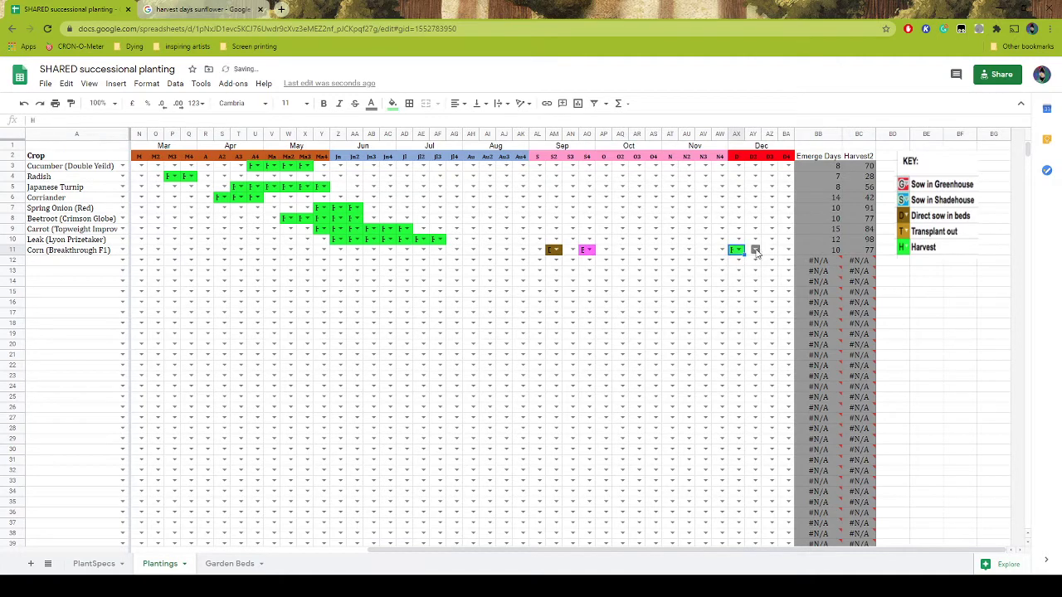
{"action": "left_click", "coordinate": [755, 251]}
{"action": "left_click", "coordinate": [754, 323]}
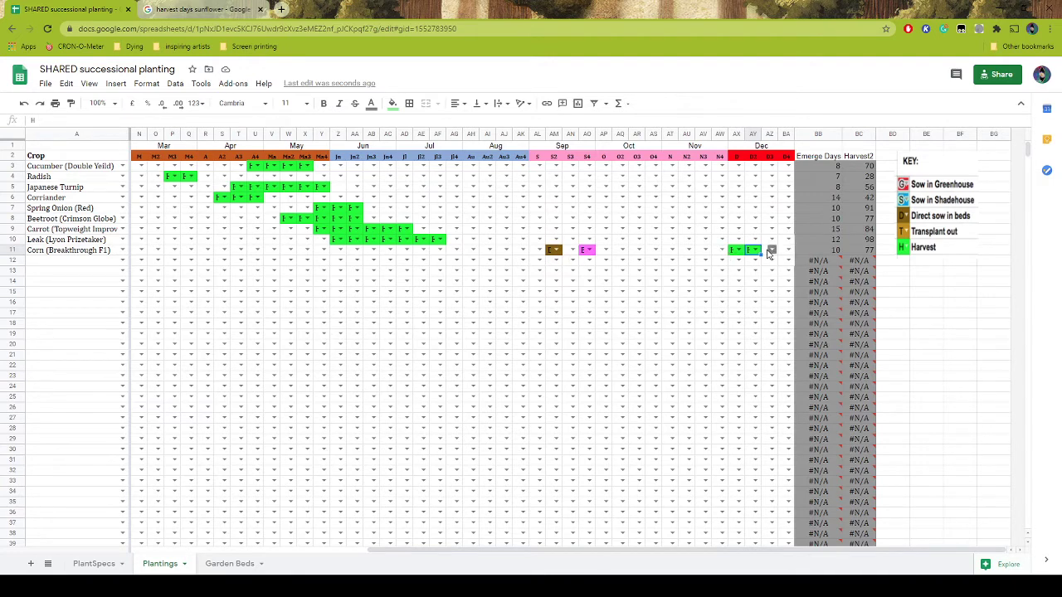
In row 12, mark the September S4 week with D and the first October week with E
{"action": "left_click", "coordinate": [590, 261]}
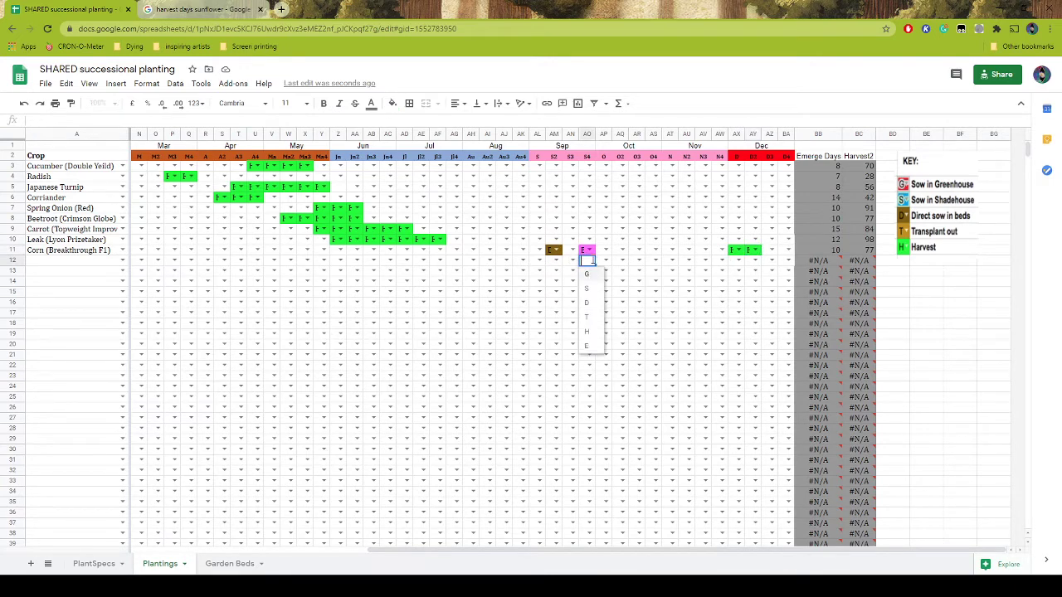
{"action": "left_click", "coordinate": [586, 302]}
{"action": "left_click", "coordinate": [605, 261]}
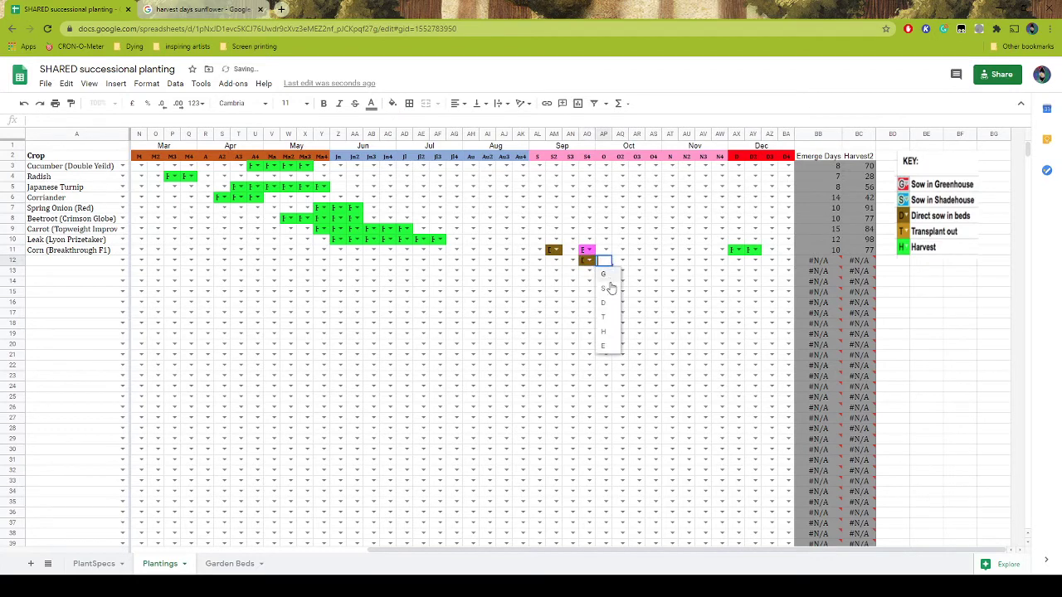
{"action": "left_click", "coordinate": [605, 346]}
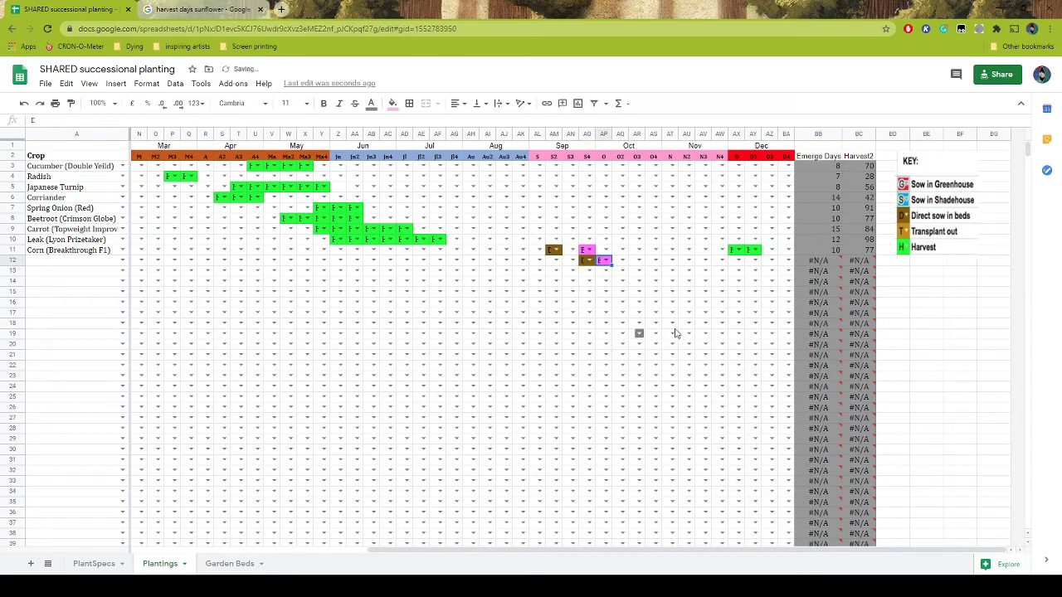
Mark the third and fourth December weeks of row 12 with H for harvest
{"action": "left_click", "coordinate": [739, 261]}
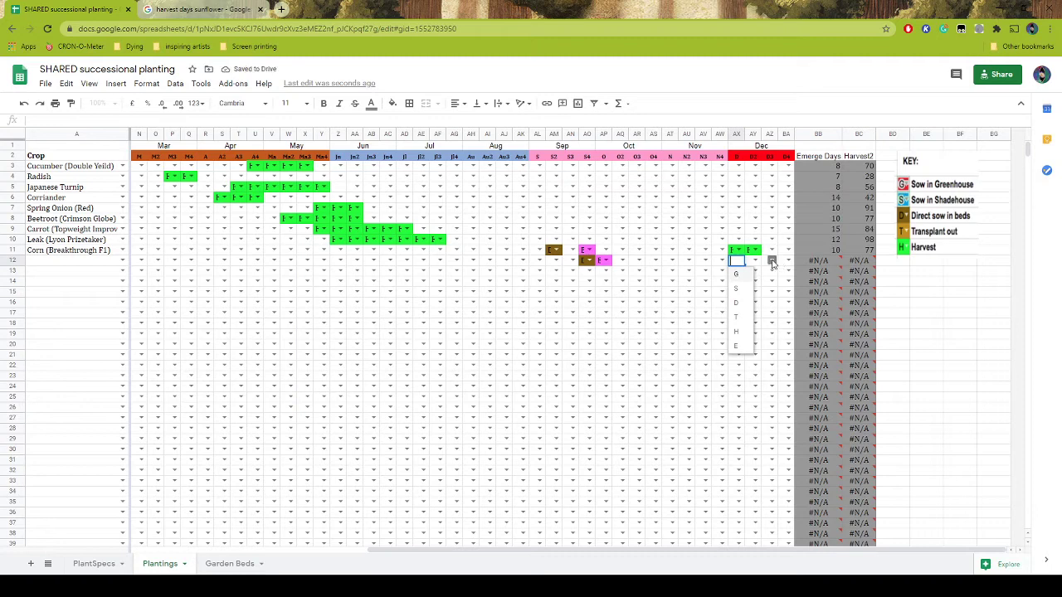
{"action": "left_click", "coordinate": [772, 262]}
{"action": "left_click", "coordinate": [770, 332]}
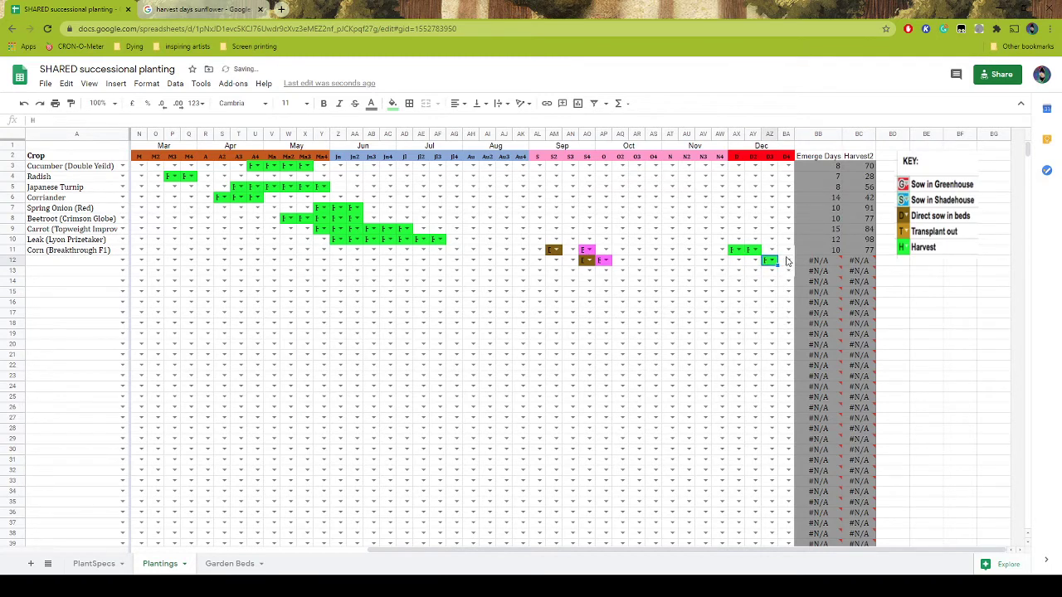
{"action": "left_click", "coordinate": [788, 260]}
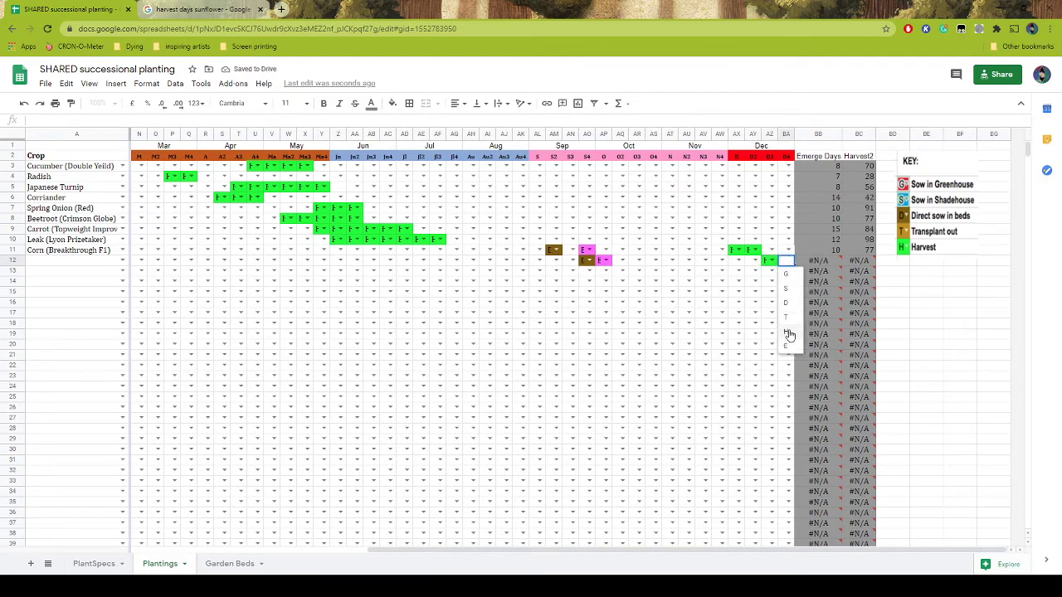
{"action": "left_click", "coordinate": [787, 333]}
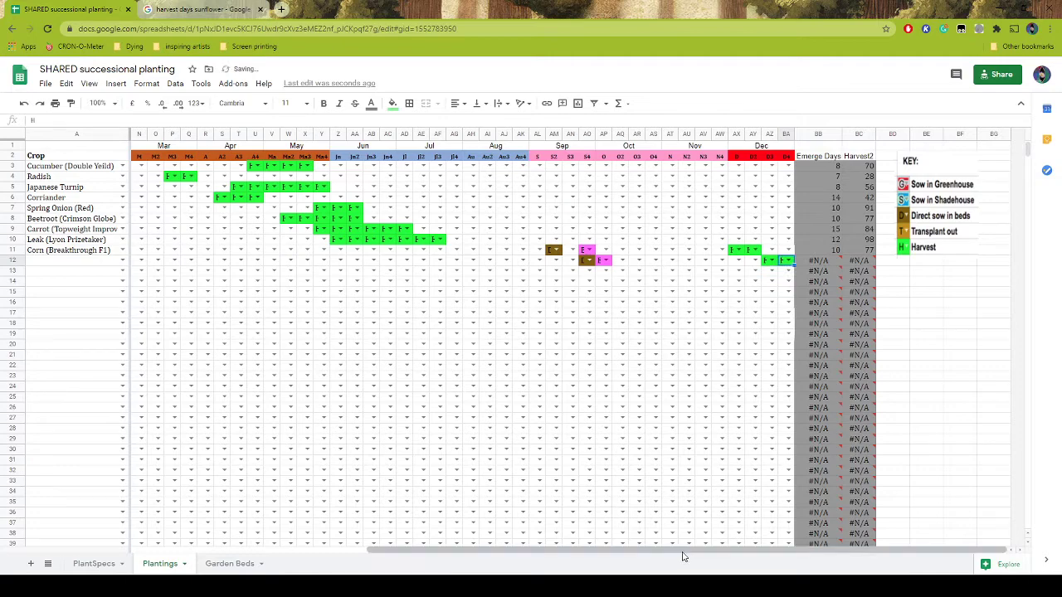
{"action": "left_click_drag", "start_coordinate": [682, 557], "coordinate": [651, 542]}
{"action": "left_click_drag", "start_coordinate": [652, 549], "coordinate": [444, 551]}
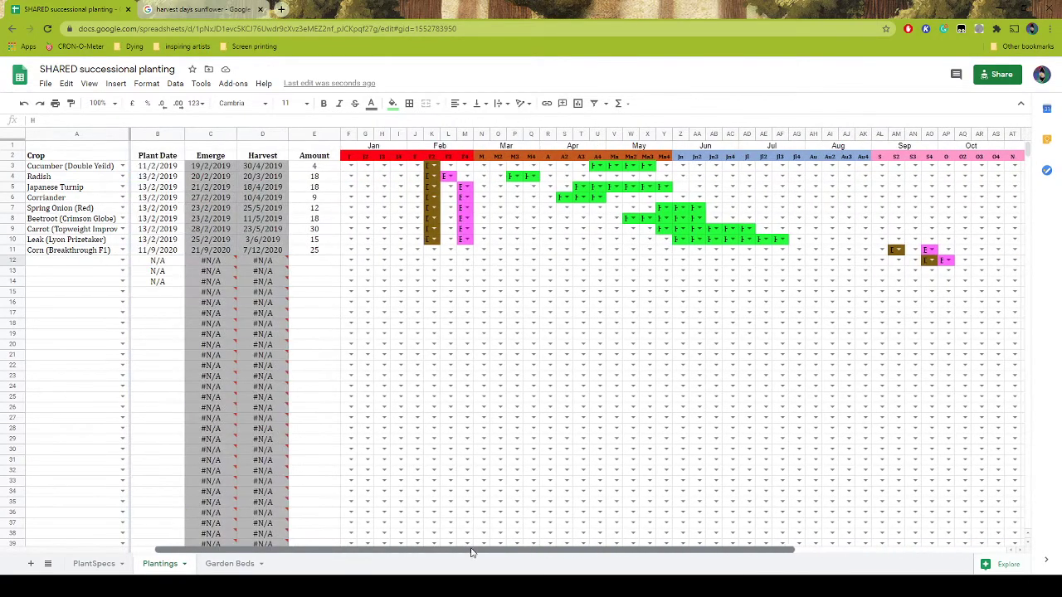
Choose Corn (Breakthrough F1) as the crop in row 12
{"action": "left_click", "coordinate": [78, 262]}
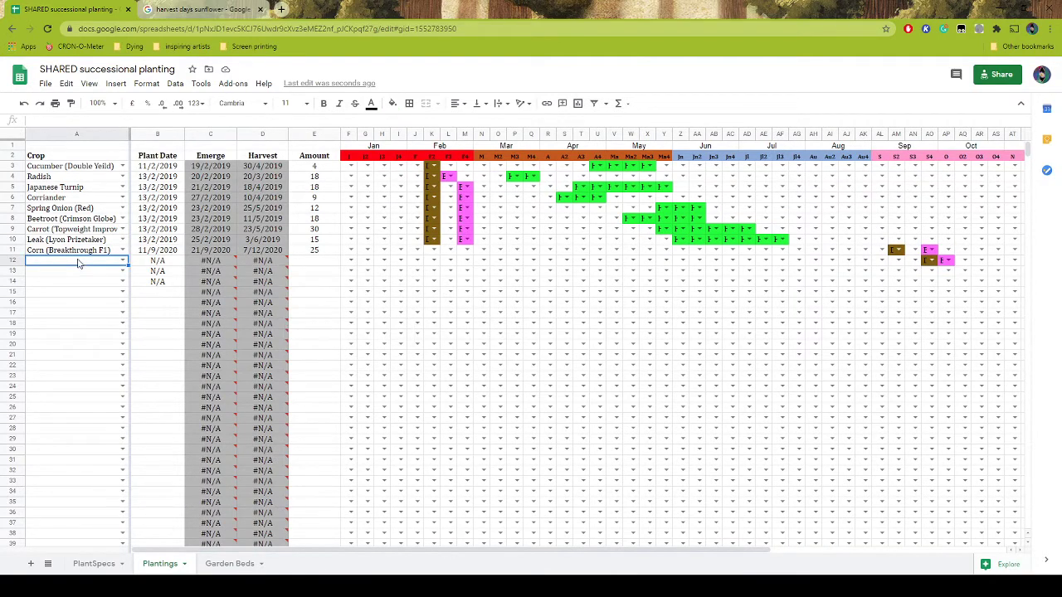
{"action": "left_click", "coordinate": [123, 262]}
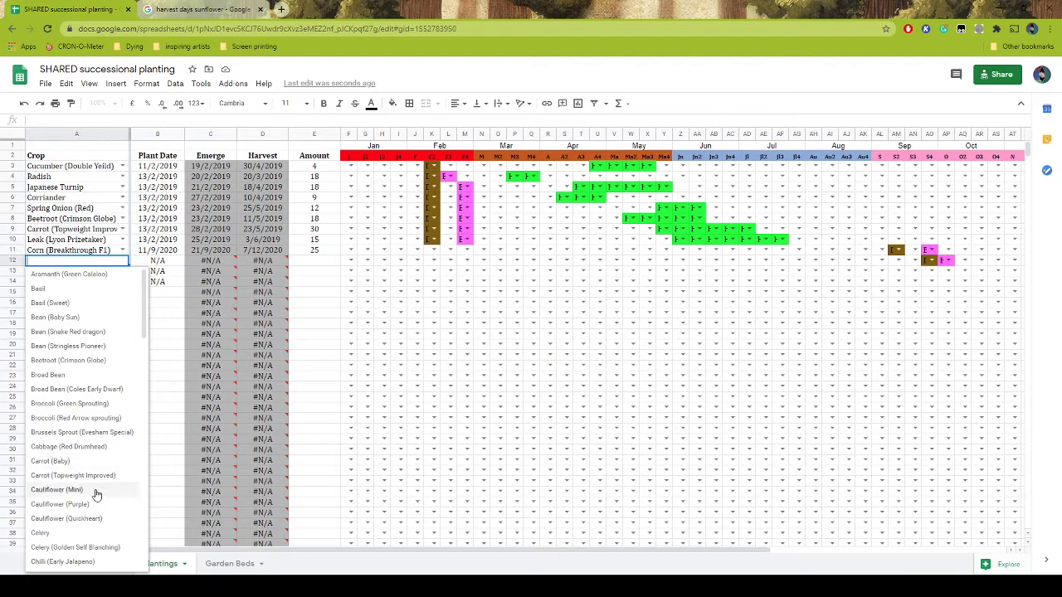
{"action": "scroll", "coordinate": [78, 531], "scroll_direction": "down", "scroll_amount": 5}
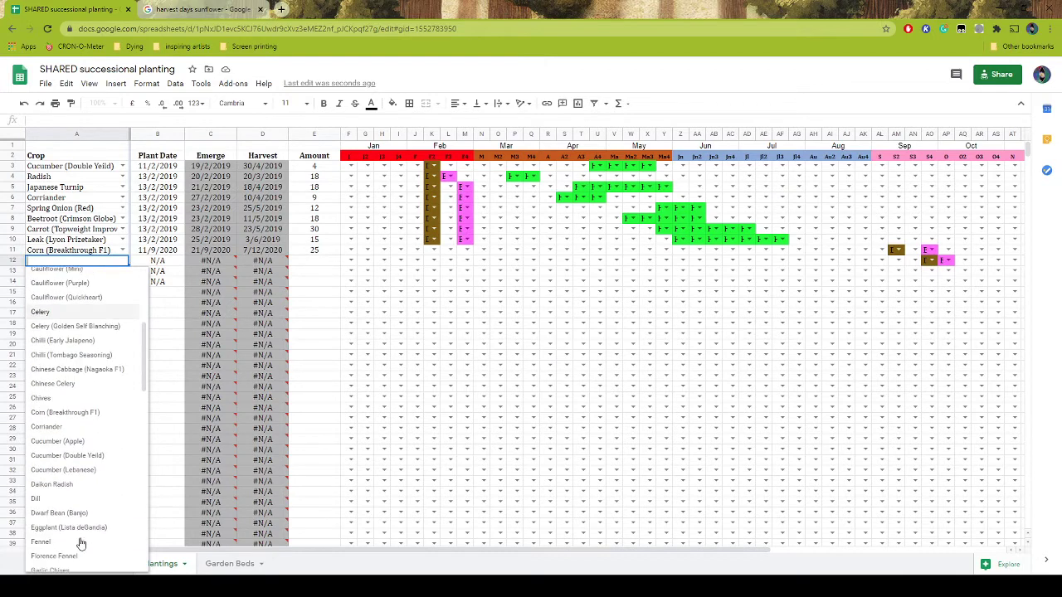
{"action": "left_click", "coordinate": [63, 414]}
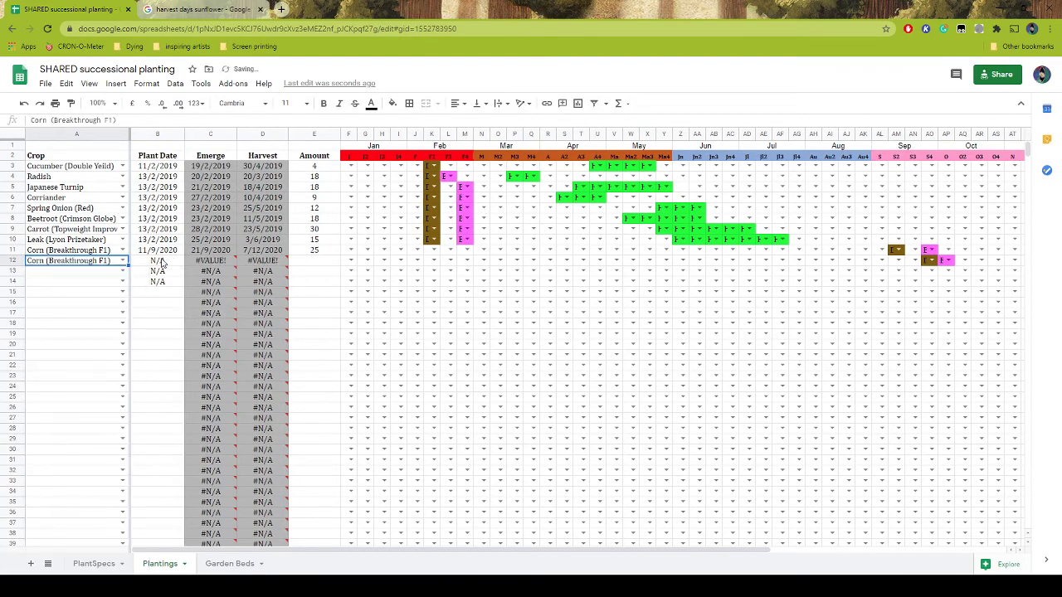
Set the plant date of the row 12 corn to 18/9/2020 and its amount to 25
{"action": "left_click", "coordinate": [162, 262]}
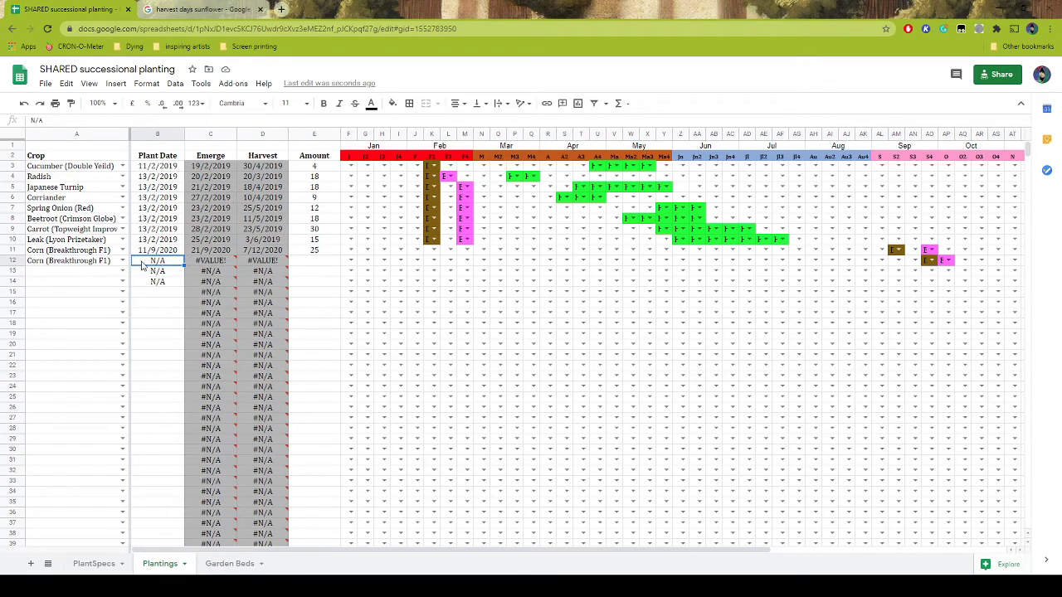
{"action": "type", "text": "18/9/2020"}
{"action": "key", "text": "Return"}
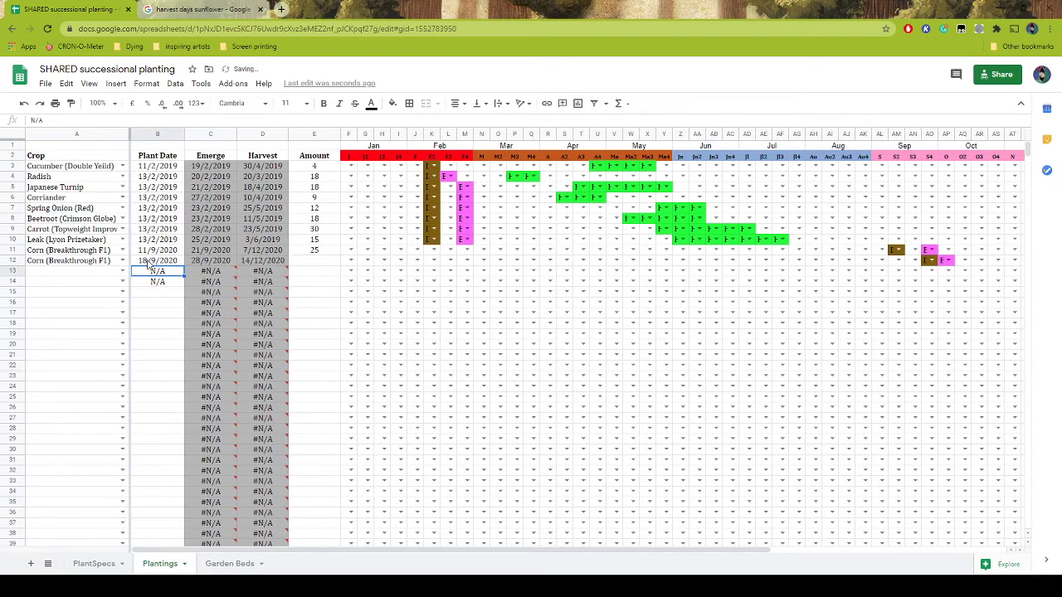
{"action": "left_click", "coordinate": [299, 262]}
{"action": "type", "text": "25"}
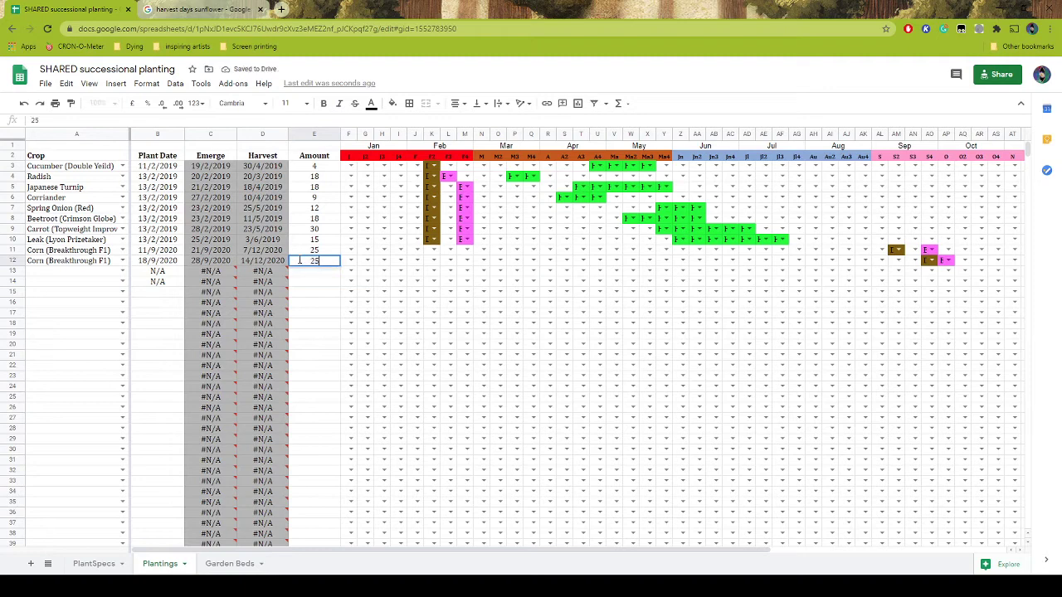
{"action": "key", "text": "Return"}
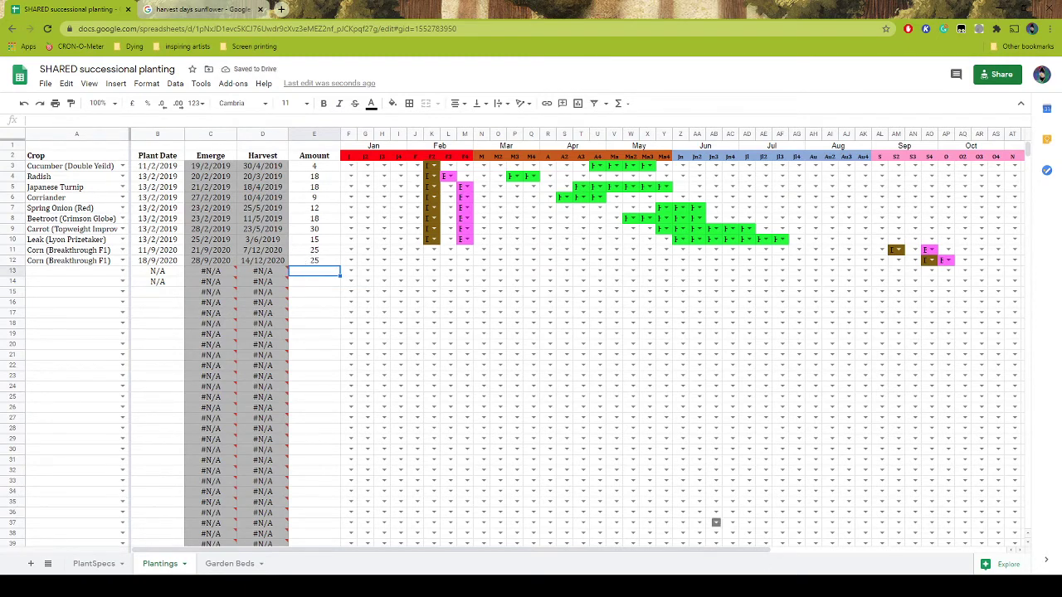
{"action": "left_click_drag", "start_coordinate": [652, 552], "coordinate": [842, 546]}
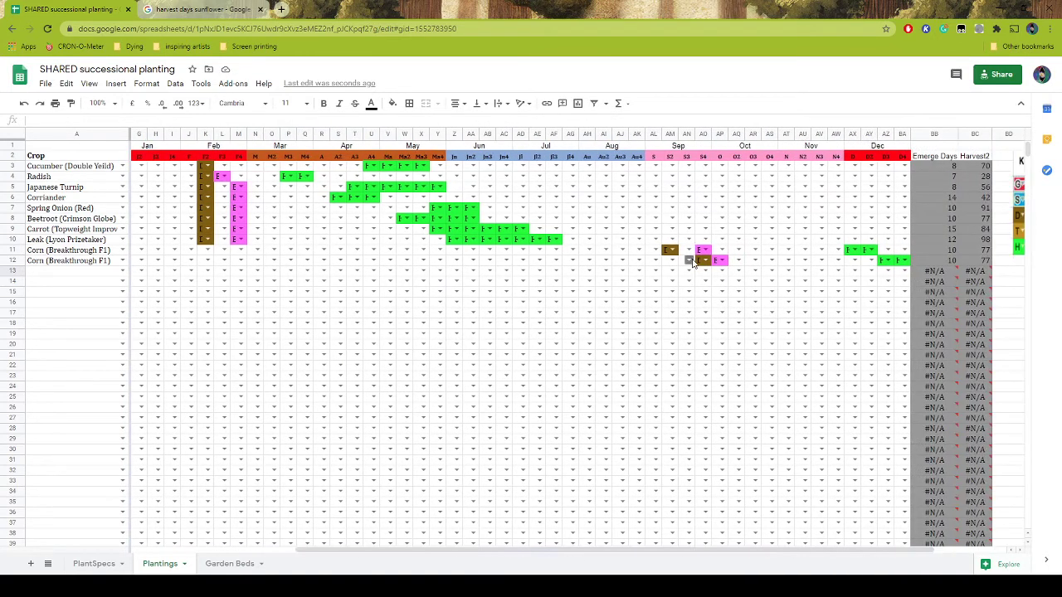
{"action": "left_click_drag", "start_coordinate": [693, 264], "coordinate": [778, 556]}
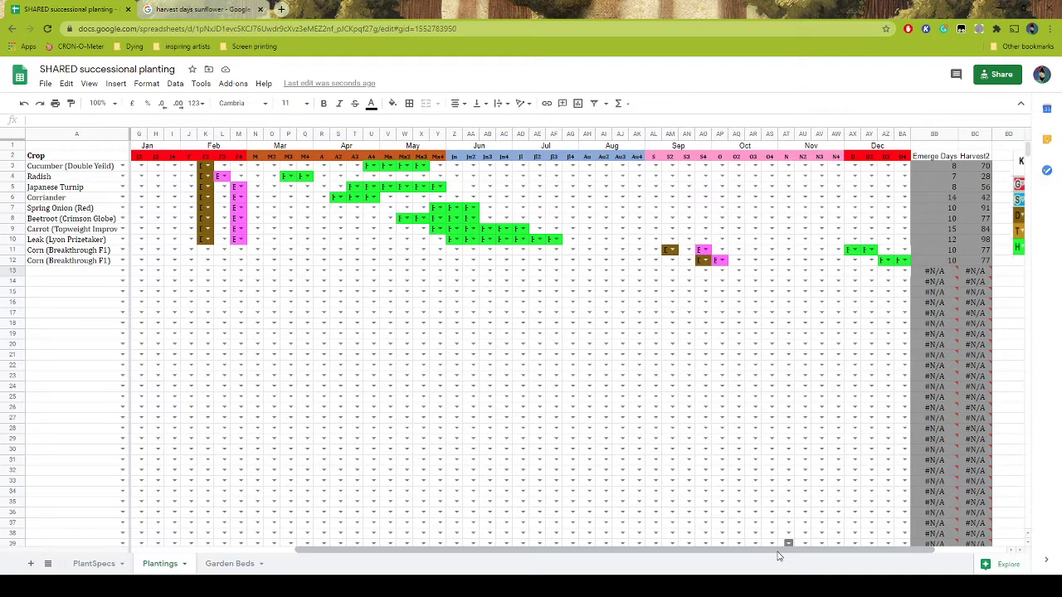
{"action": "left_click_drag", "start_coordinate": [778, 556], "coordinate": [595, 550]}
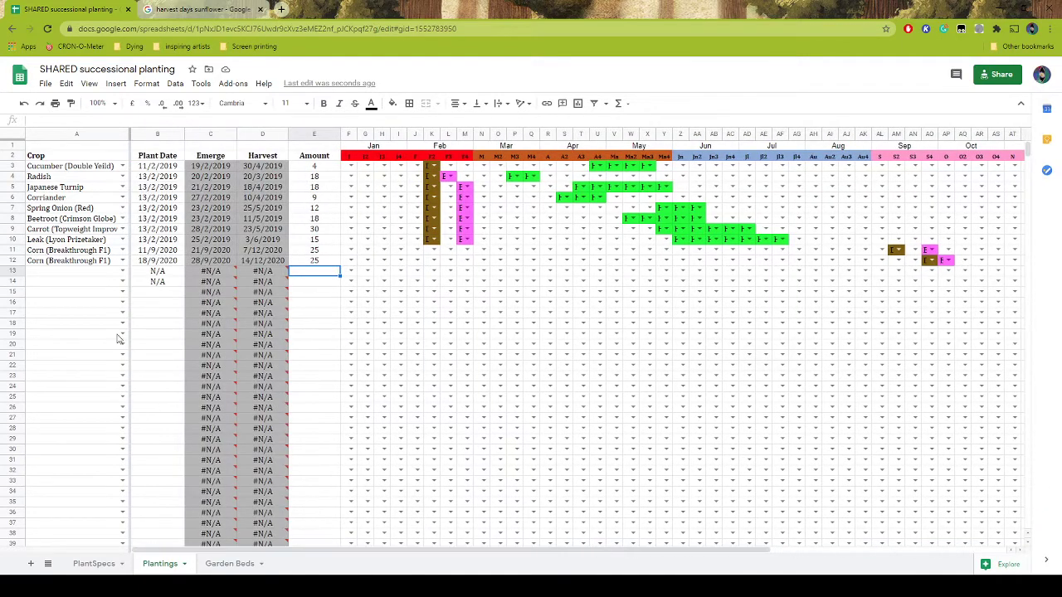
Choose Beetroot (Crimson Globe) as the crop in row 13
{"action": "left_click", "coordinate": [99, 277]}
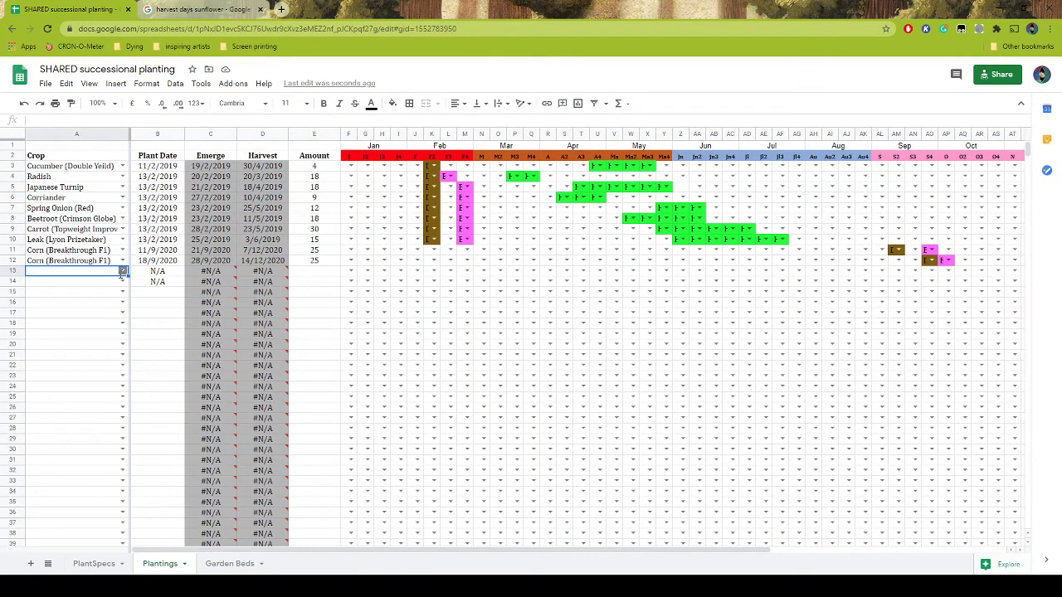
{"action": "left_click", "coordinate": [122, 272]}
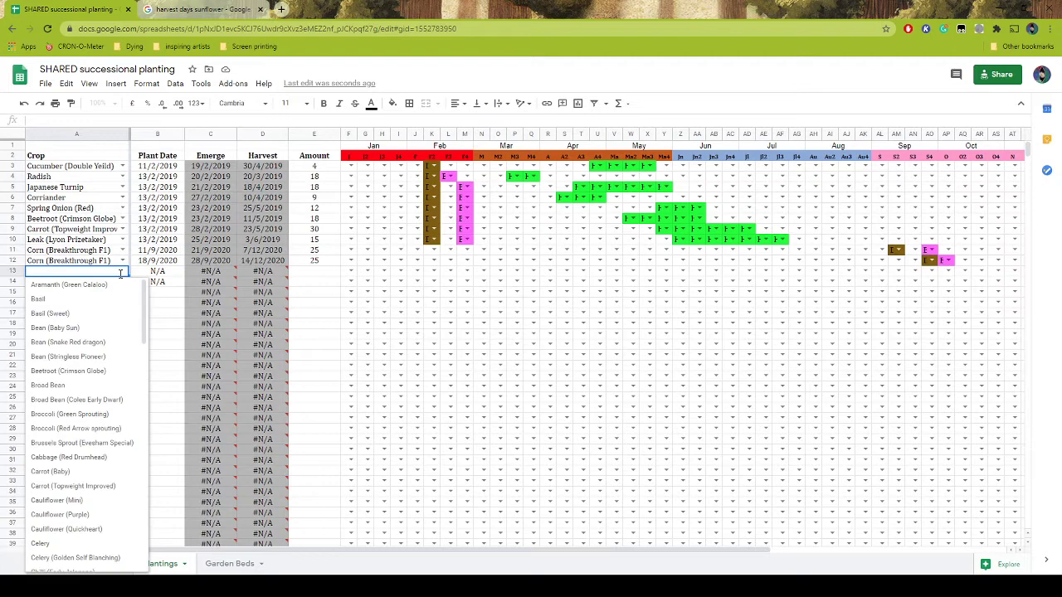
{"action": "left_click", "coordinate": [107, 370]}
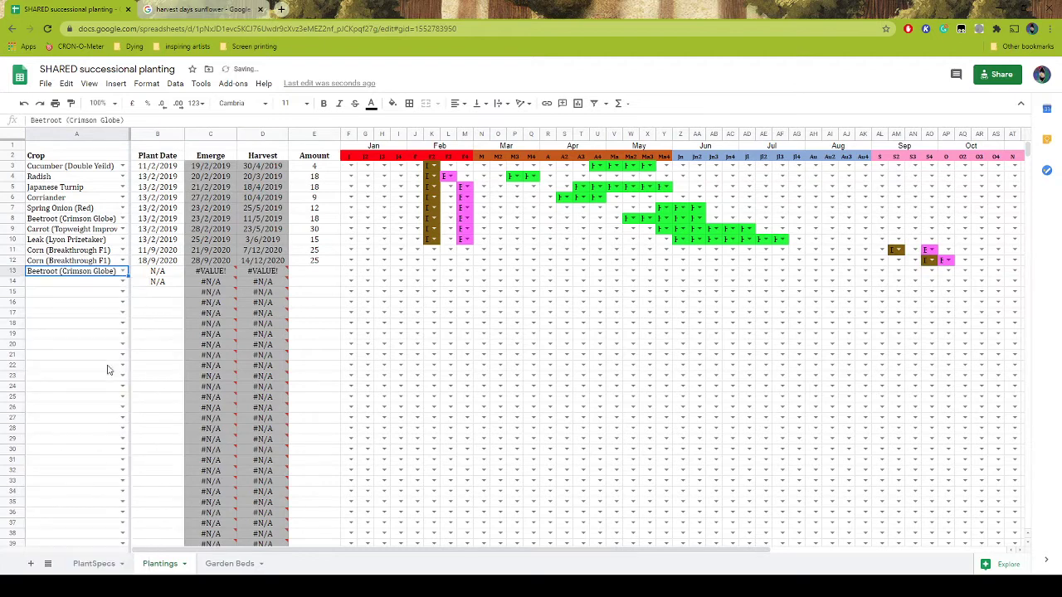
Set the plant date of the row 13 beetroot to 11/9/2020 and its amount to 30
{"action": "left_click", "coordinate": [165, 275]}
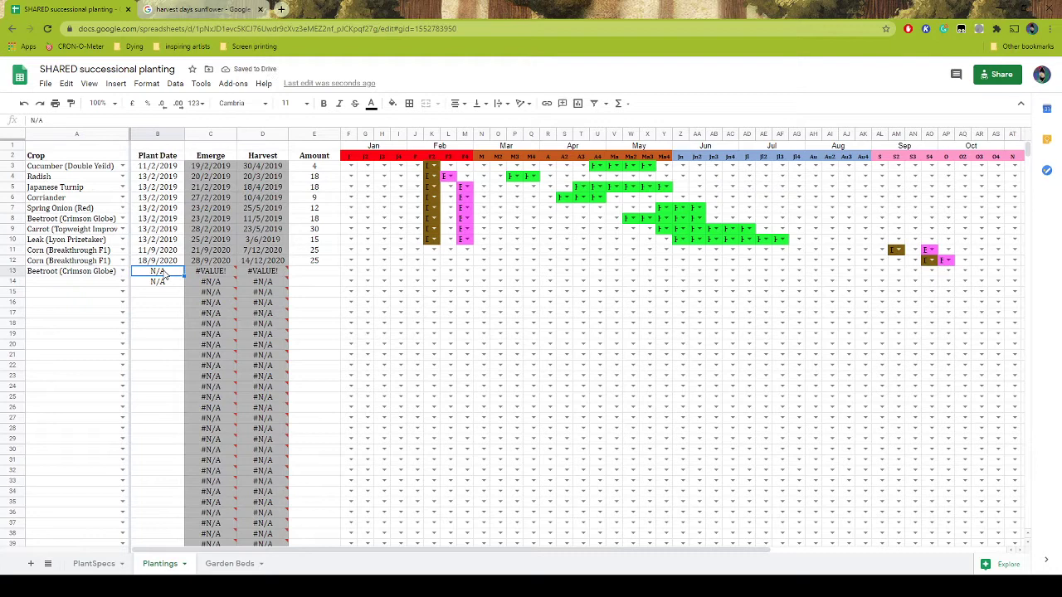
{"action": "type", "text": "11/9/2020"}
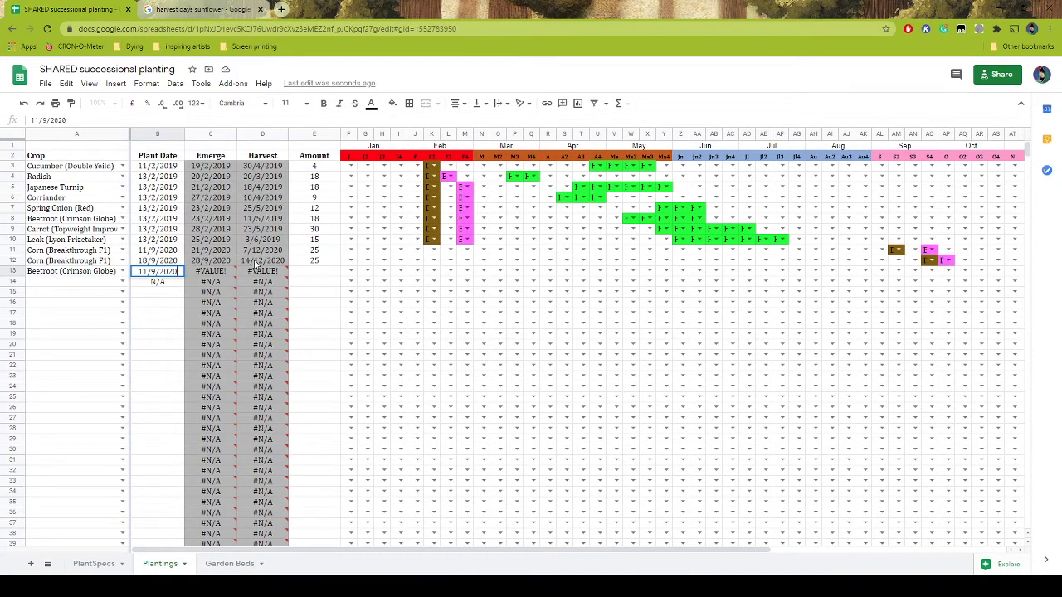
{"action": "key", "text": "Return"}
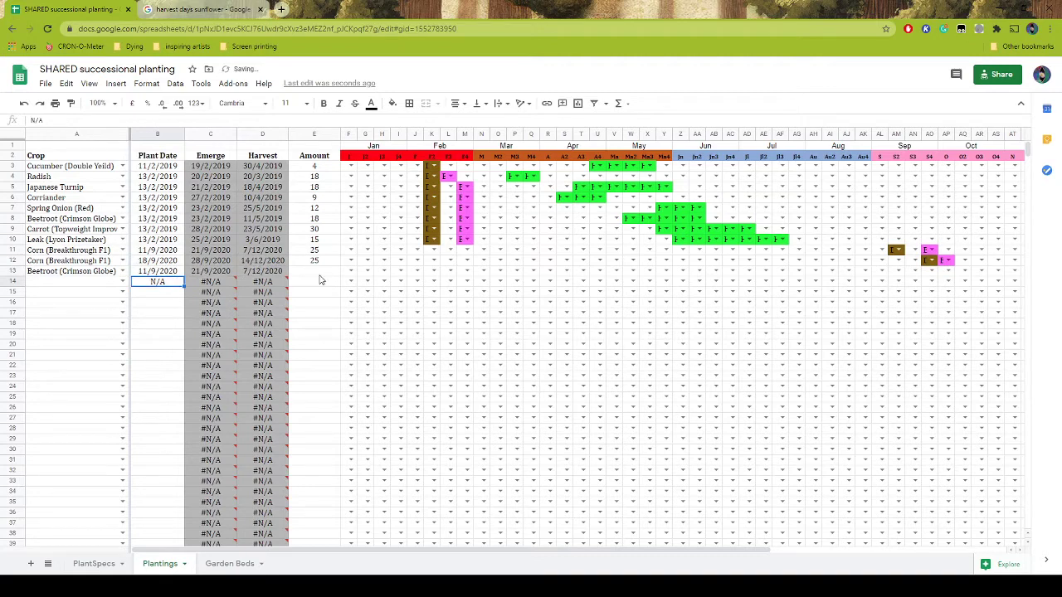
{"action": "left_click", "coordinate": [315, 274]}
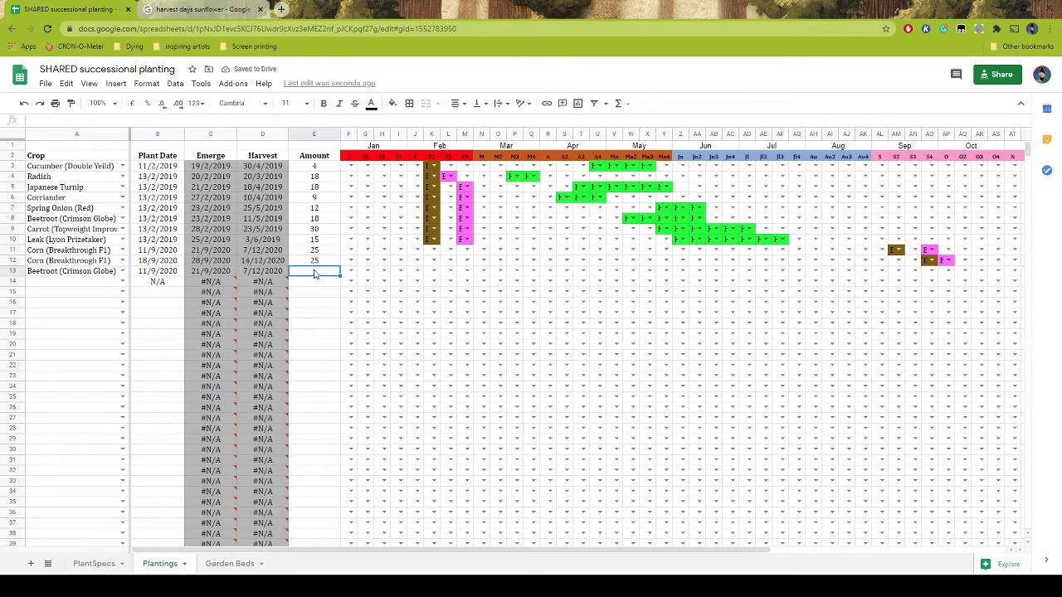
{"action": "type", "text": "10"}
{"action": "key", "text": "BackSpace"}
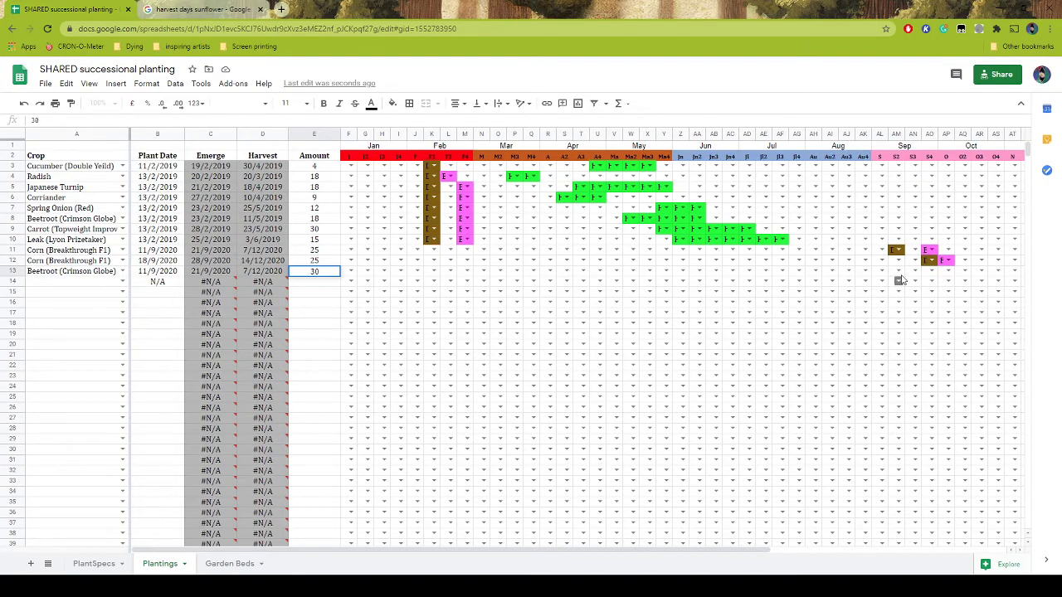
Mark the row 13 beetroot with D in the September S2 week and E in the S4 week
{"action": "left_click", "coordinate": [897, 272]}
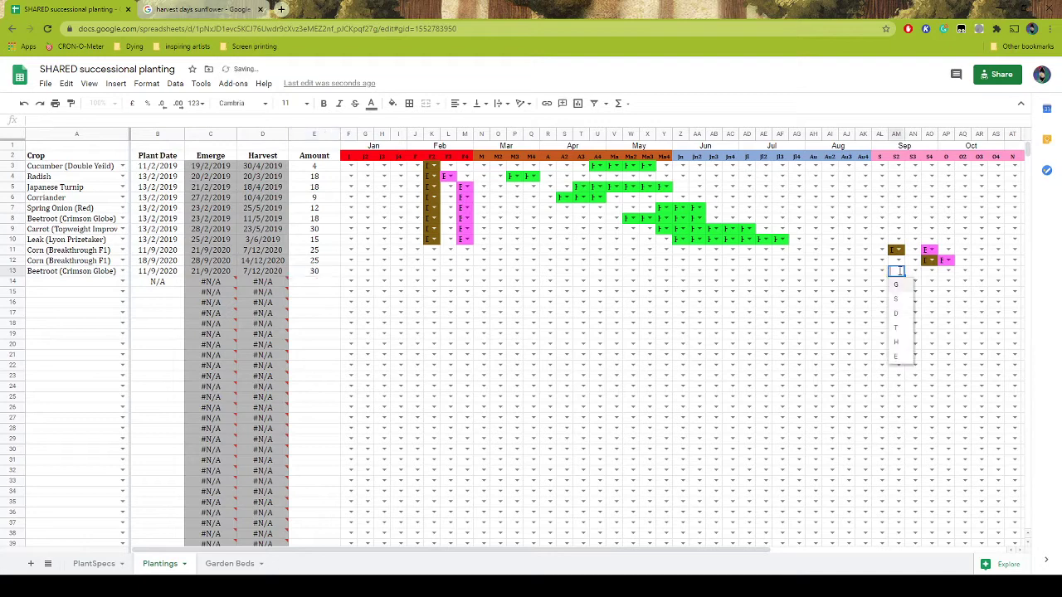
{"action": "left_click", "coordinate": [896, 318]}
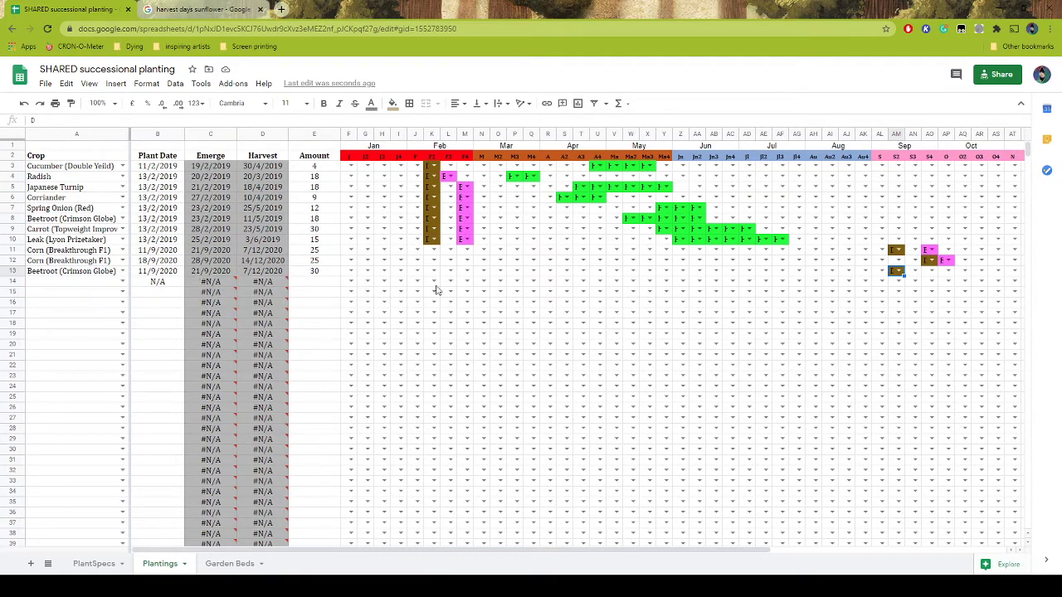
{"action": "left_click", "coordinate": [931, 272]}
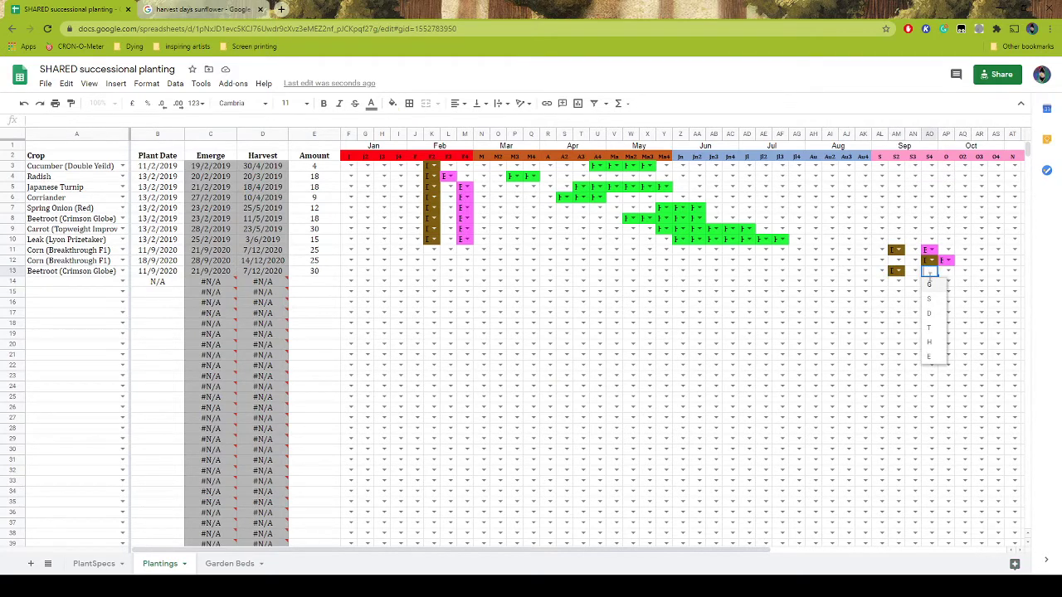
{"action": "left_click", "coordinate": [929, 356]}
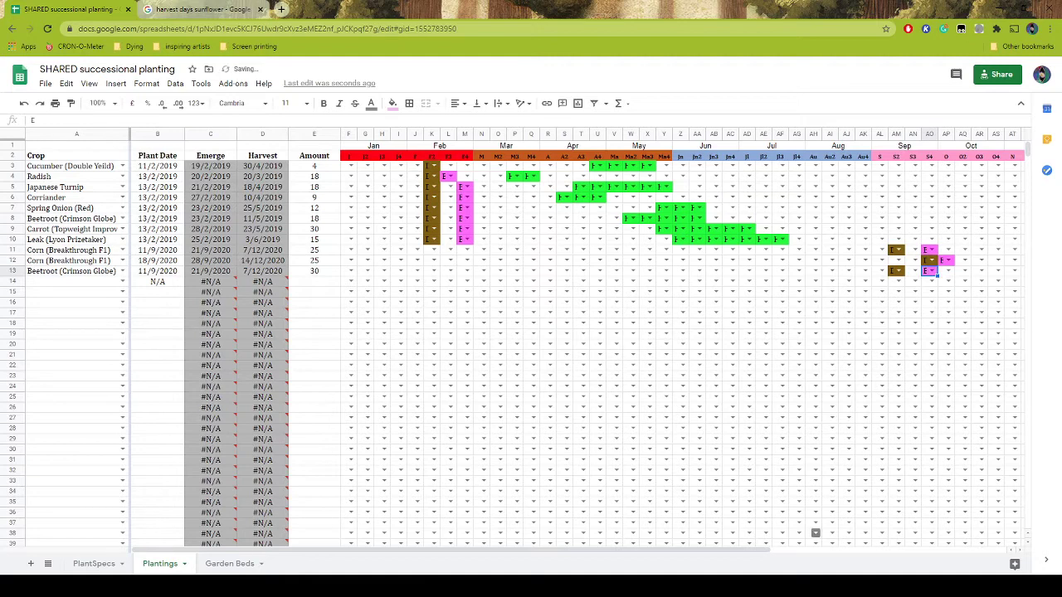
Mark all four December weeks of the row 13 beetroot with H for harvest
{"action": "left_click_drag", "start_coordinate": [614, 549], "coordinate": [808, 544]}
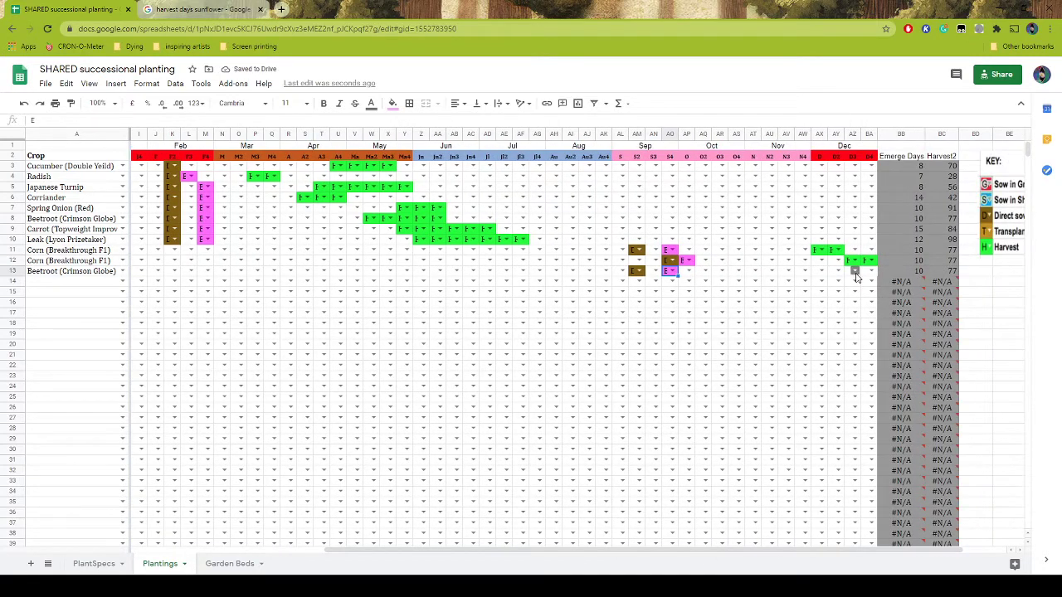
{"action": "left_click_drag", "start_coordinate": [741, 547], "coordinate": [579, 551]}
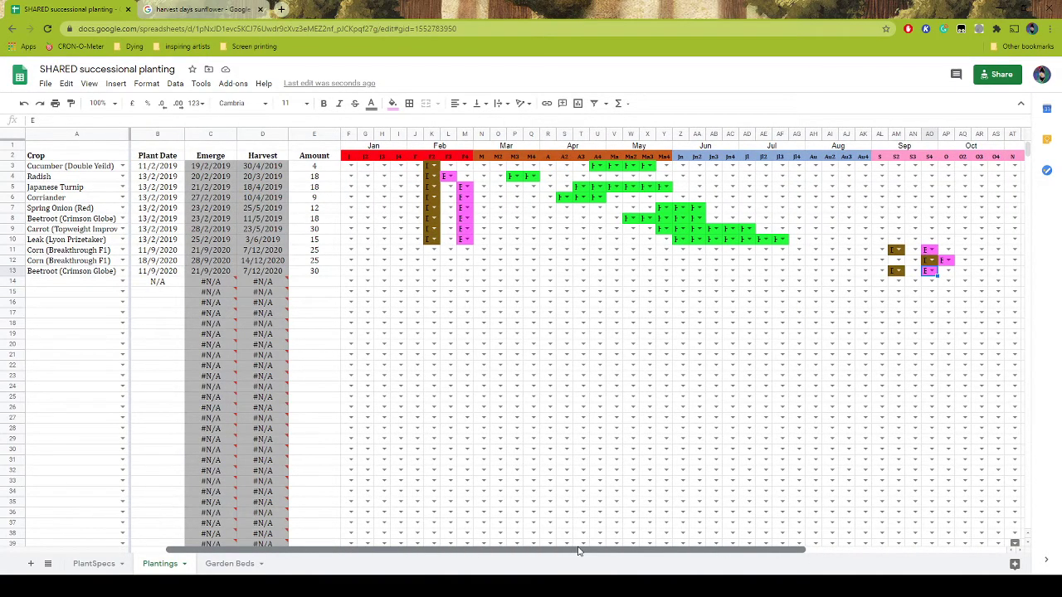
{"action": "left_click_drag", "start_coordinate": [579, 551], "coordinate": [729, 551]}
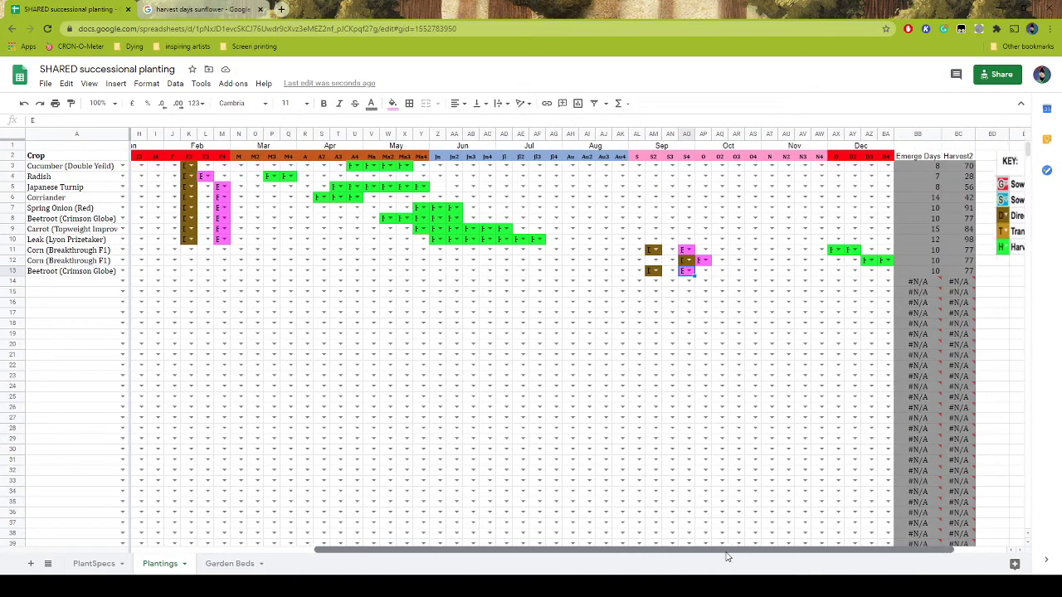
{"action": "left_click", "coordinate": [838, 271]}
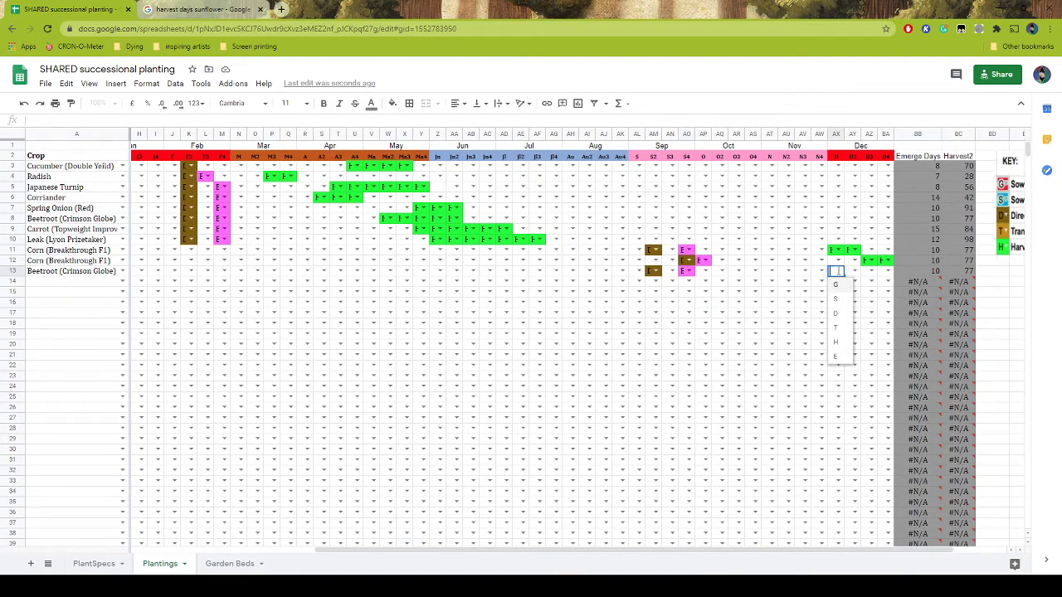
{"action": "left_click", "coordinate": [836, 353]}
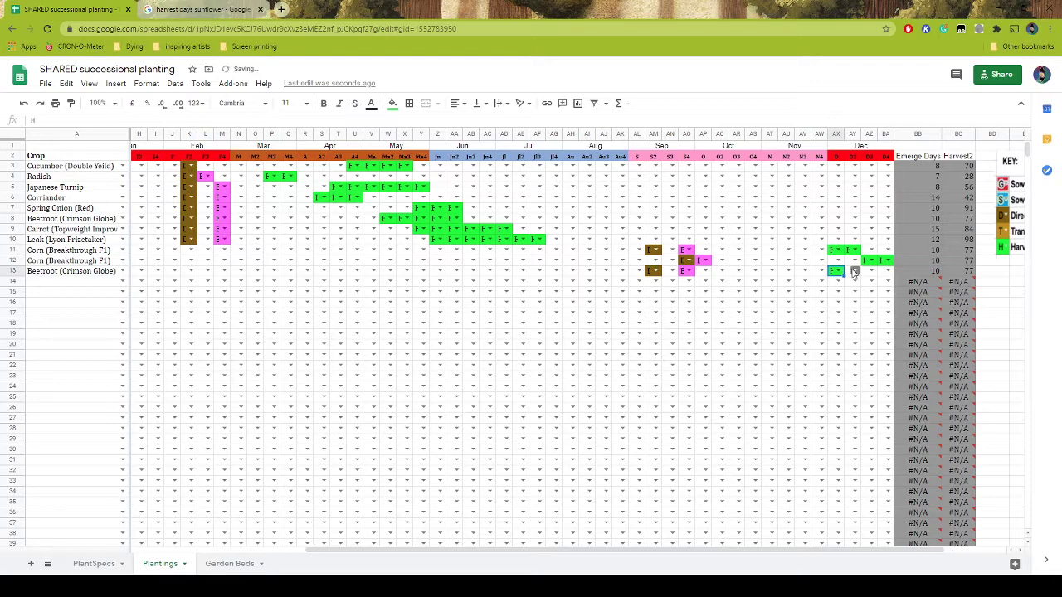
{"action": "left_click", "coordinate": [853, 271]}
{"action": "left_click", "coordinate": [851, 355]}
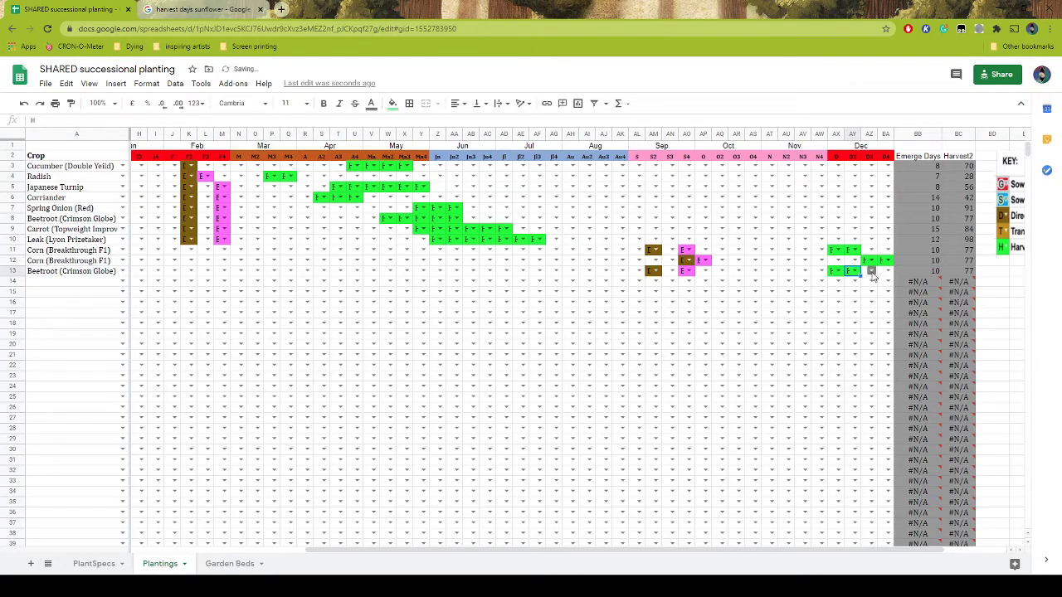
{"action": "left_click", "coordinate": [870, 270]}
{"action": "left_click", "coordinate": [868, 355]}
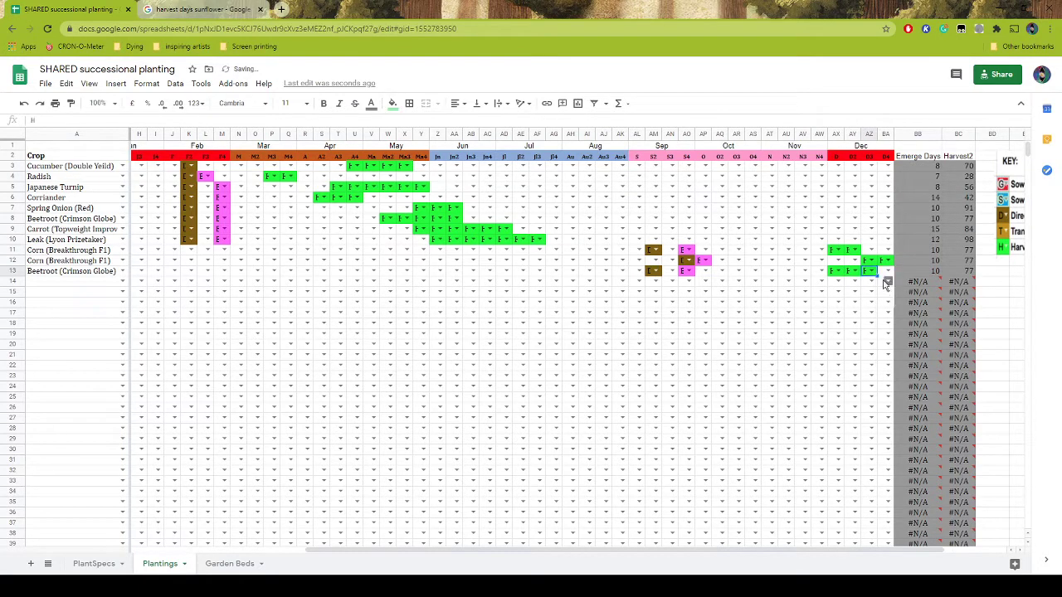
{"action": "left_click", "coordinate": [886, 270]}
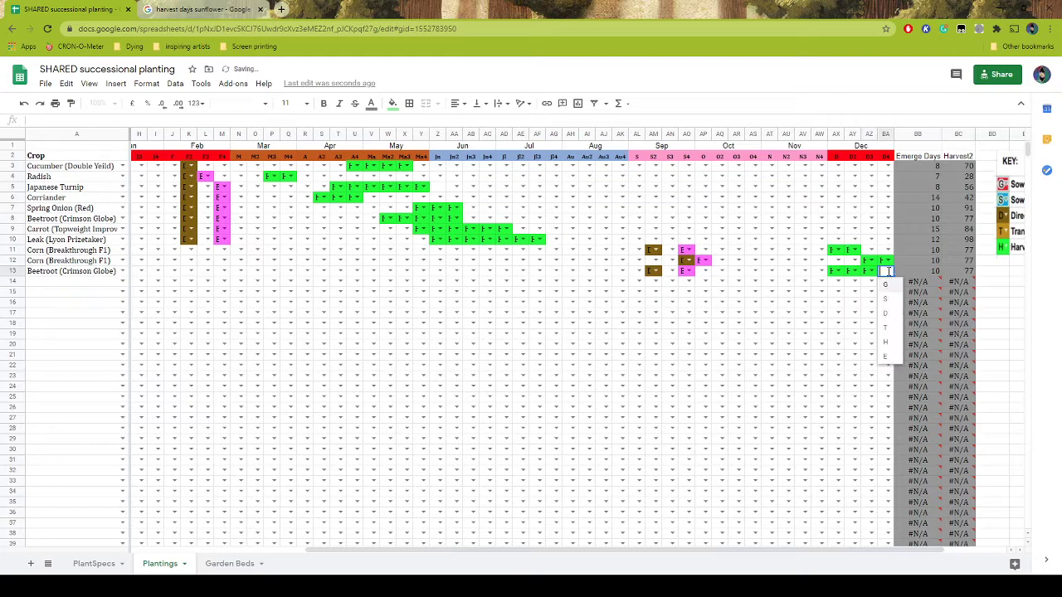
{"action": "left_click", "coordinate": [885, 356]}
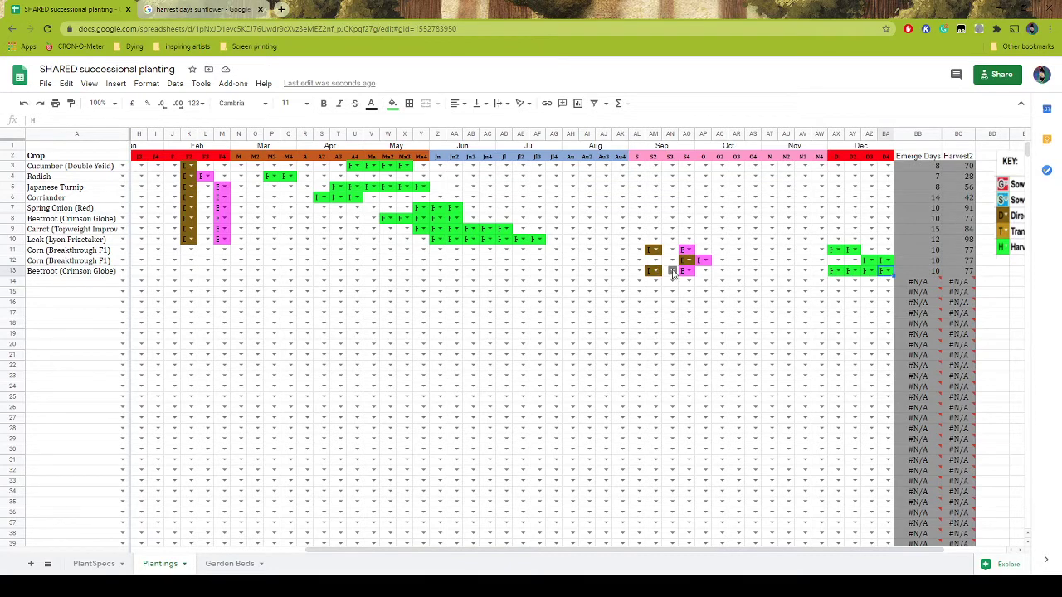
In row 14, mark the October O2 week with D and the O4 week with E
{"action": "left_click", "coordinate": [721, 282]}
{"action": "left_click", "coordinate": [723, 325]}
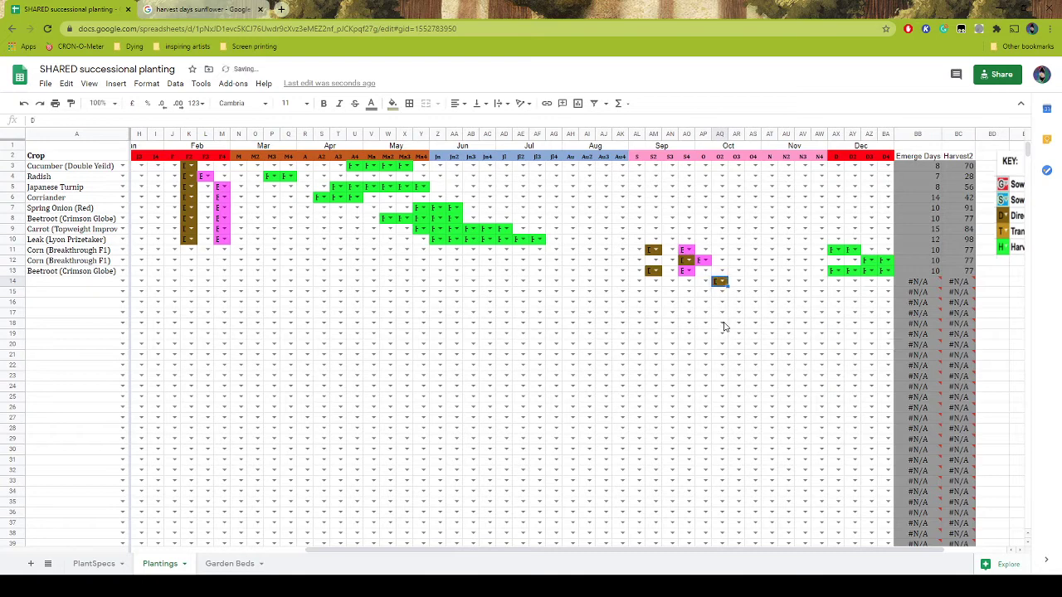
{"action": "left_click", "coordinate": [755, 282]}
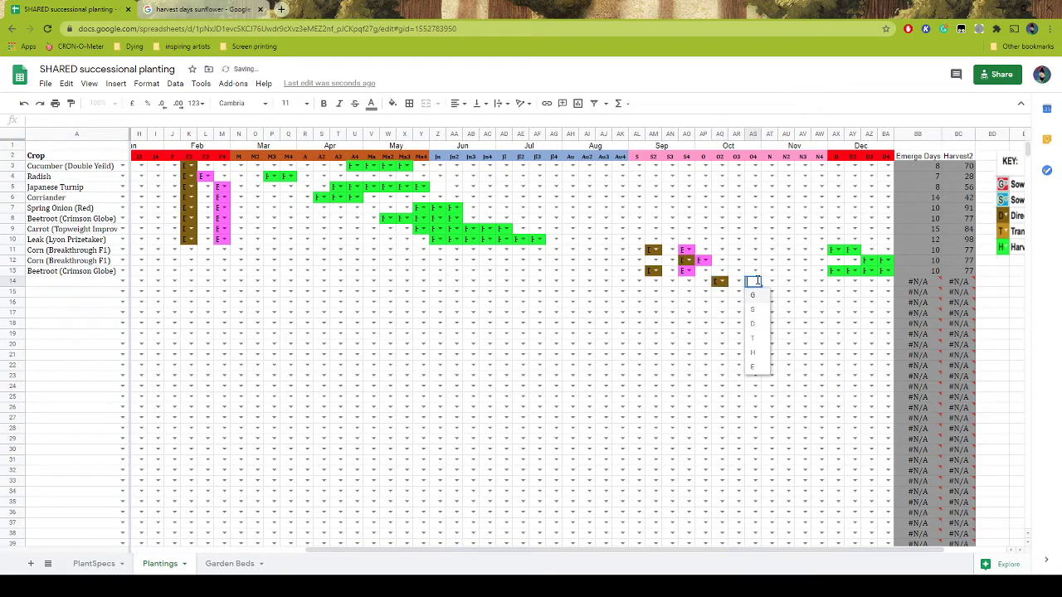
{"action": "left_click", "coordinate": [754, 367]}
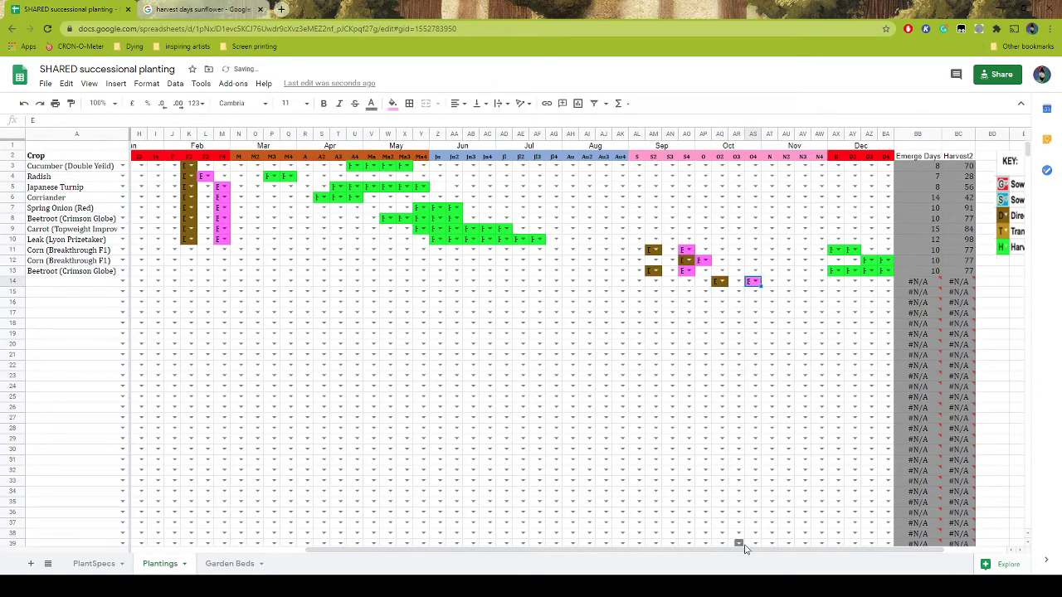
Mark all four January weeks of row 14 with H for harvest
{"action": "left_click_drag", "start_coordinate": [739, 545], "coordinate": [629, 556]}
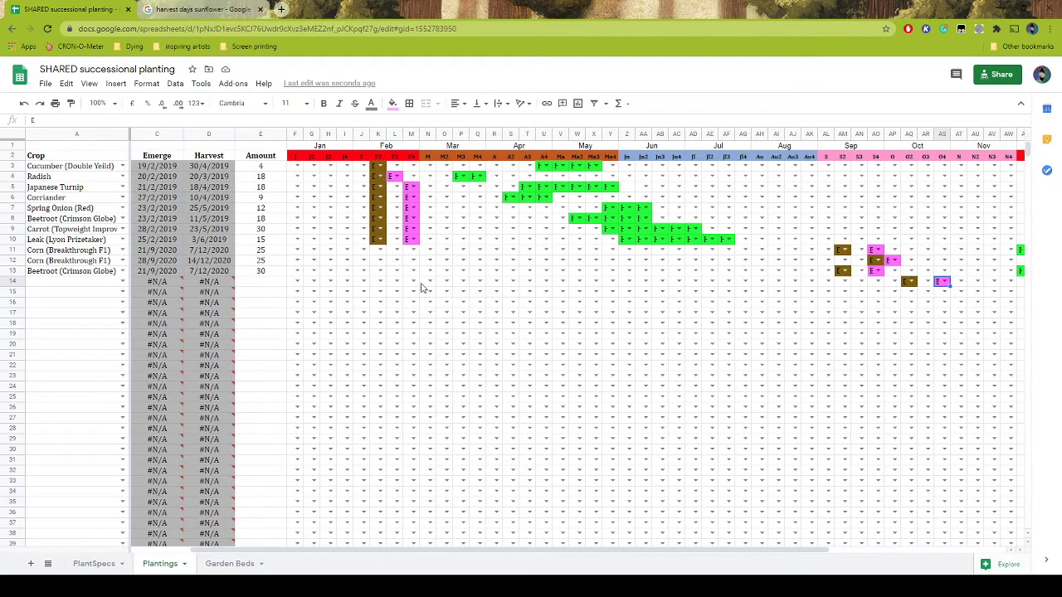
{"action": "left_click", "coordinate": [296, 282]}
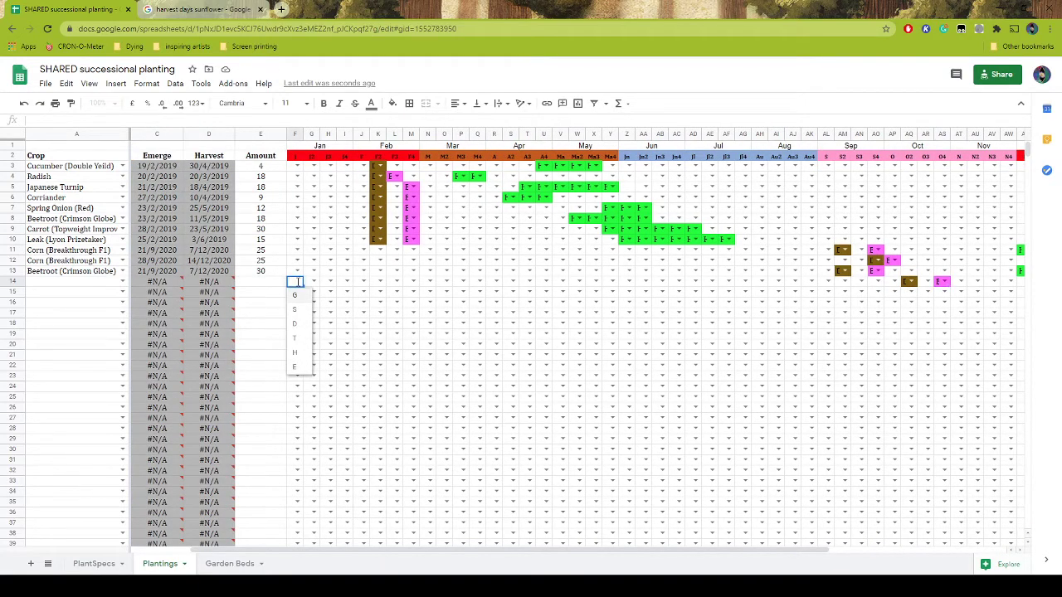
{"action": "left_click", "coordinate": [296, 366]}
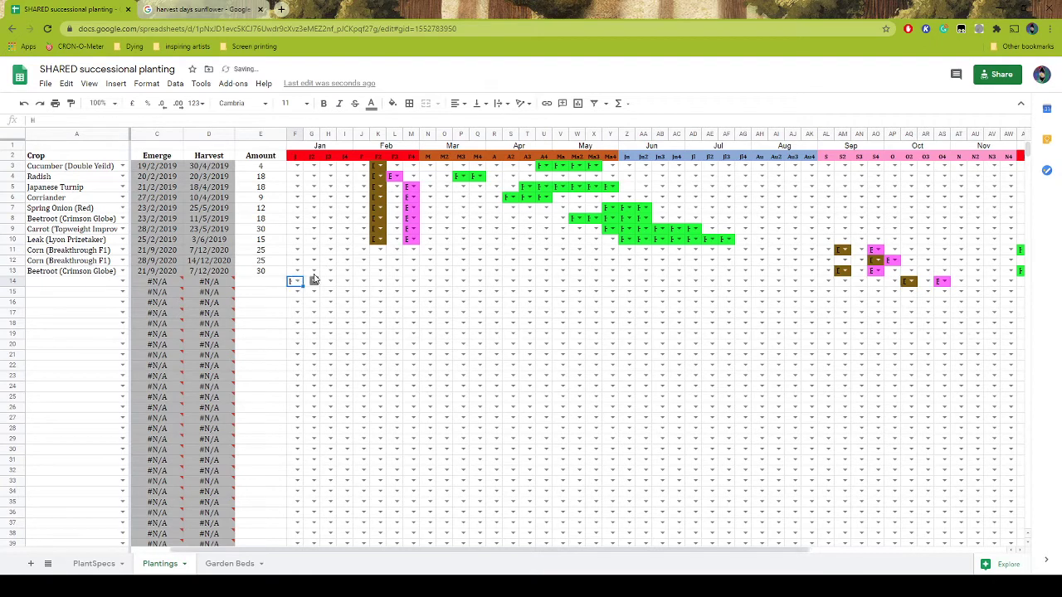
{"action": "left_click", "coordinate": [314, 282]}
{"action": "left_click", "coordinate": [315, 365]}
{"action": "left_click", "coordinate": [330, 282]}
{"action": "left_click", "coordinate": [332, 365]}
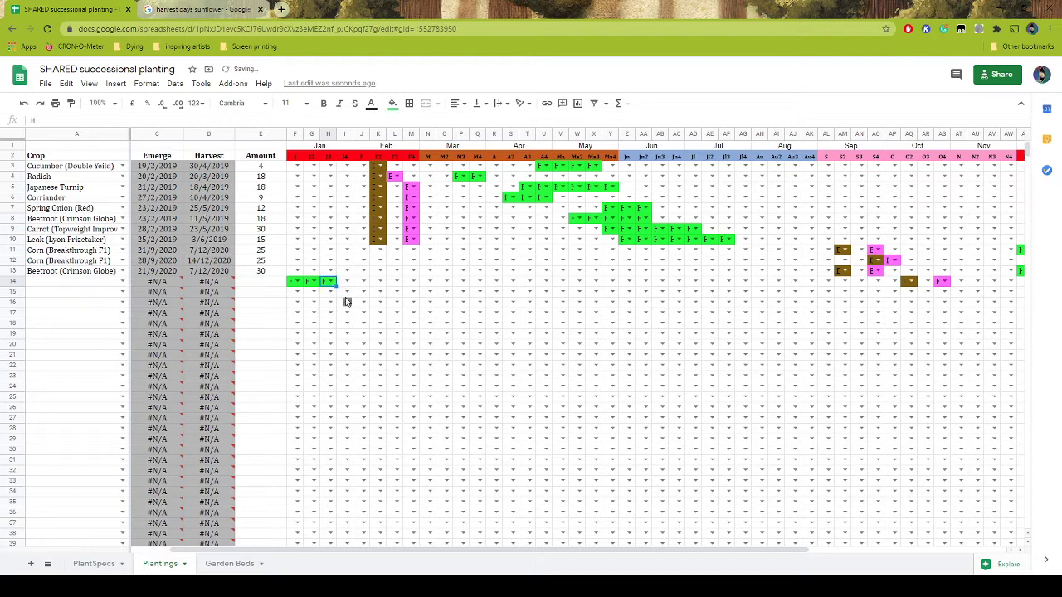
{"action": "left_click", "coordinate": [346, 282]}
{"action": "left_click", "coordinate": [349, 359]}
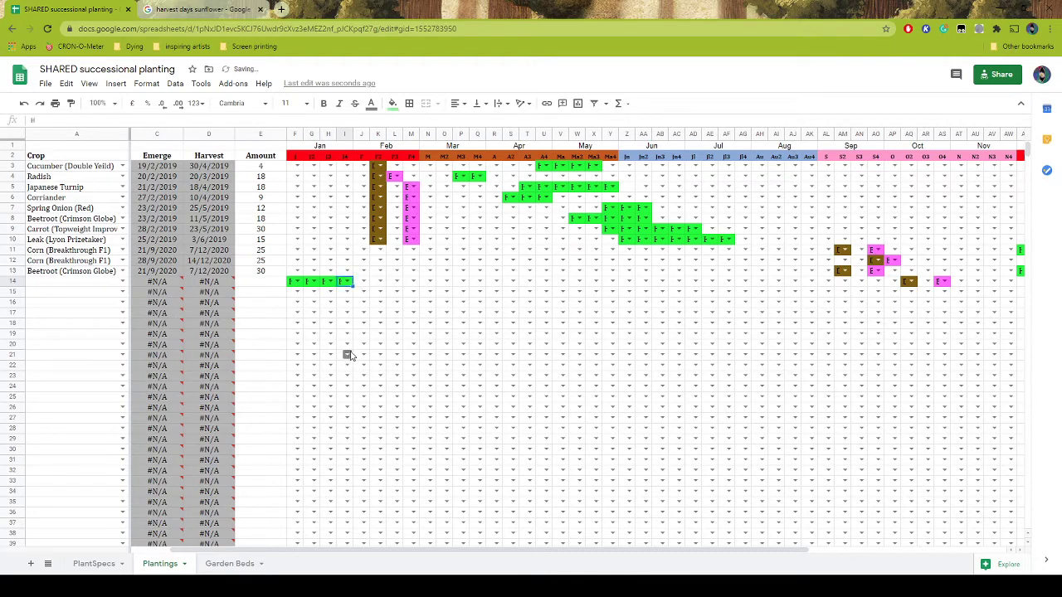
Set the crop in row 14 to Beetroot (Crimson Globe)
{"action": "left_click", "coordinate": [60, 283]}
{"action": "left_click", "coordinate": [122, 282]}
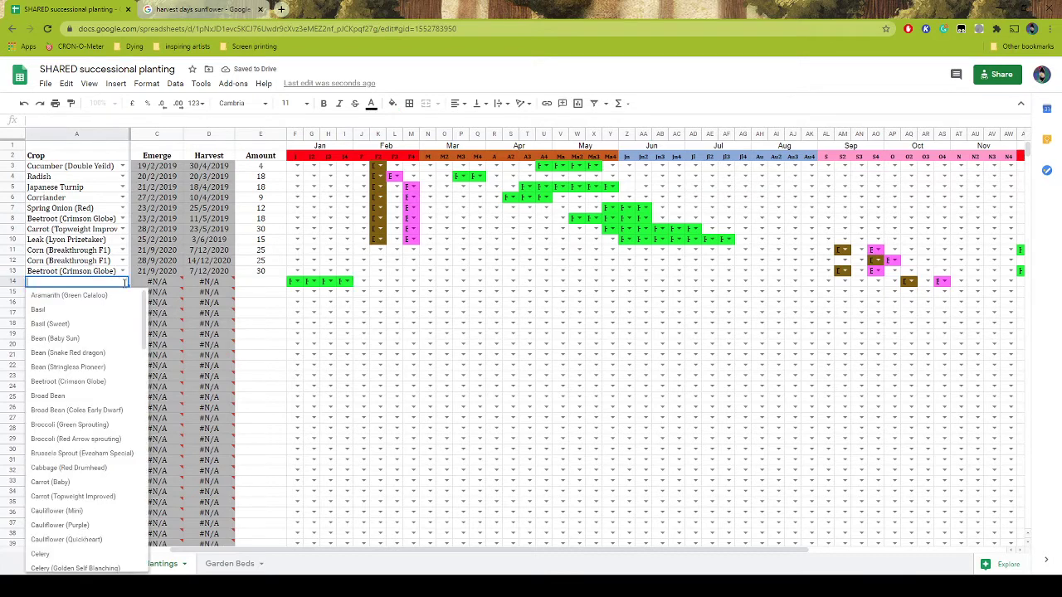
{"action": "left_click", "coordinate": [89, 382]}
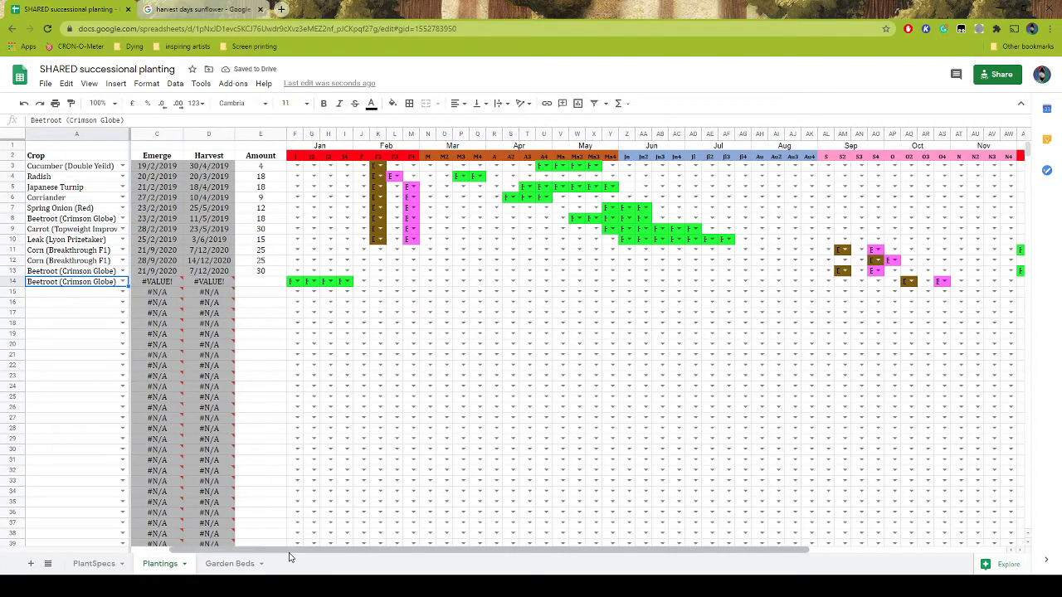
Set the plant date of the row 14 beetroot to 9/10/2020 and its amount to 30
{"action": "left_click_drag", "start_coordinate": [287, 550], "coordinate": [253, 546]}
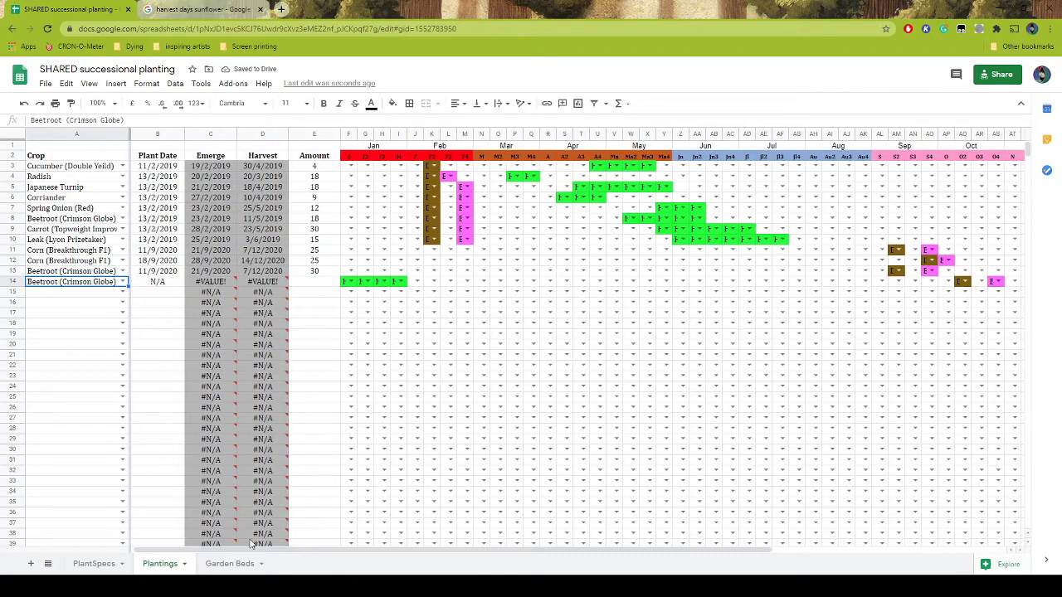
{"action": "left_click", "coordinate": [155, 282]}
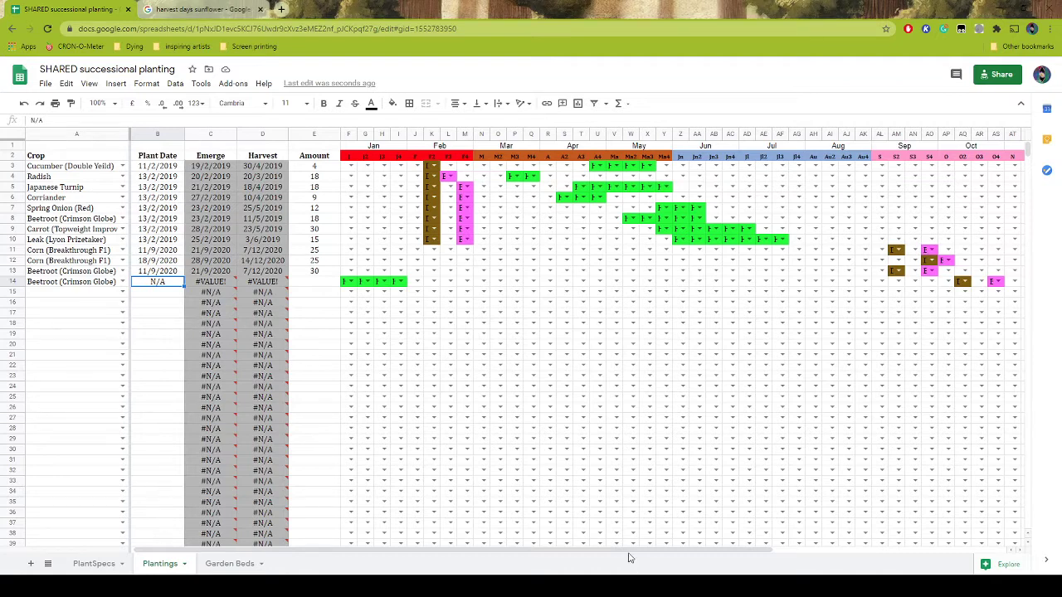
{"action": "left_click_drag", "start_coordinate": [629, 555], "coordinate": [712, 550]}
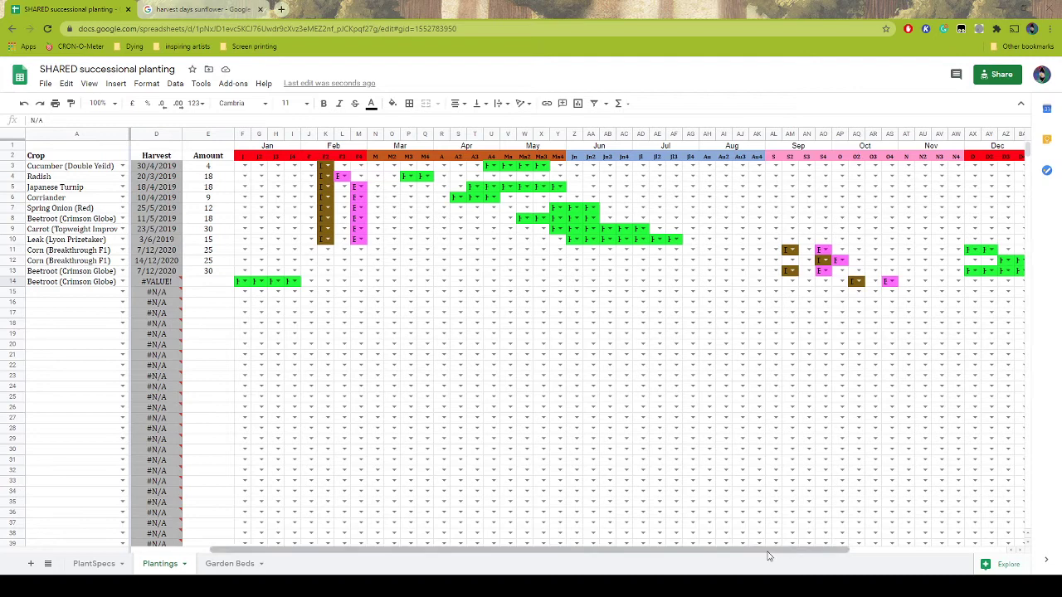
{"action": "left_click_drag", "start_coordinate": [770, 554], "coordinate": [715, 554]}
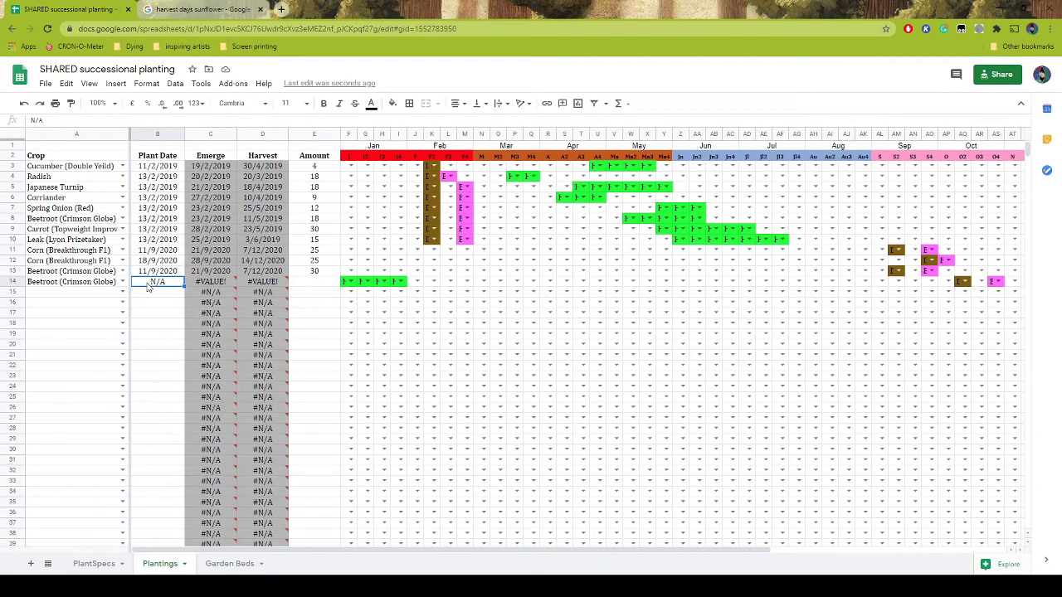
{"action": "type", "text": "9/10/2020"}
{"action": "key", "text": "Return"}
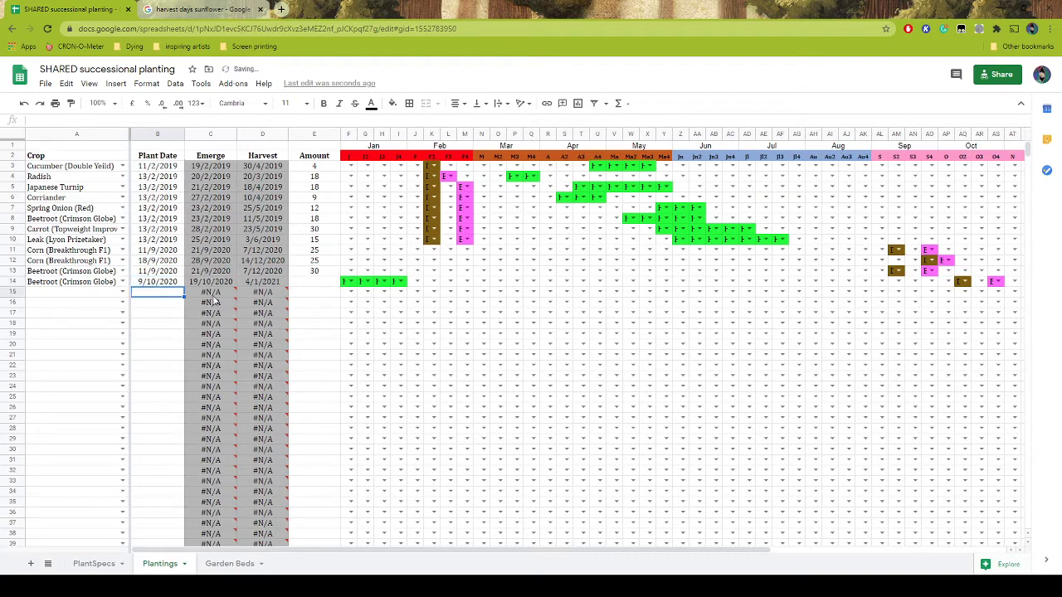
{"action": "left_click", "coordinate": [308, 284]}
{"action": "type", "text": "30"}
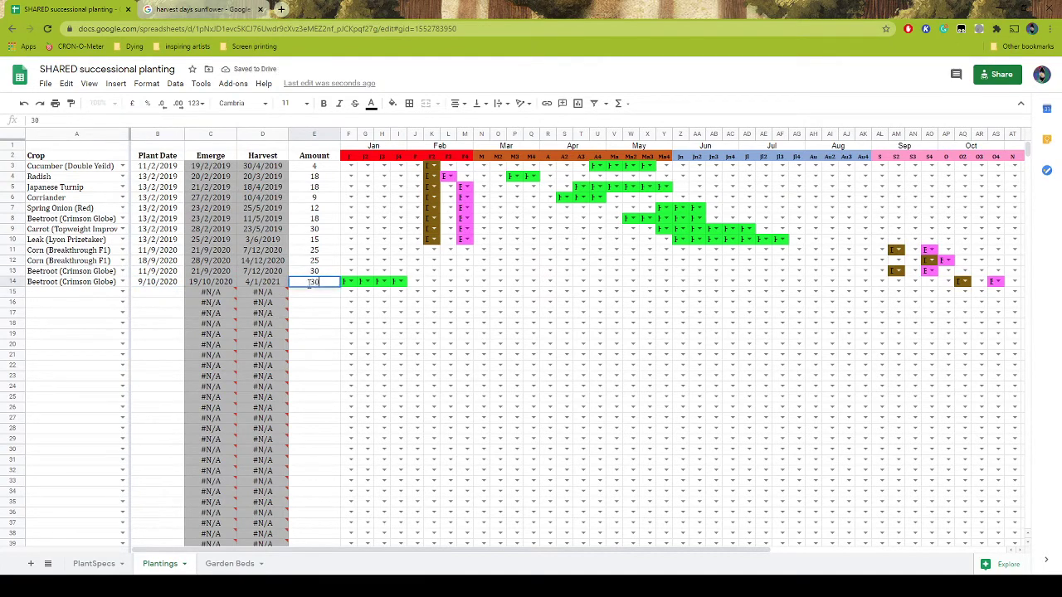
{"action": "key", "text": "Return"}
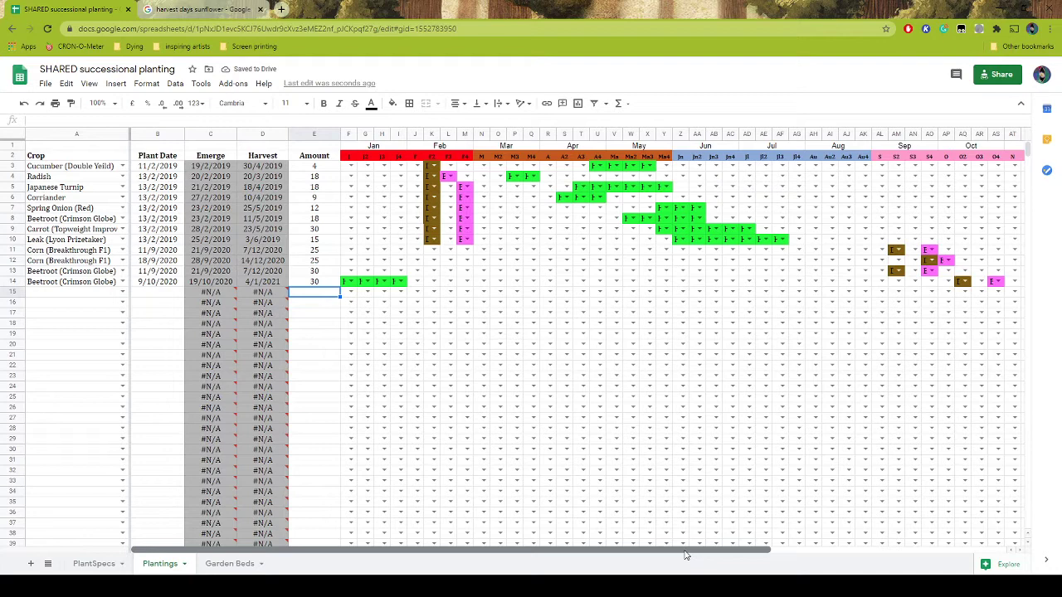
Change the crop in row 10 to Corn (Breakthrough F1)
{"action": "left_click_drag", "start_coordinate": [686, 552], "coordinate": [960, 542]}
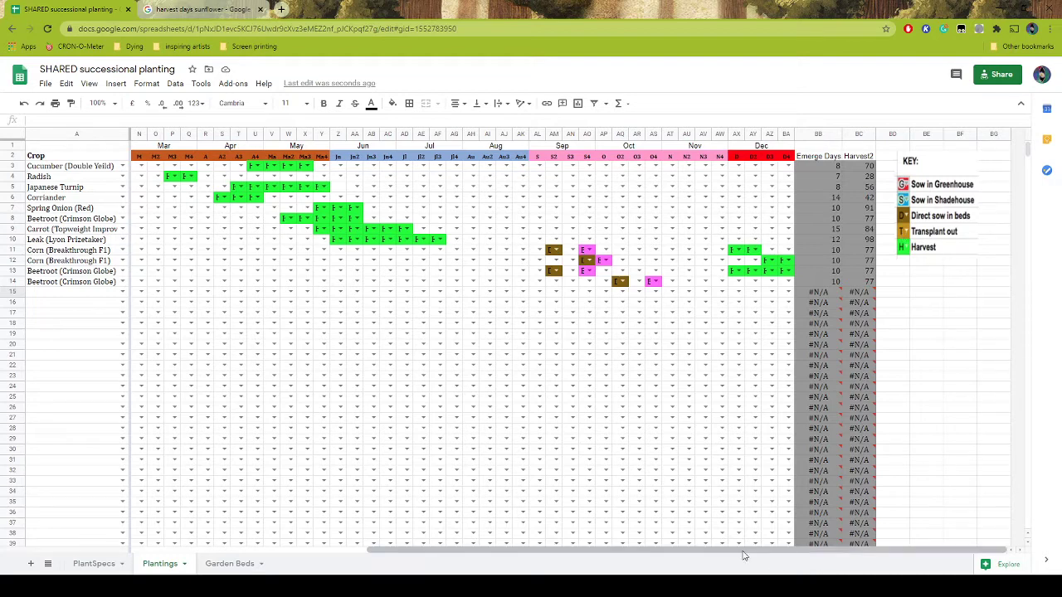
{"action": "left_click_drag", "start_coordinate": [735, 552], "coordinate": [582, 545]}
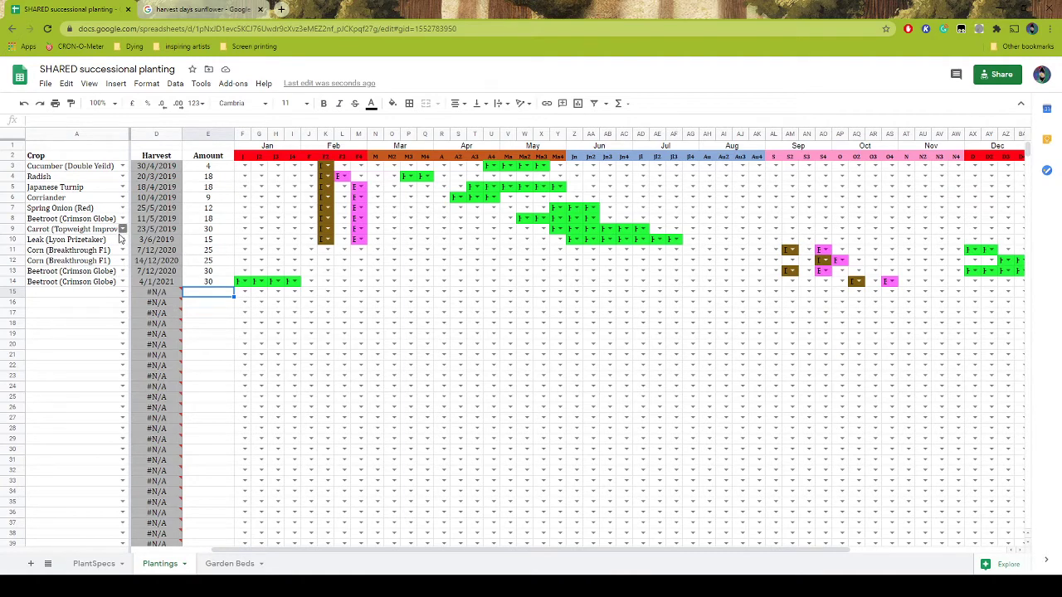
{"action": "left_click", "coordinate": [122, 239]}
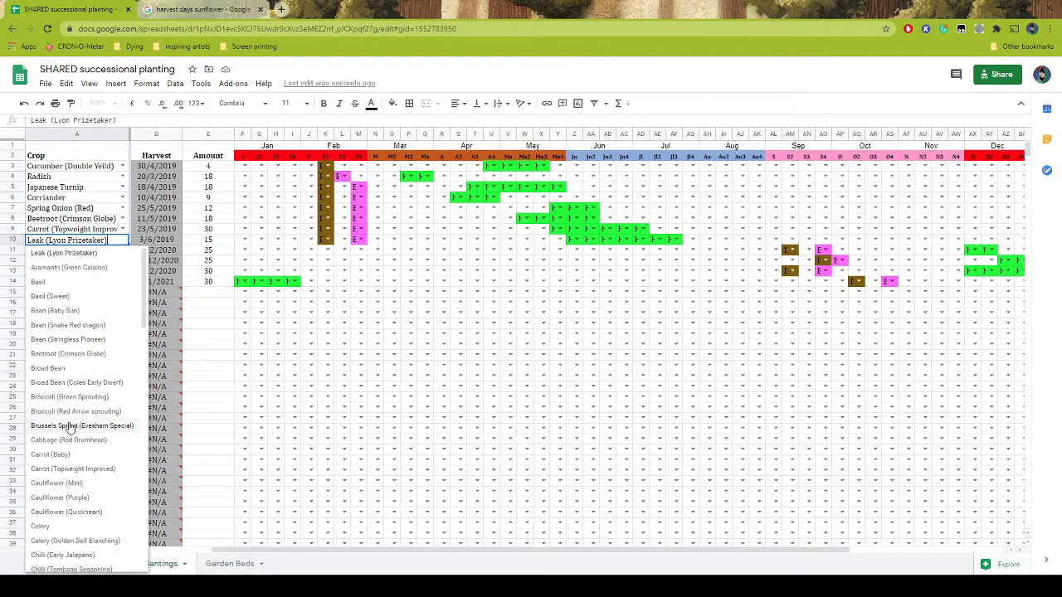
{"action": "scroll", "coordinate": [77, 498], "scroll_direction": "down", "scroll_amount": 1}
{"action": "scroll", "coordinate": [77, 497], "scroll_direction": "down", "scroll_amount": 5}
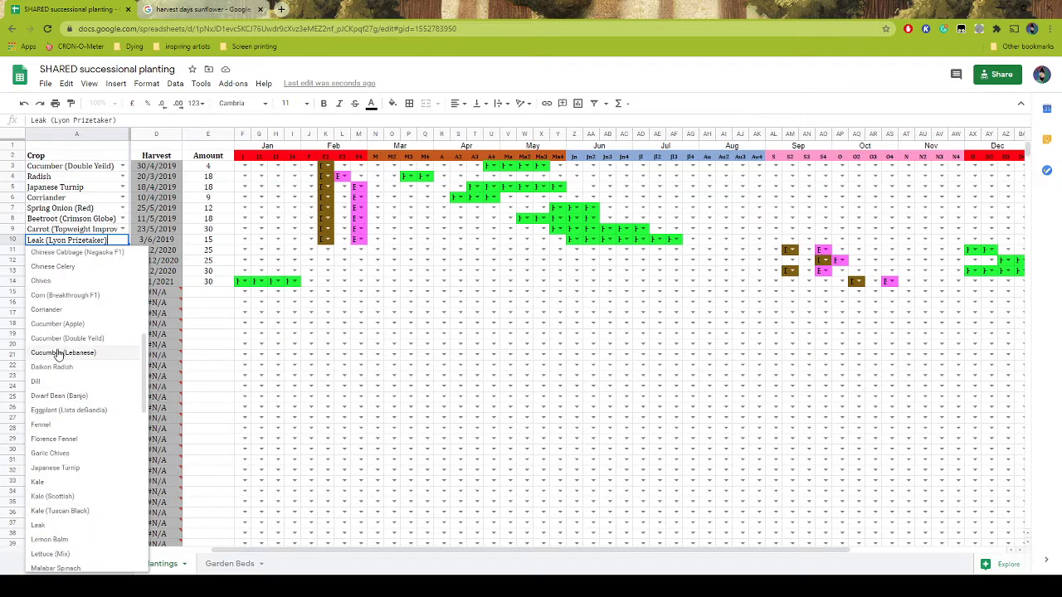
{"action": "left_click", "coordinate": [65, 295]}
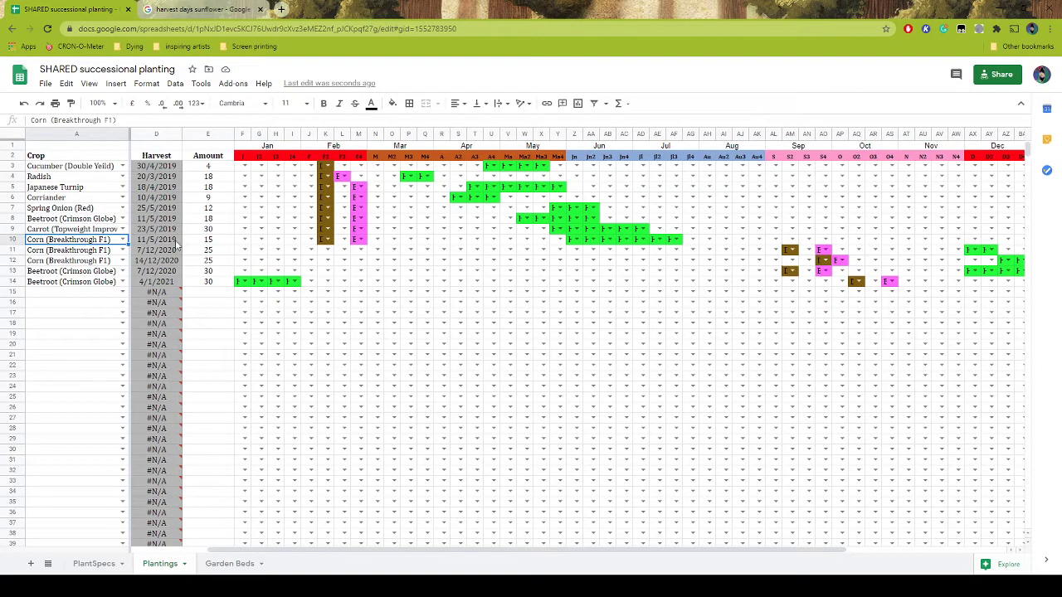
Set the plant date of the row 10 corn to 9/8/2020
{"action": "left_click", "coordinate": [150, 241]}
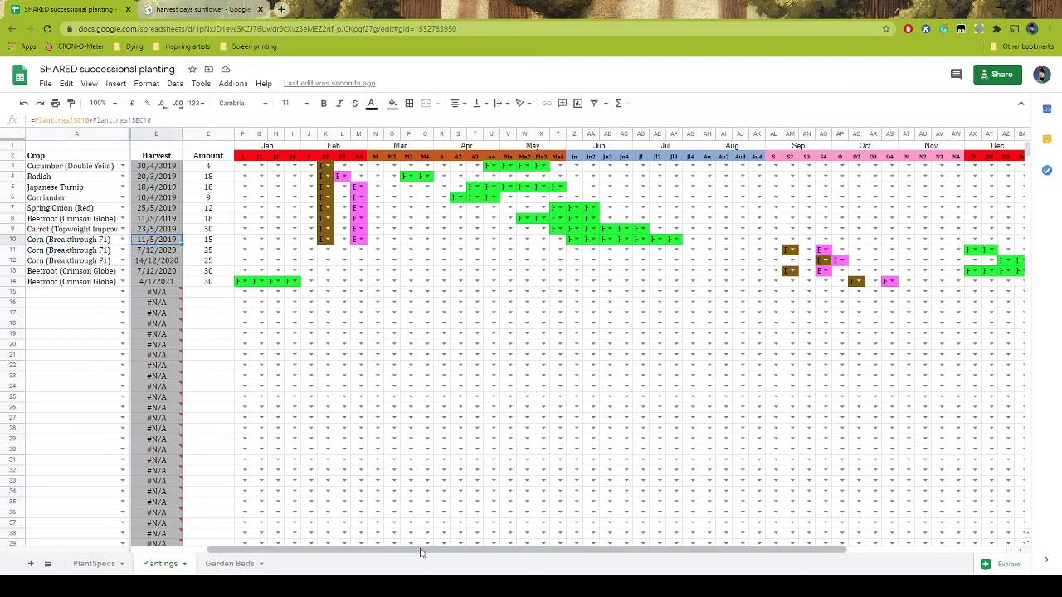
{"action": "left_click_drag", "start_coordinate": [418, 552], "coordinate": [370, 553]}
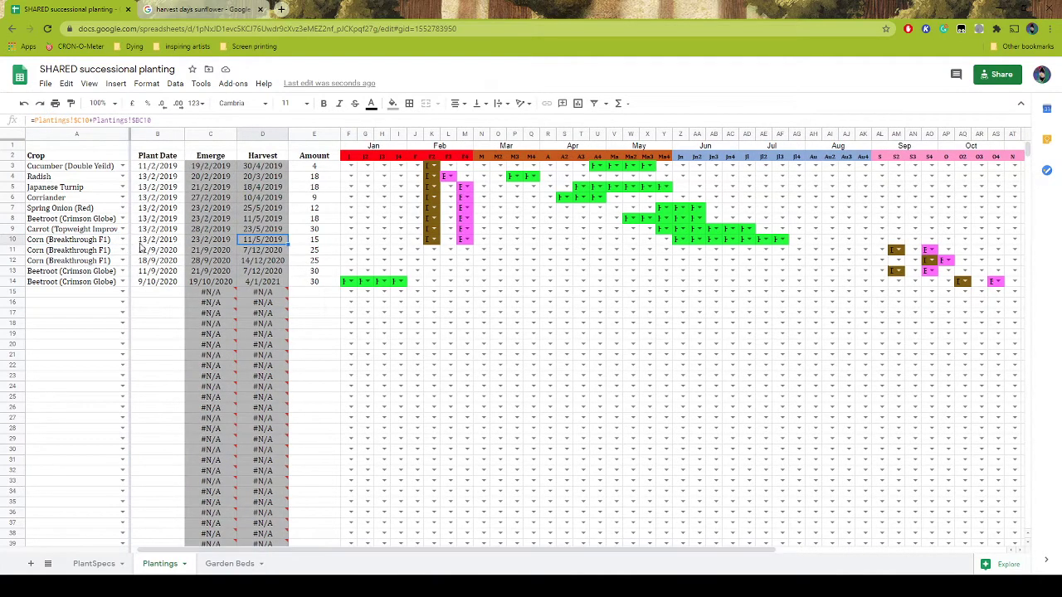
{"action": "left_click", "coordinate": [146, 242]}
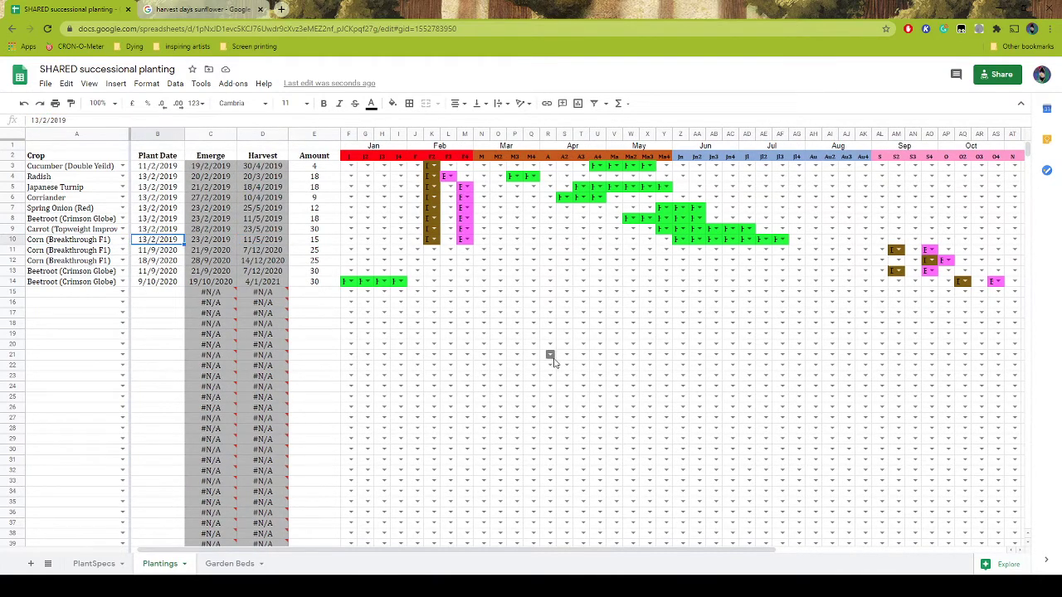
{"action": "type", "text": "9/8/"}
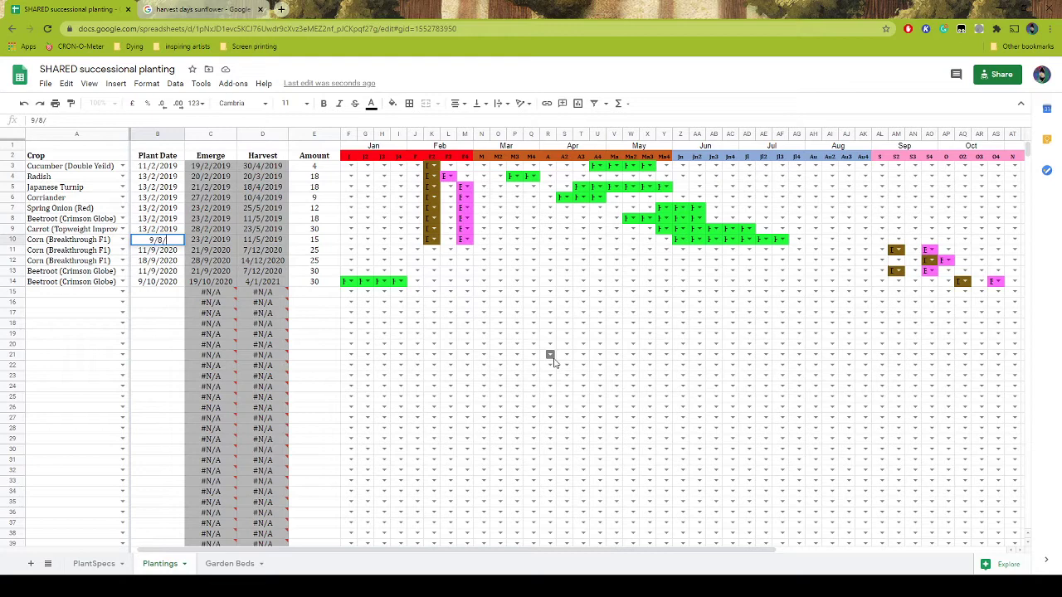
{"action": "type", "text": "2020"}
{"action": "key", "text": "Return"}
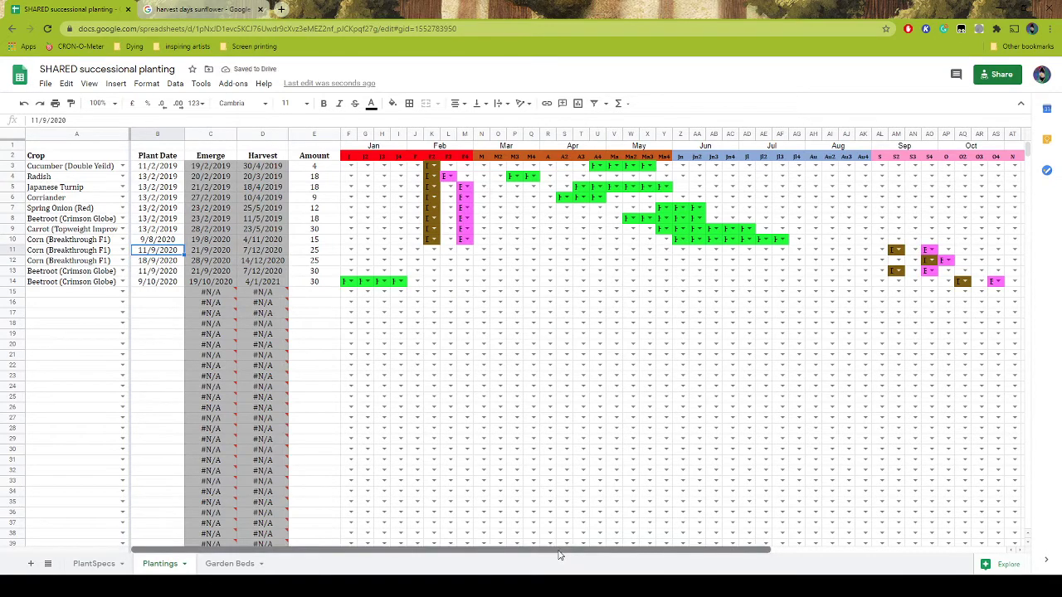
Clear the H marks from the June and July weeks of the row 10 corn
{"action": "left_click_drag", "start_coordinate": [560, 554], "coordinate": [651, 554]}
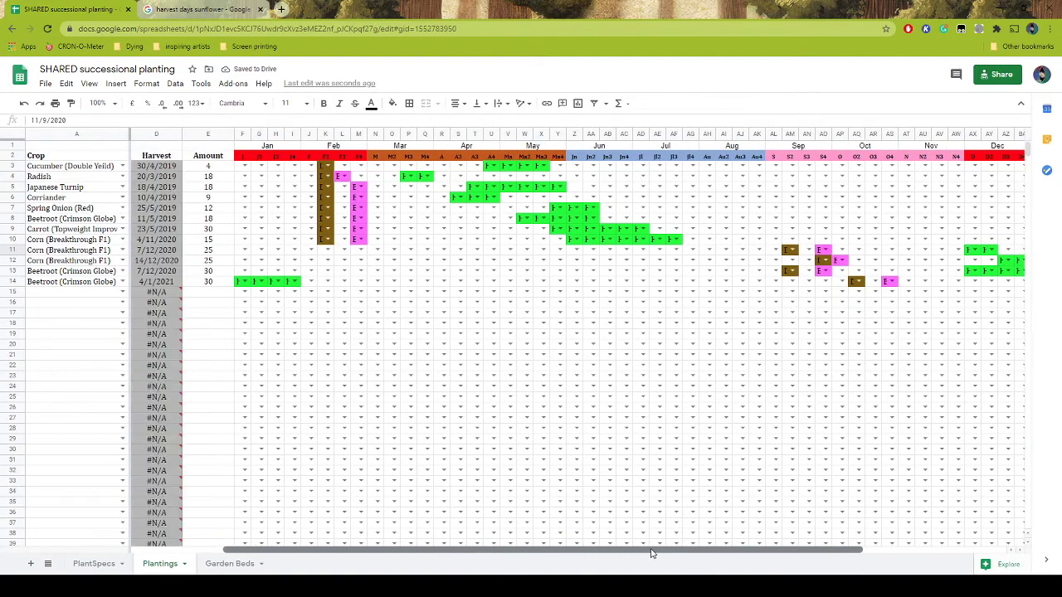
{"action": "left_click", "coordinate": [10, 239]}
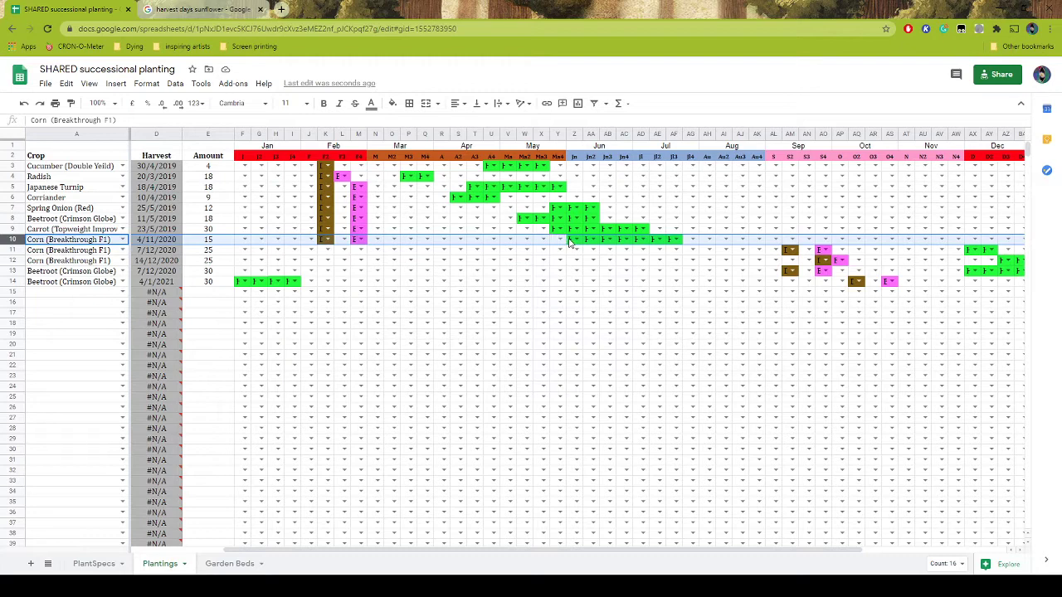
{"action": "left_click_drag", "start_coordinate": [569, 241], "coordinate": [677, 238]}
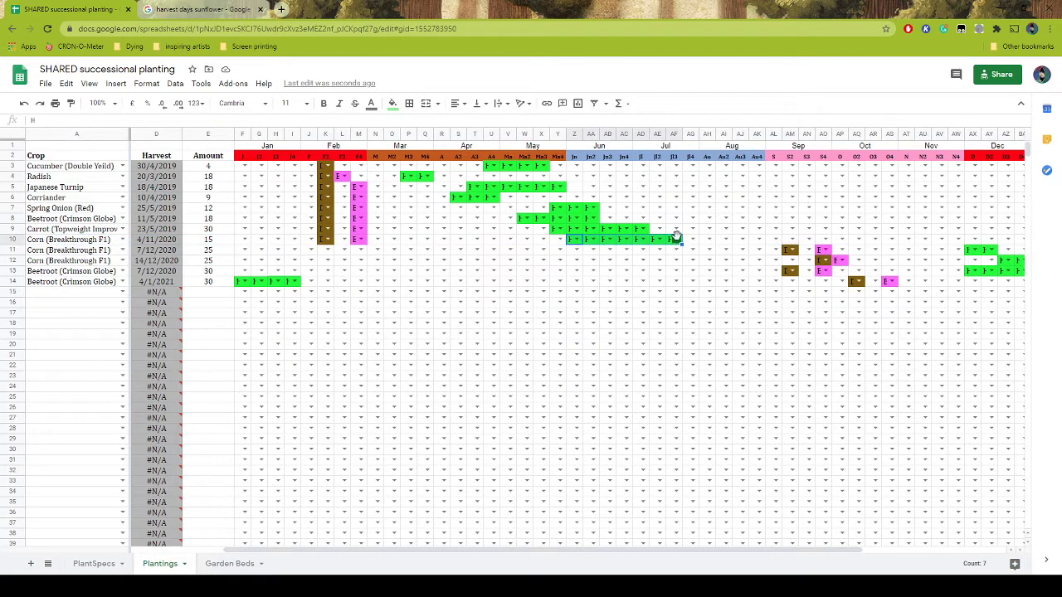
{"action": "key", "text": "Delete"}
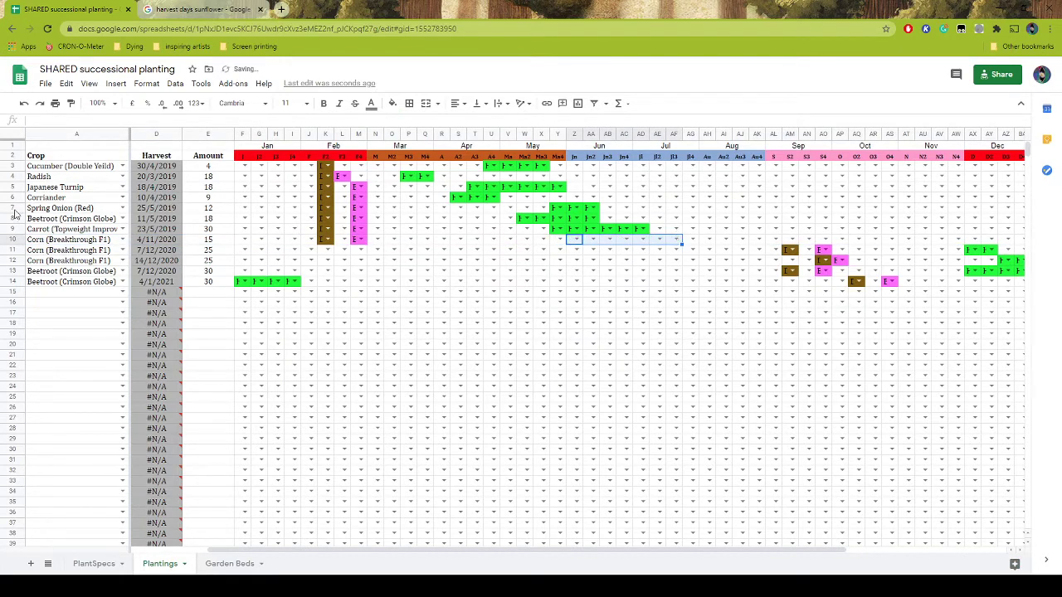
Mark the row 10 corn with G in the first August week, E in the Au3 week and T in the first September week
{"action": "left_click", "coordinate": [5, 240]}
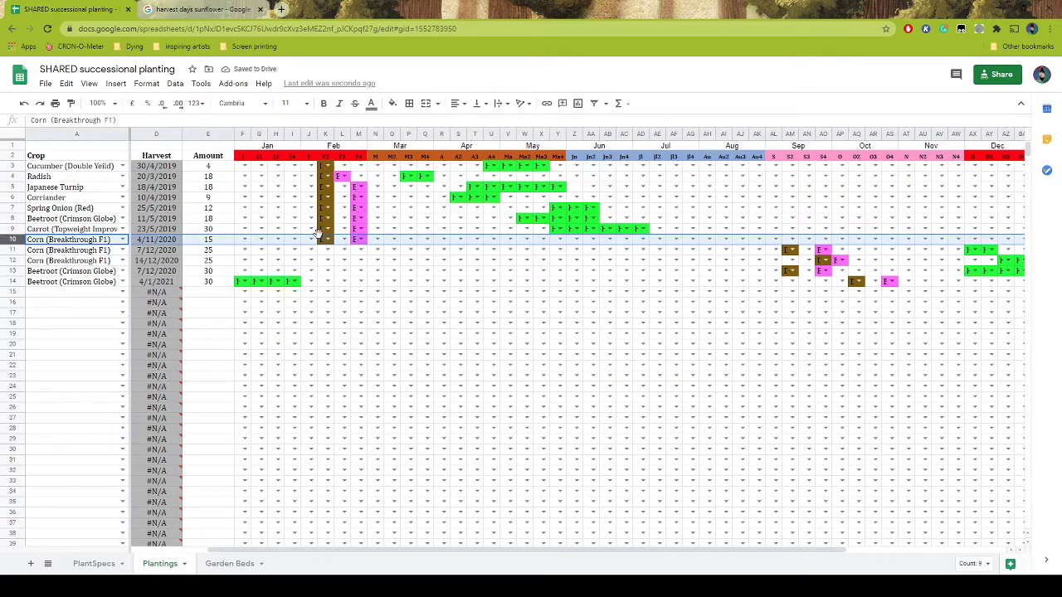
{"action": "left_click", "coordinate": [709, 239]}
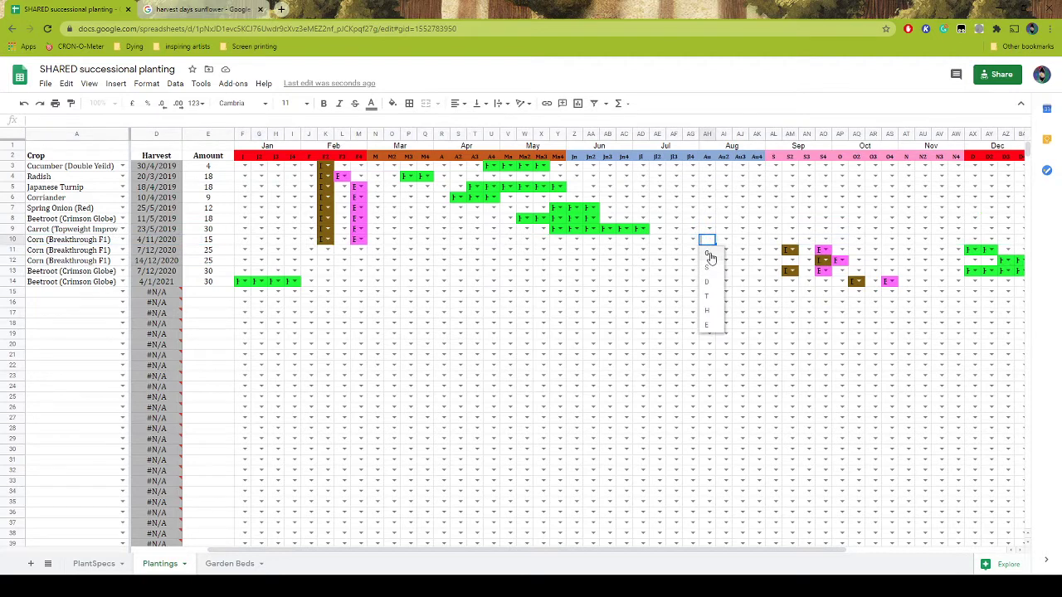
{"action": "left_click", "coordinate": [707, 255]}
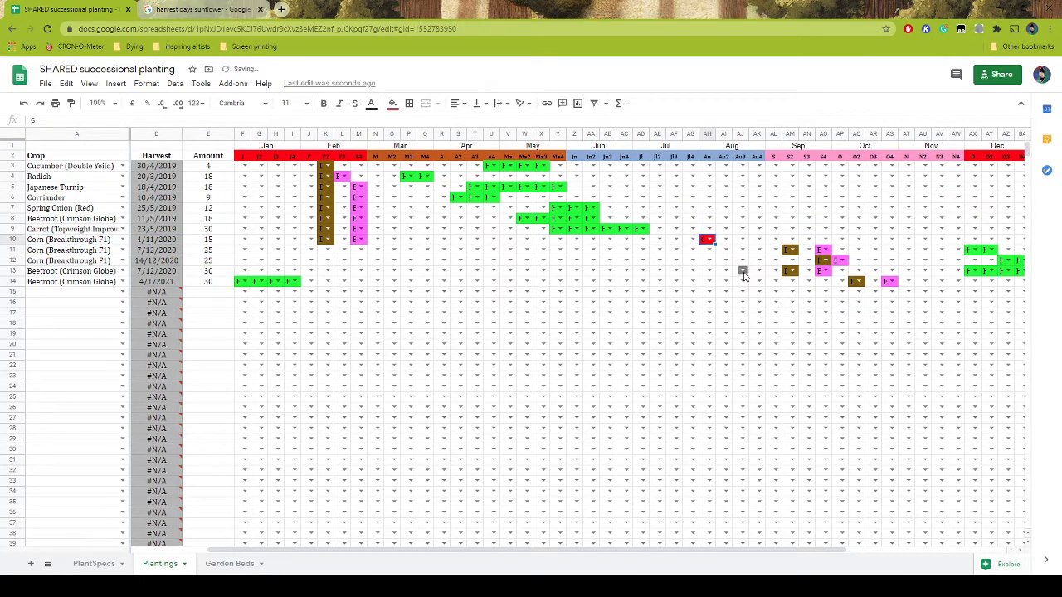
{"action": "left_click", "coordinate": [743, 242]}
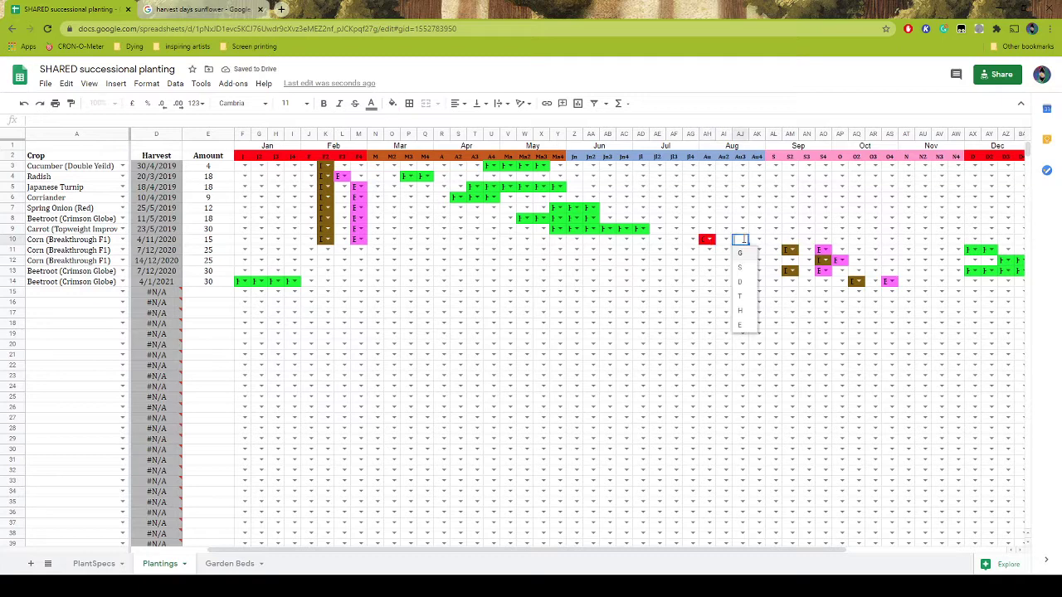
{"action": "left_click", "coordinate": [748, 328]}
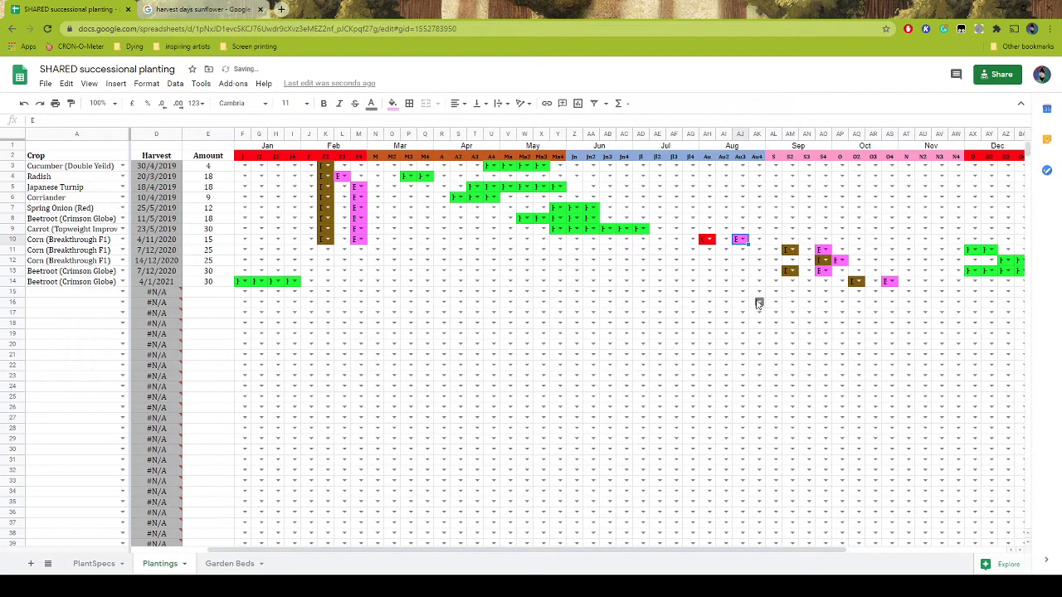
{"action": "left_click", "coordinate": [775, 240]}
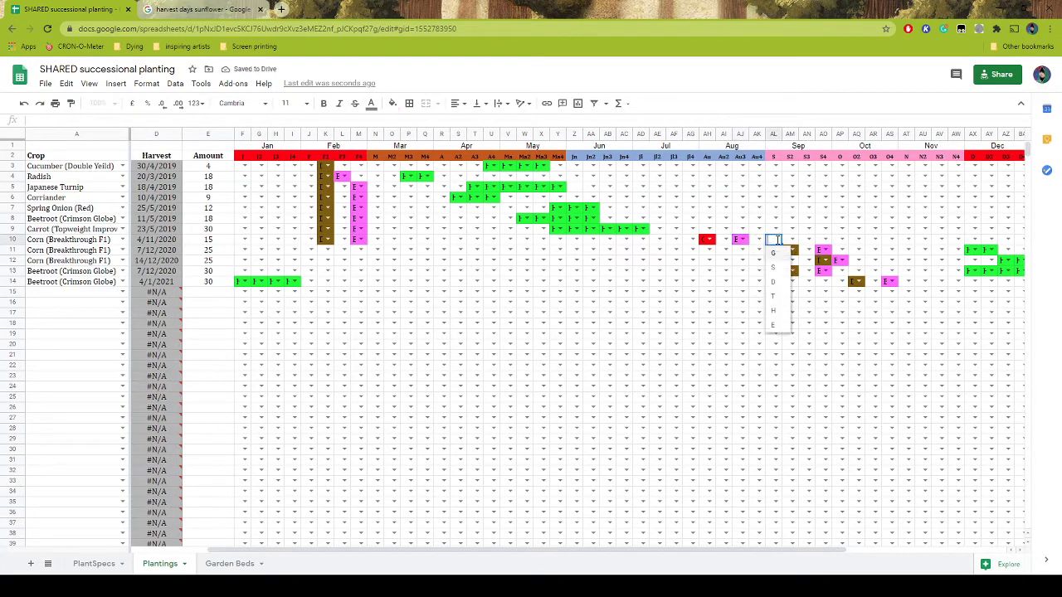
{"action": "left_click", "coordinate": [773, 296]}
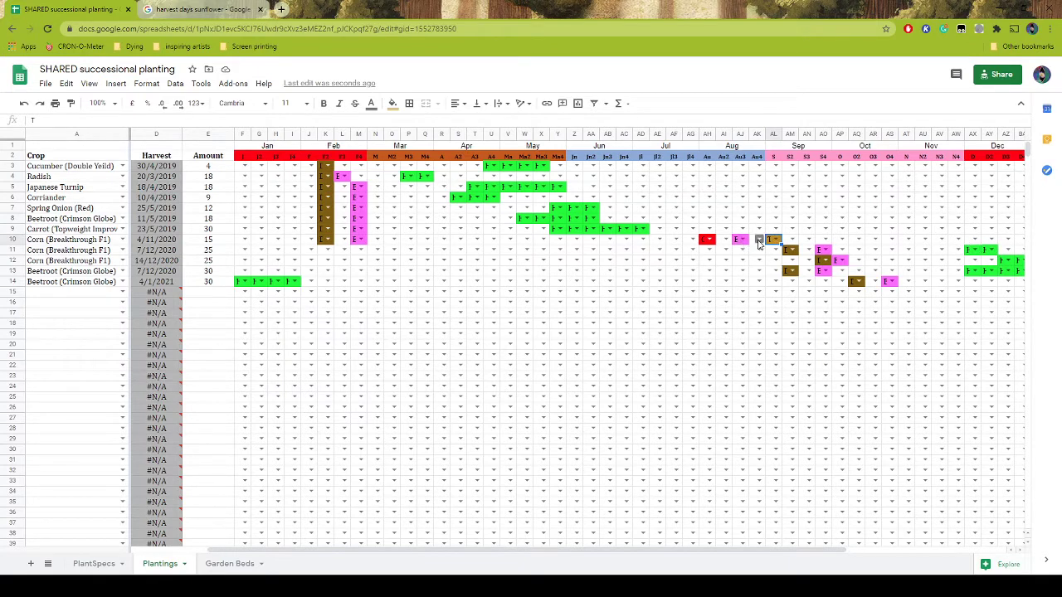
Mark the row 10 corn with H in the N4 and N3 weeks of November
{"action": "left_click", "coordinate": [958, 241]}
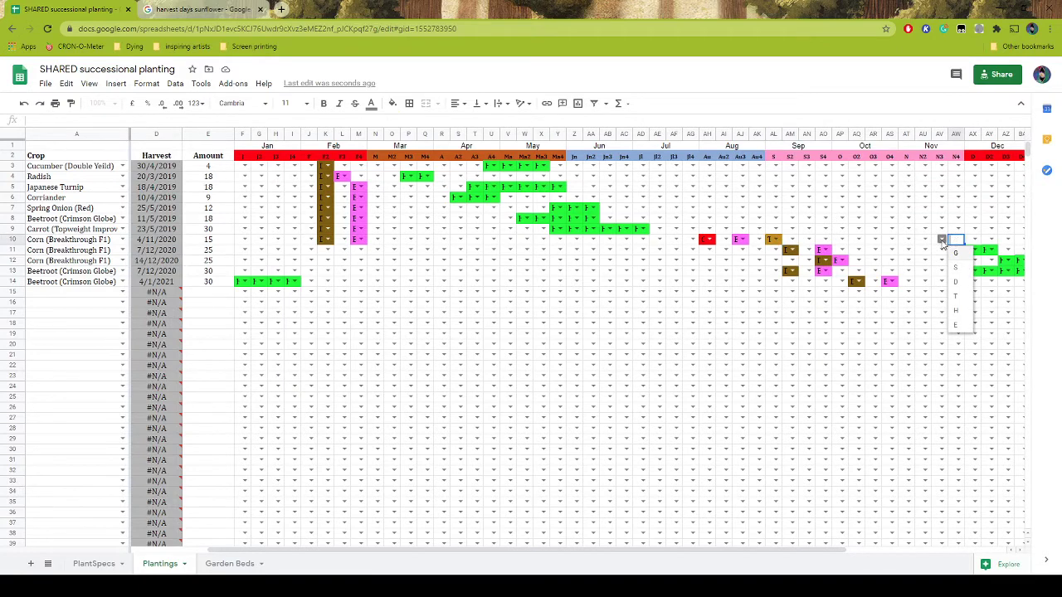
{"action": "left_click", "coordinate": [958, 312]}
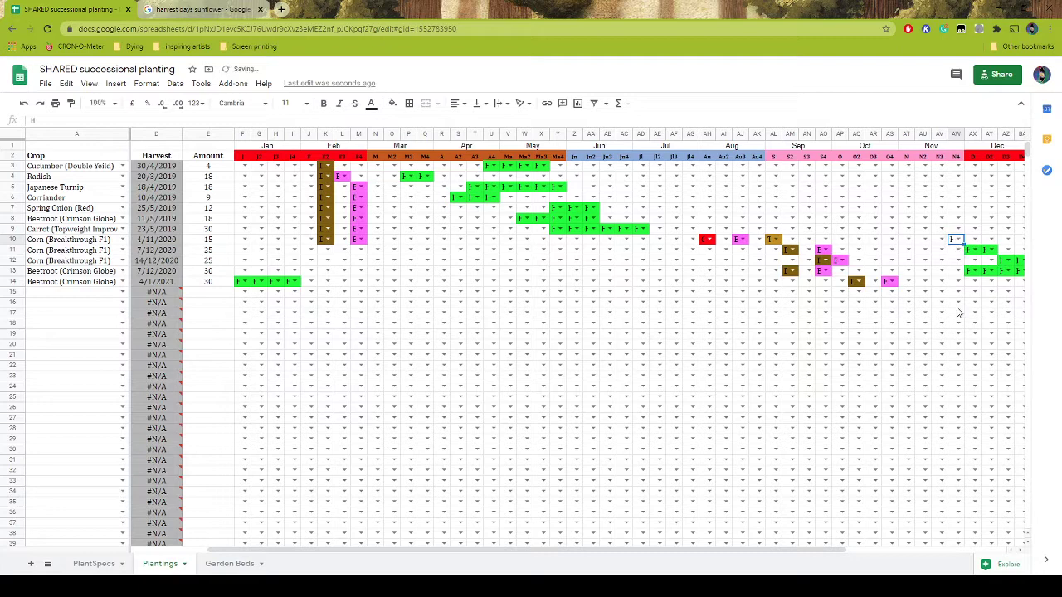
{"action": "left_click", "coordinate": [942, 241]}
{"action": "left_click", "coordinate": [943, 314]}
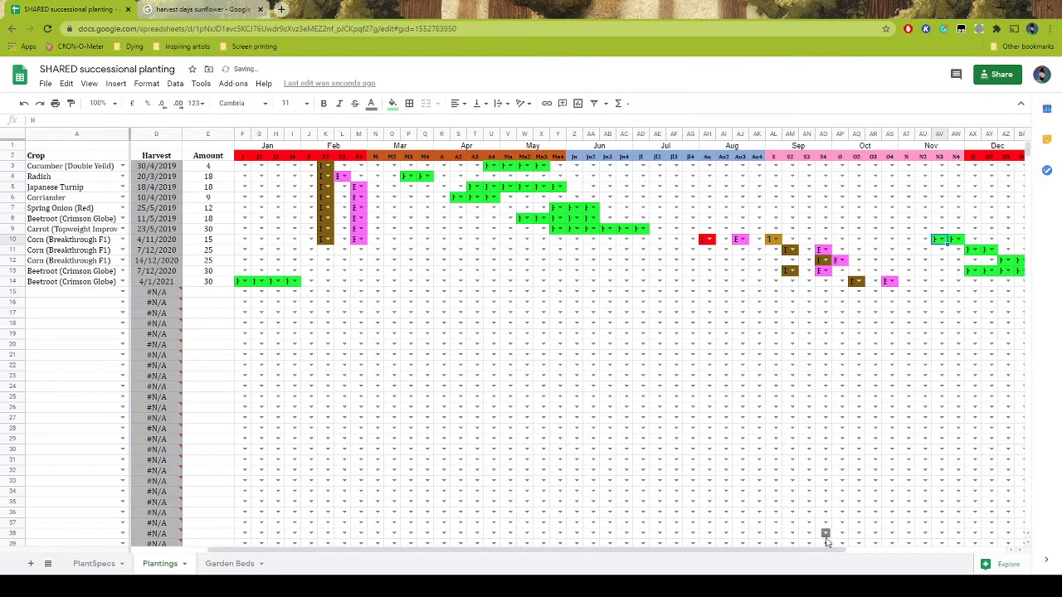
Check the harvest date of the row 10 corn and clear its H marks from the N3 and N4 weeks
{"action": "left_click_drag", "start_coordinate": [810, 550], "coordinate": [735, 550]}
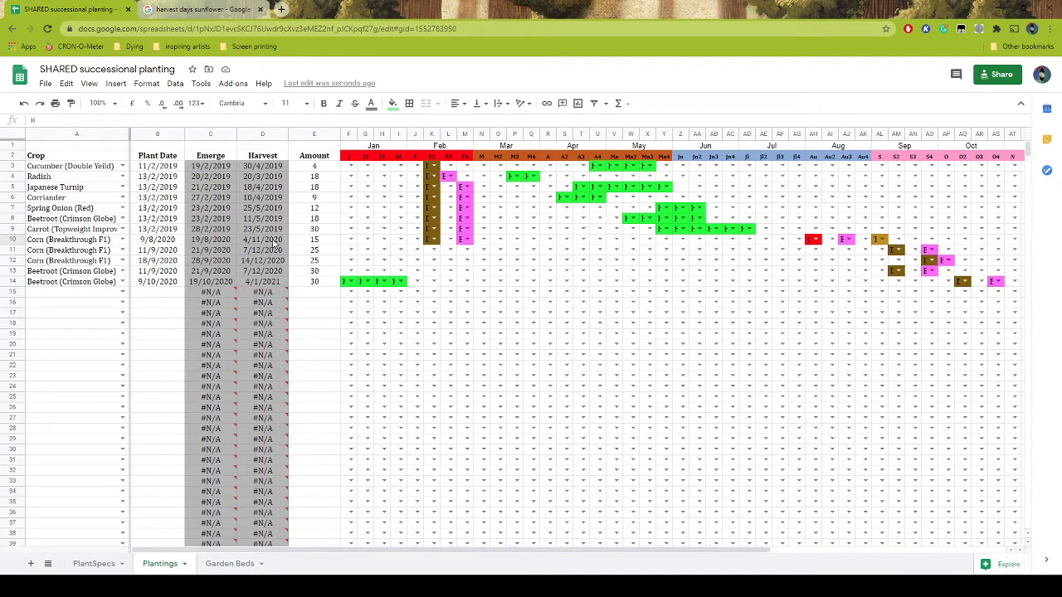
{"action": "left_click_drag", "start_coordinate": [621, 550], "coordinate": [750, 550]}
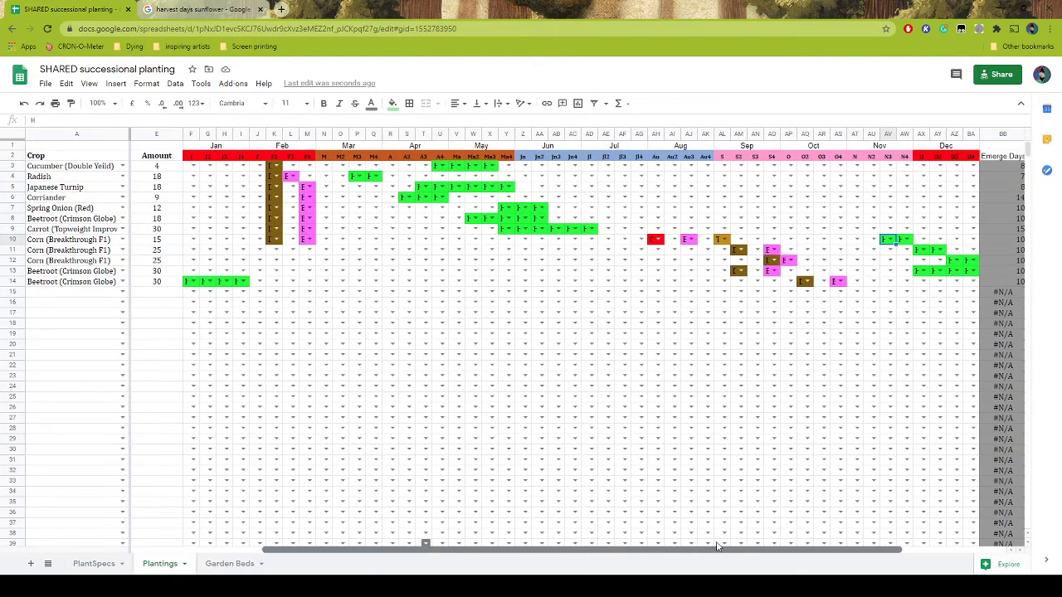
{"action": "key", "text": "Delete"}
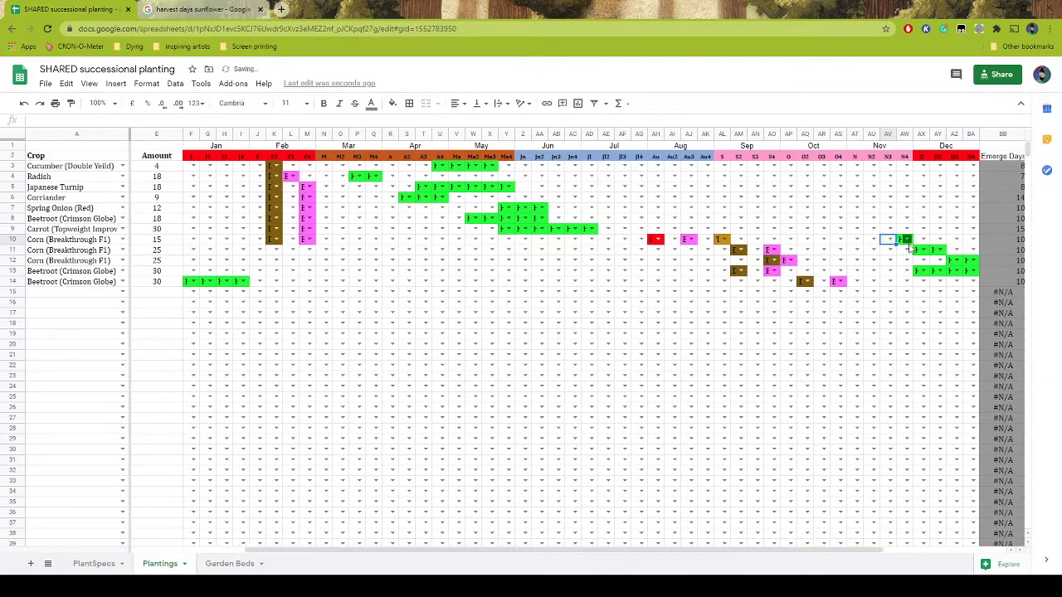
{"action": "left_click", "coordinate": [903, 240]}
{"action": "key", "text": "Delete"}
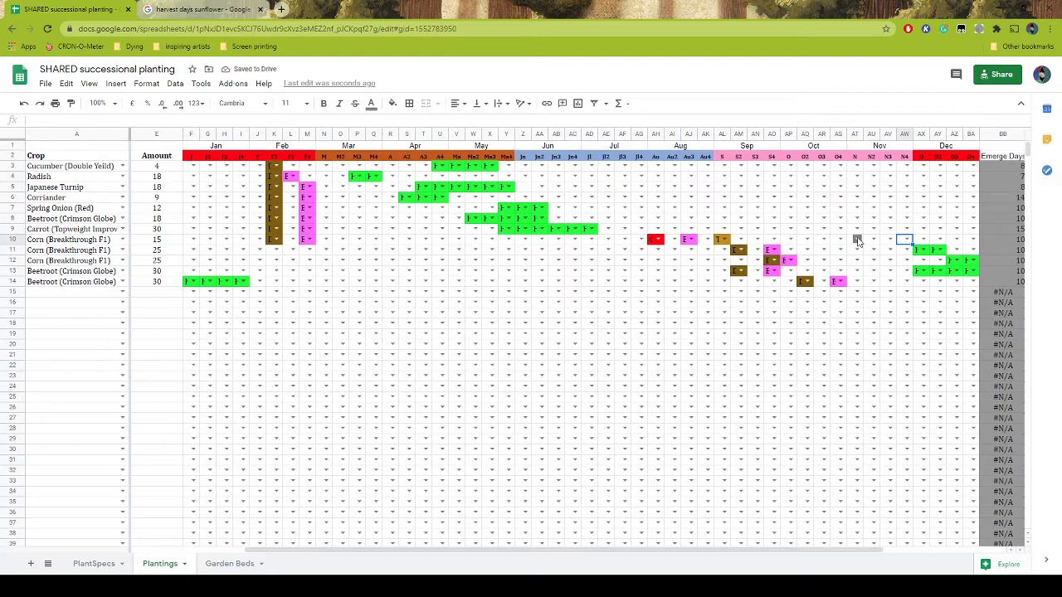
Mark the row 10 corn with H in the N2 and N3 weeks of November
{"action": "left_click", "coordinate": [875, 240]}
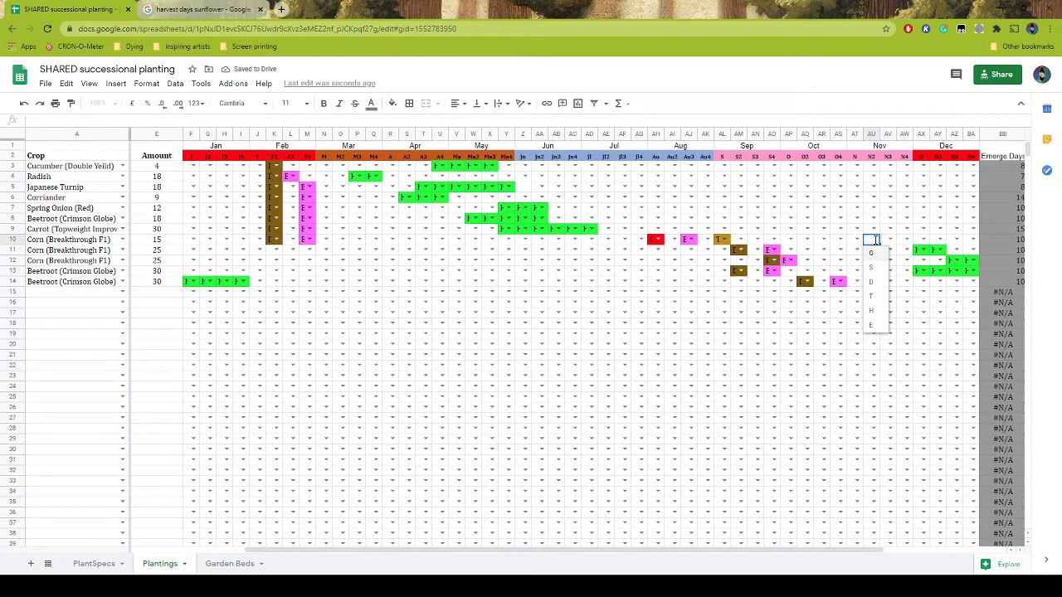
{"action": "left_click", "coordinate": [871, 324]}
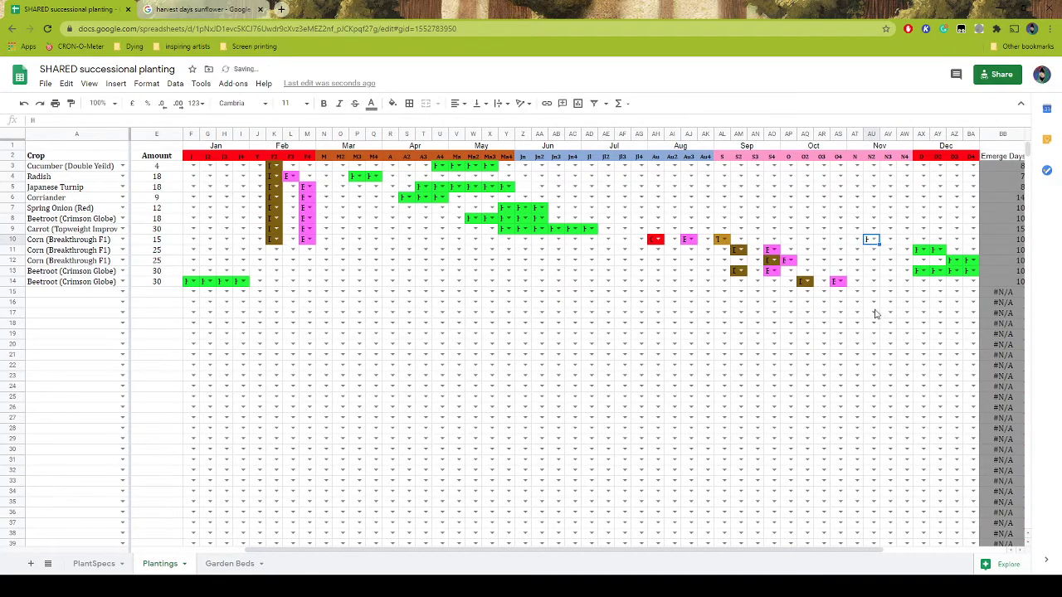
{"action": "left_click", "coordinate": [891, 241]}
{"action": "left_click", "coordinate": [888, 313]}
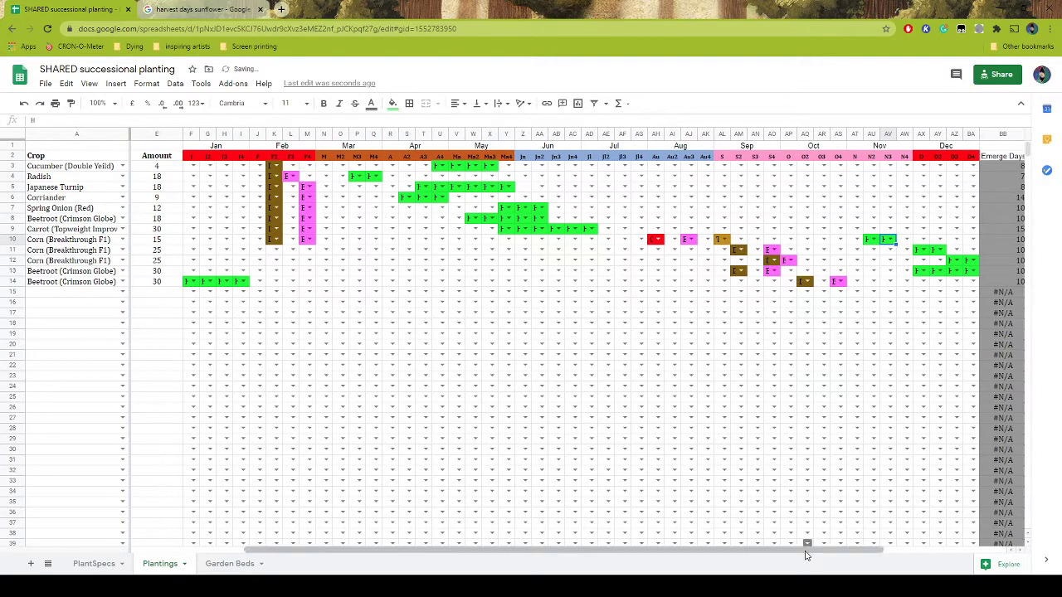
{"action": "left_click_drag", "start_coordinate": [808, 551], "coordinate": [654, 554]}
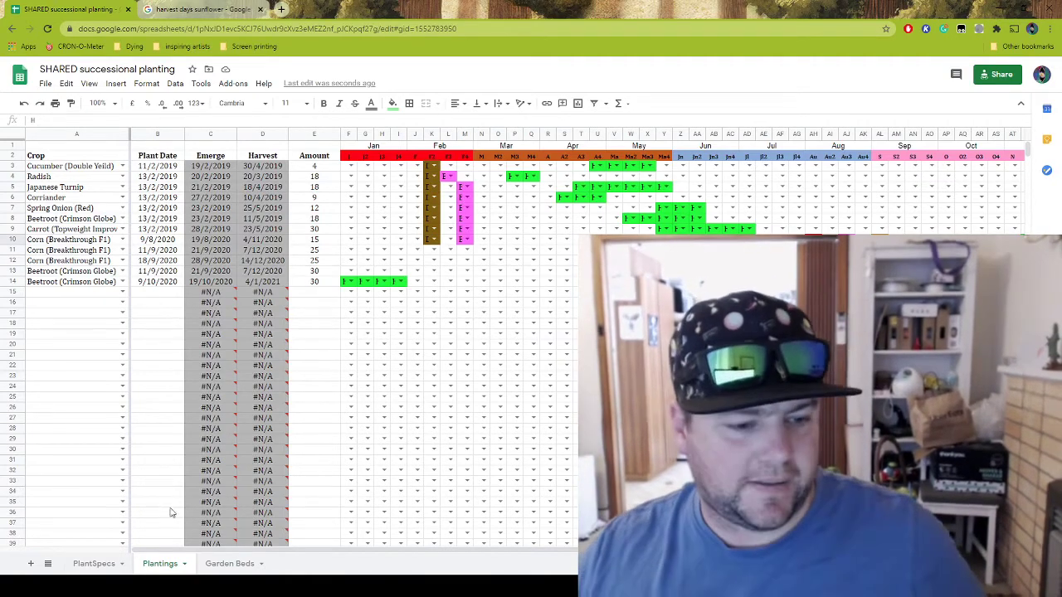
Review the variety specifications and the weekly sowing calendar on the PlantSpecs sheet
{"action": "left_click", "coordinate": [98, 564]}
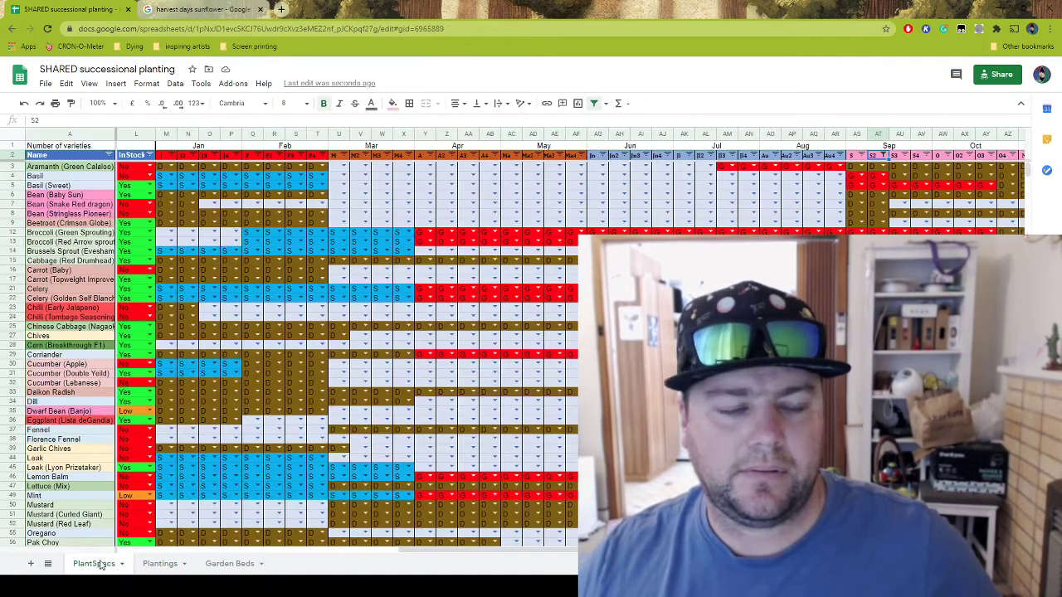
{"action": "scroll", "coordinate": [557, 552], "scroll_direction": "left", "scroll_amount": 2}
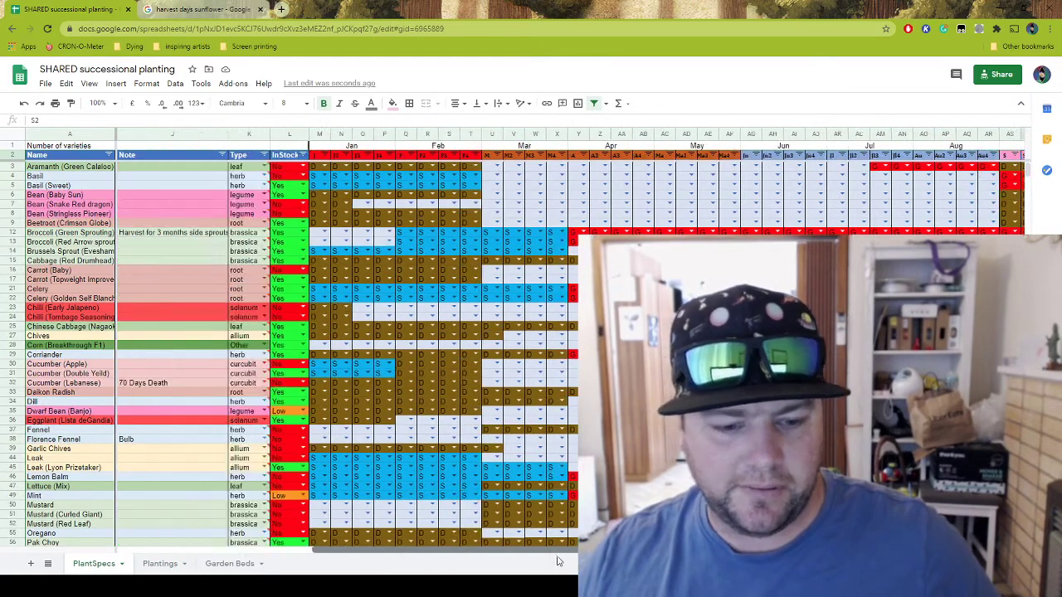
{"action": "left_click_drag", "start_coordinate": [557, 562], "coordinate": [370, 567]}
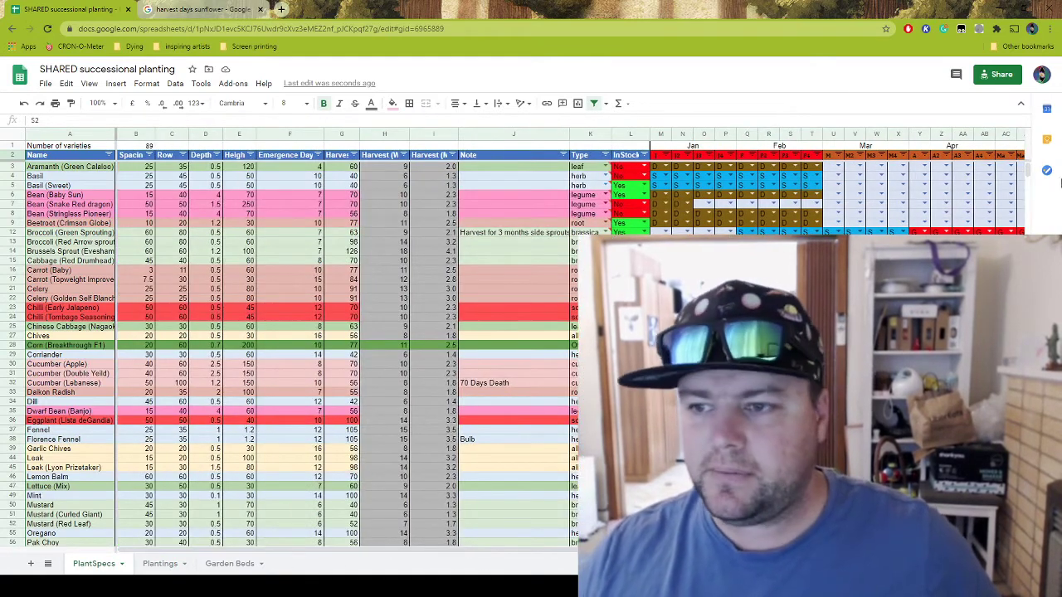
{"action": "scroll", "coordinate": [1028, 183], "scroll_direction": "down", "scroll_amount": 4}
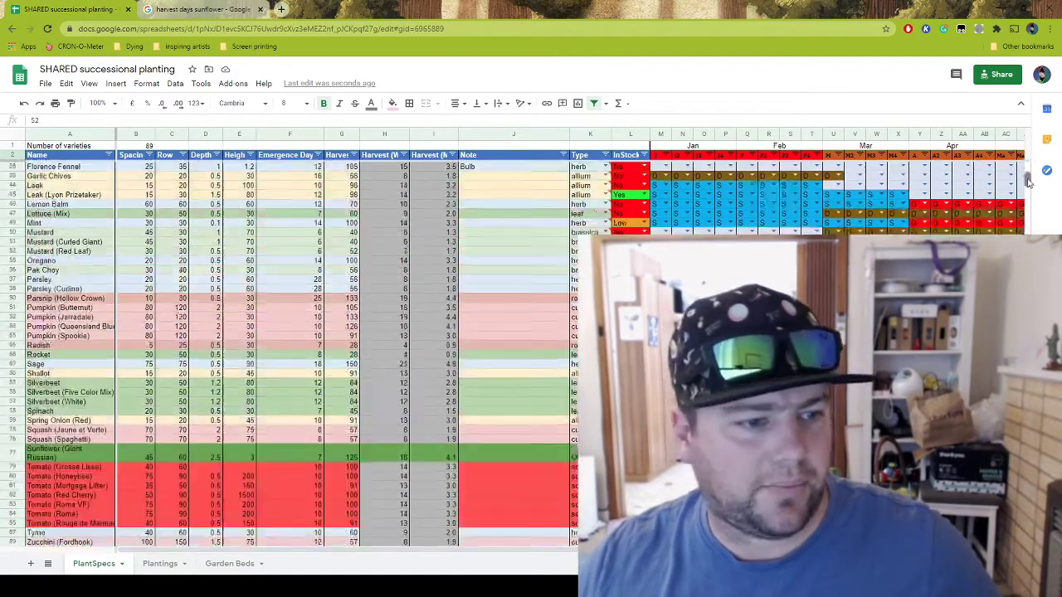
{"action": "scroll", "coordinate": [1029, 182], "scroll_direction": "up", "scroll_amount": 4}
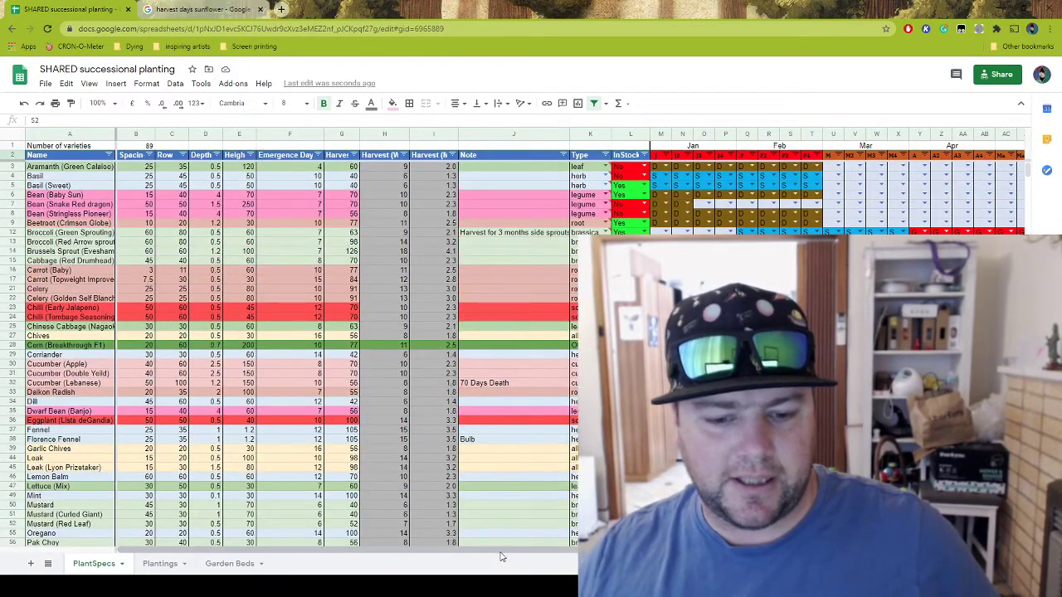
{"action": "scroll", "coordinate": [500, 551], "scroll_direction": "right", "scroll_amount": 8}
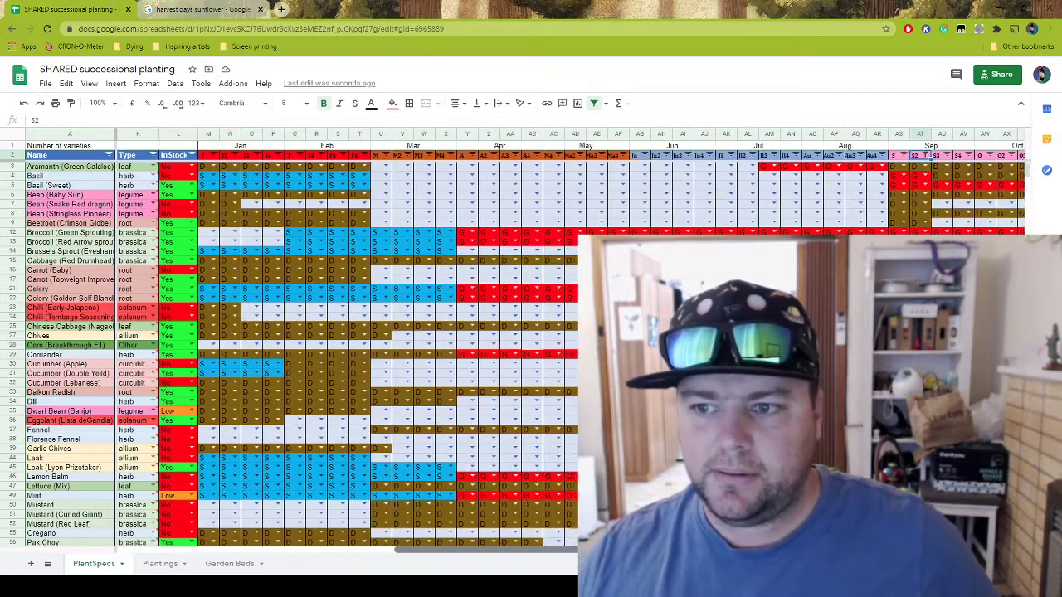
{"action": "scroll", "coordinate": [404, 552], "scroll_direction": "left", "scroll_amount": 8}
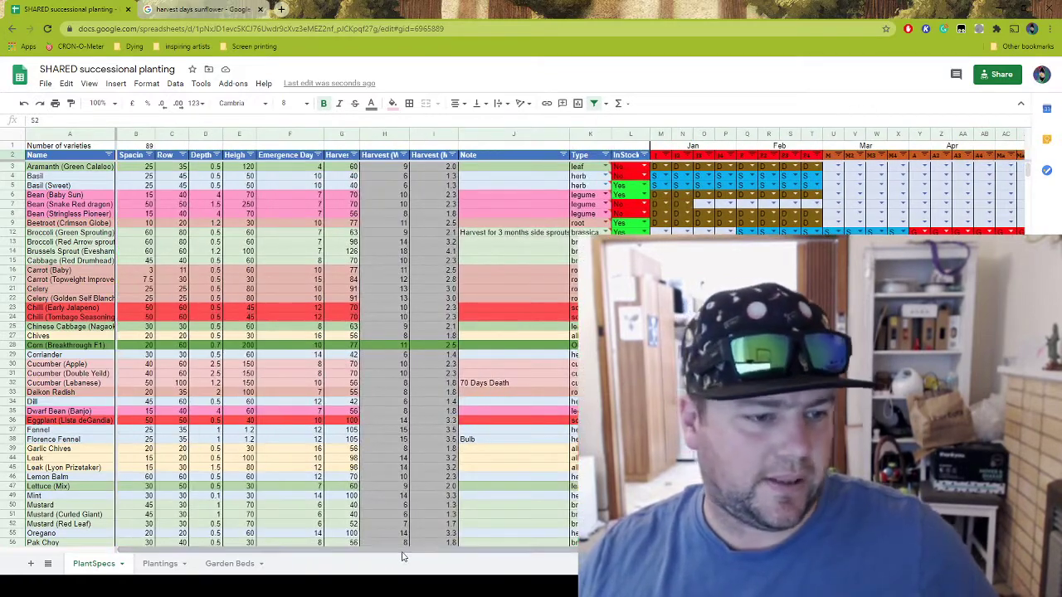